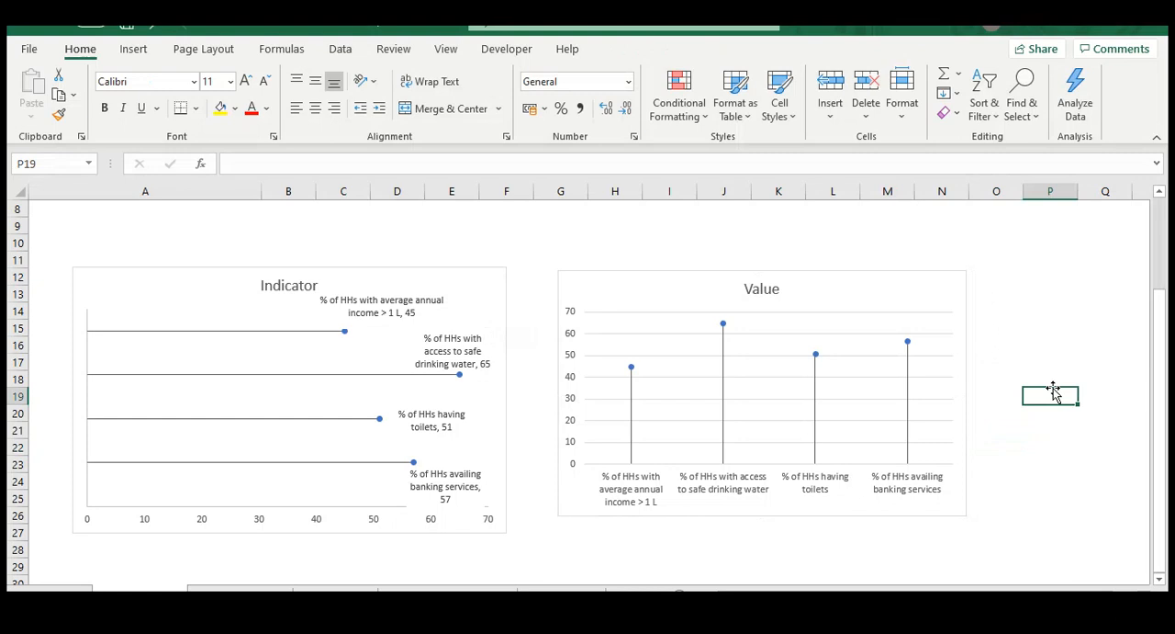
# Examine the horizontal Indicator lollipop chart and the vertical Value lollipop chart on the sheet
pyautogui.click(1047, 349)
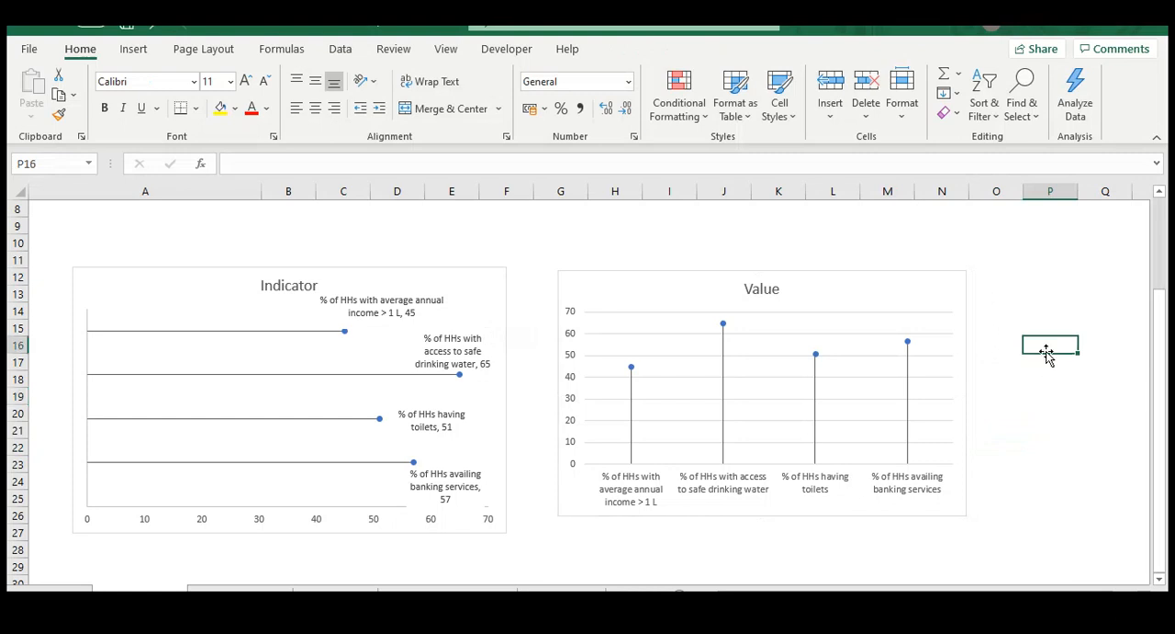
pyautogui.click(1030, 401)
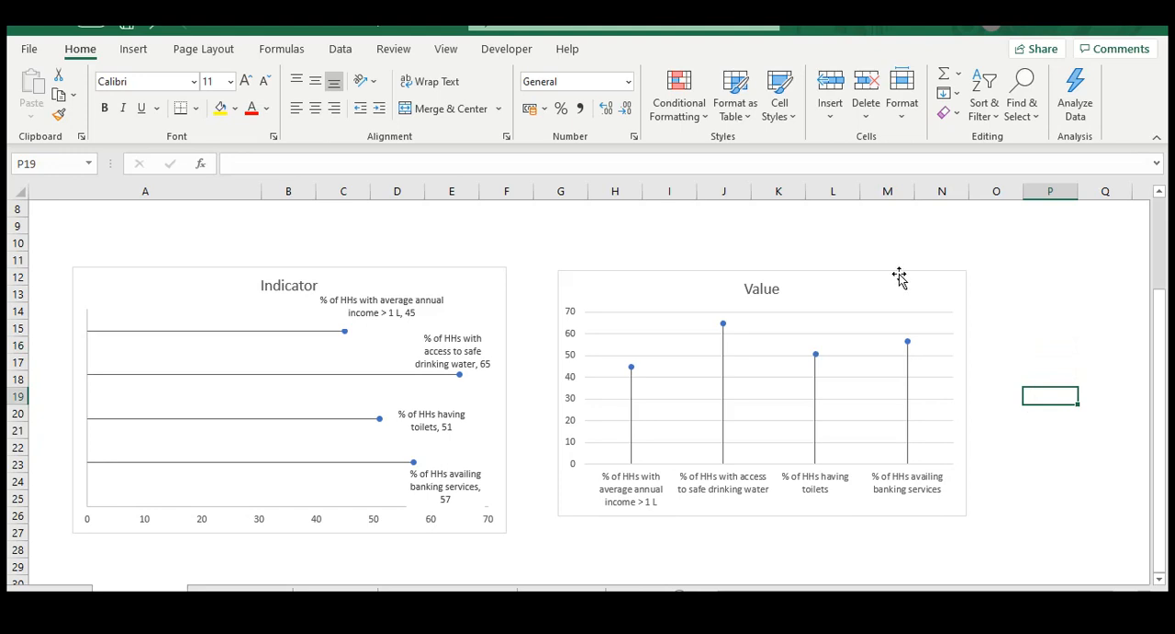
pyautogui.scroll(1, 643, 303)
pyautogui.click(620, 310)
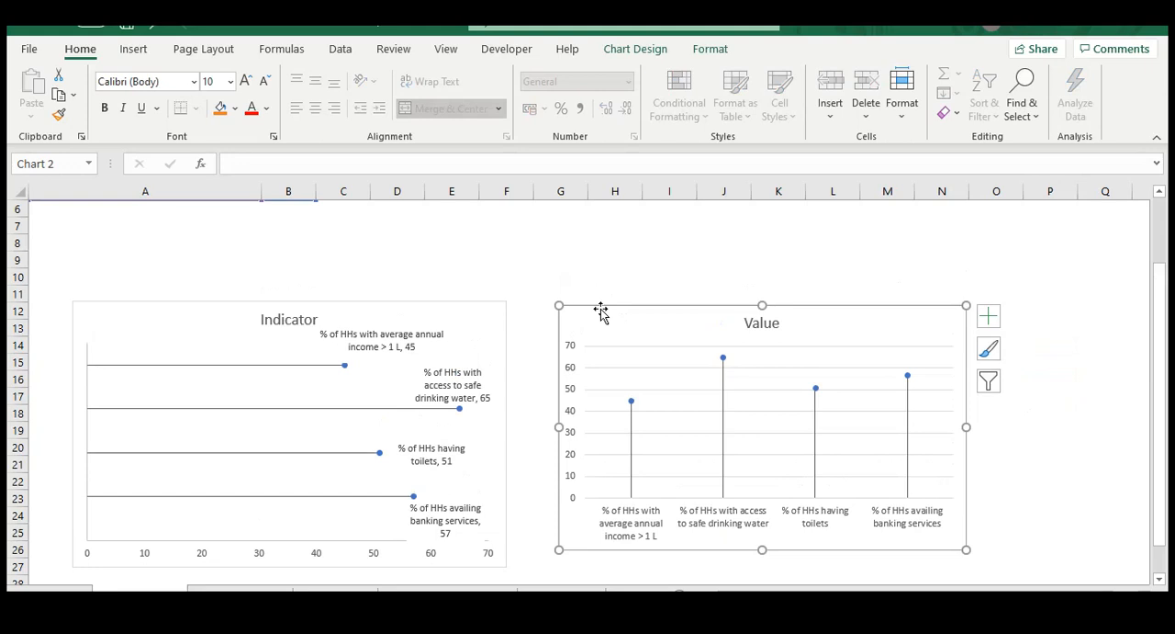
pyautogui.click(391, 313)
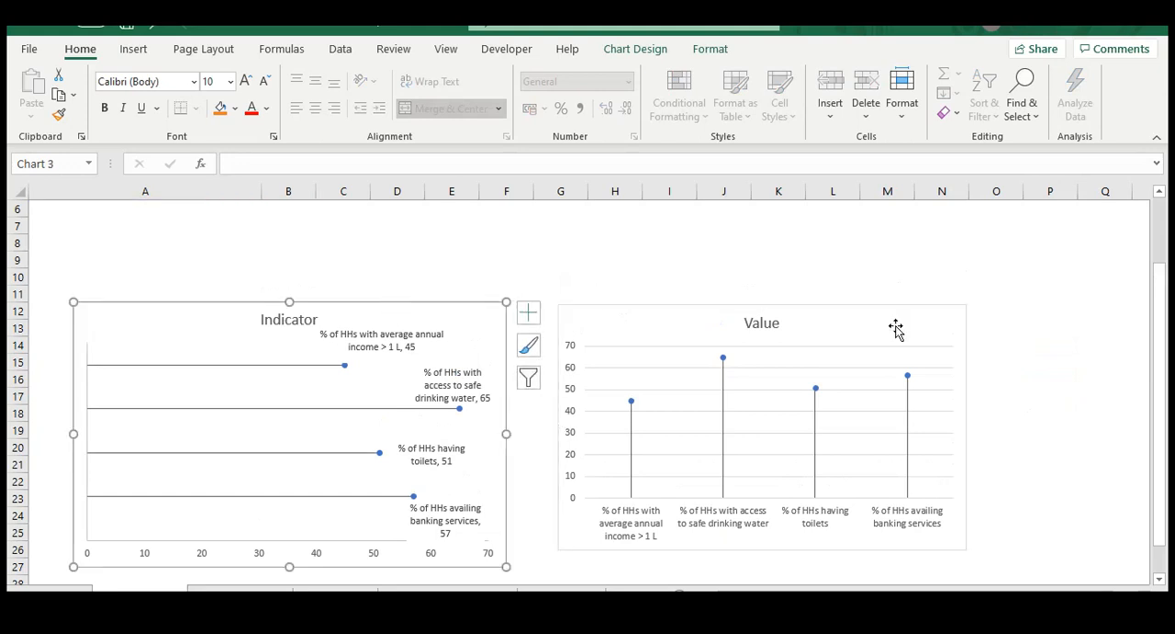
pyautogui.click(994, 369)
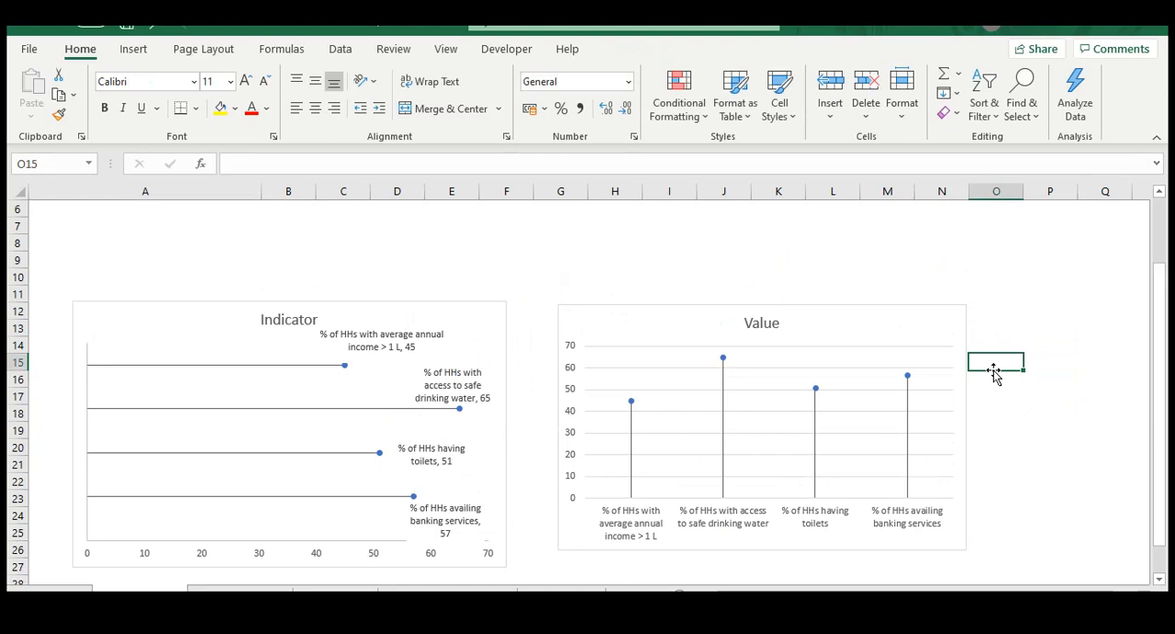
# Review the indicator names in A2:A5 and their matching values in B2:B5 of the source table
pyautogui.scroll(2, 994, 372)
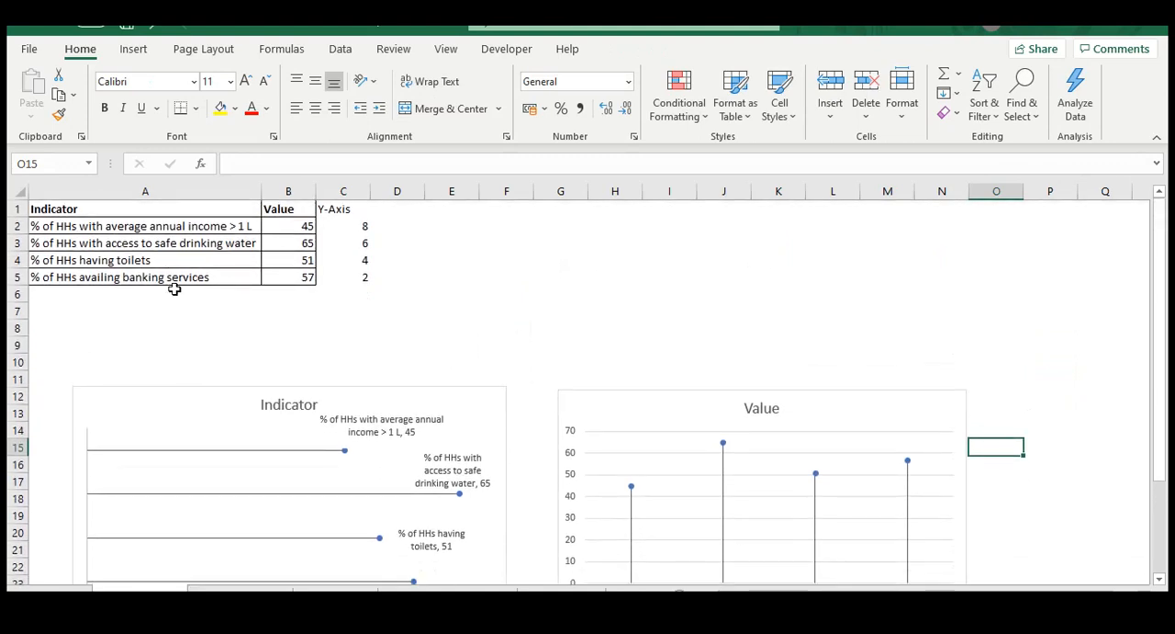
pyautogui.click(101, 213)
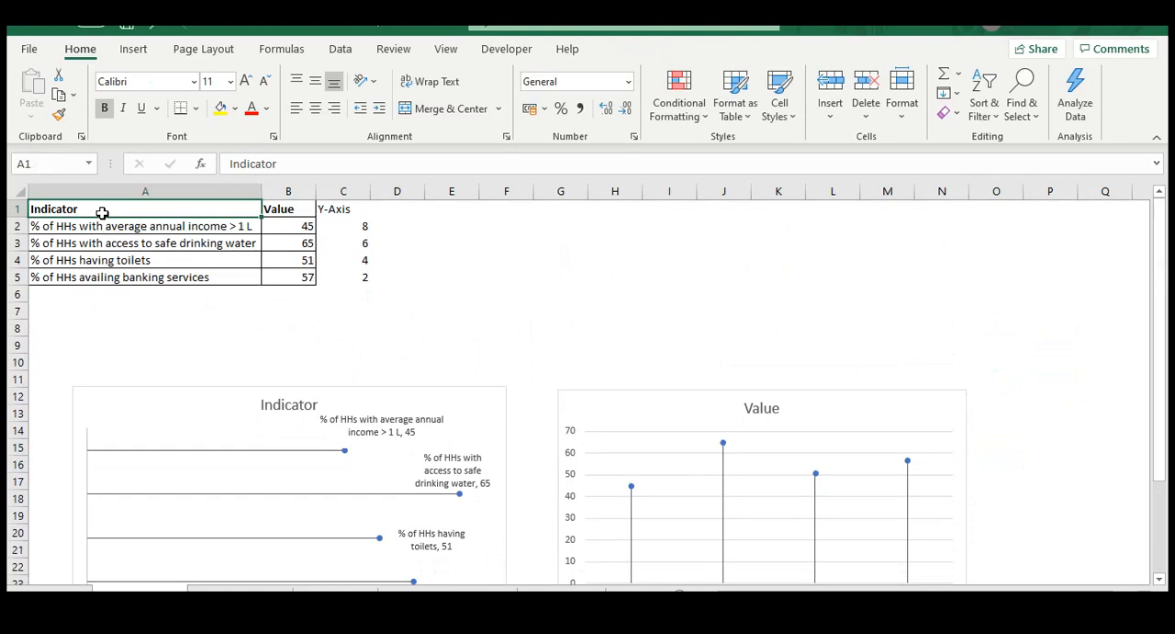
pyautogui.press('Down')
pyautogui.hotkey('shift', 'Down')
pyautogui.hotkey('shift', 'Down')
pyautogui.hotkey('shift', 'Down')
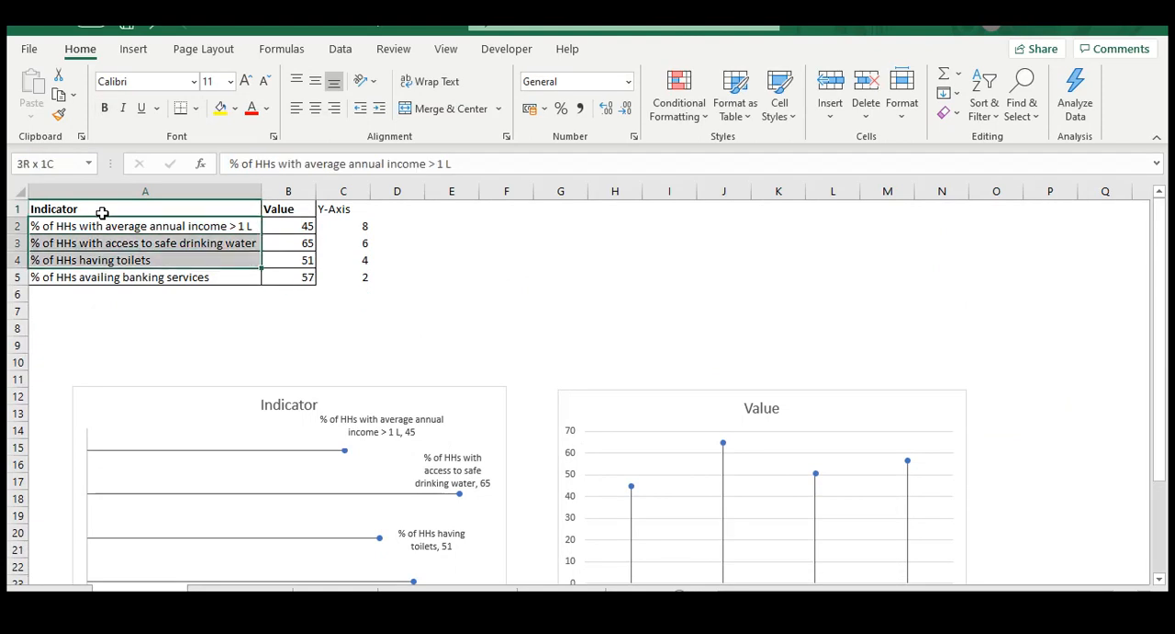
pyautogui.press('Right')
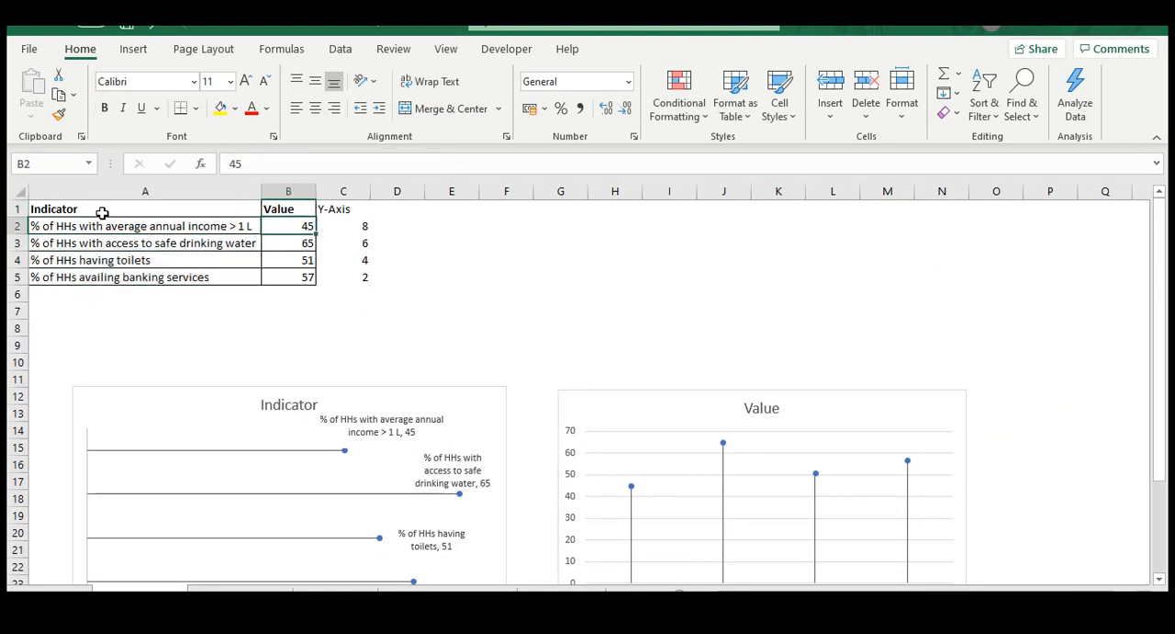
pyautogui.hotkey('shift', 'Down')
pyautogui.hotkey('shift', 'Down')
pyautogui.hotkey('shift', 'Down')
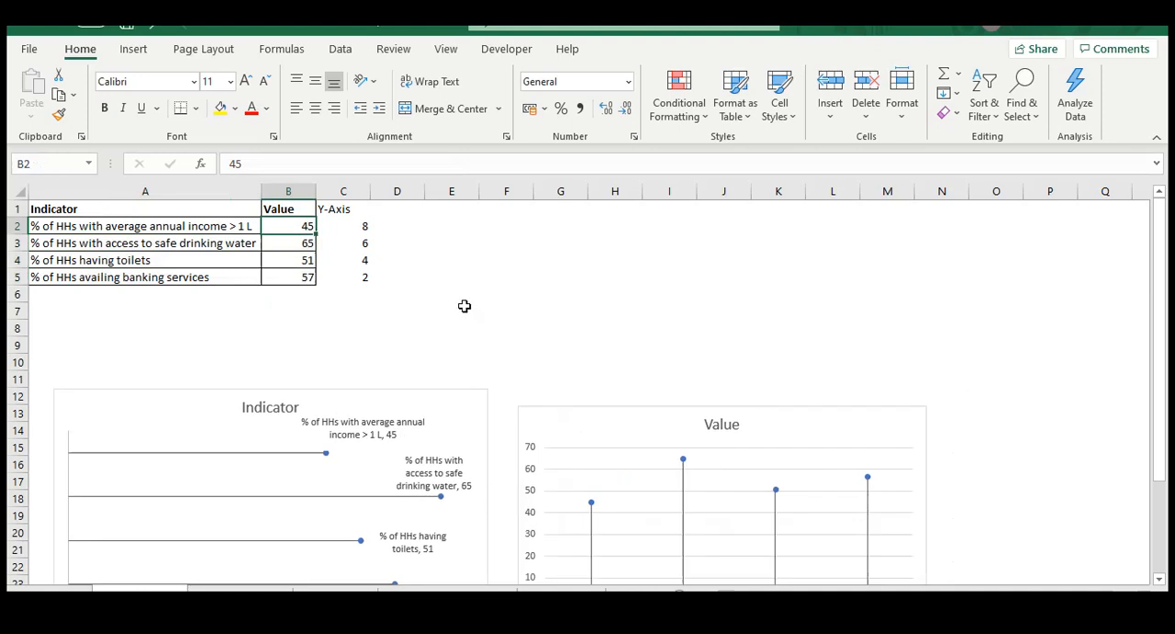
pyautogui.press('Left')
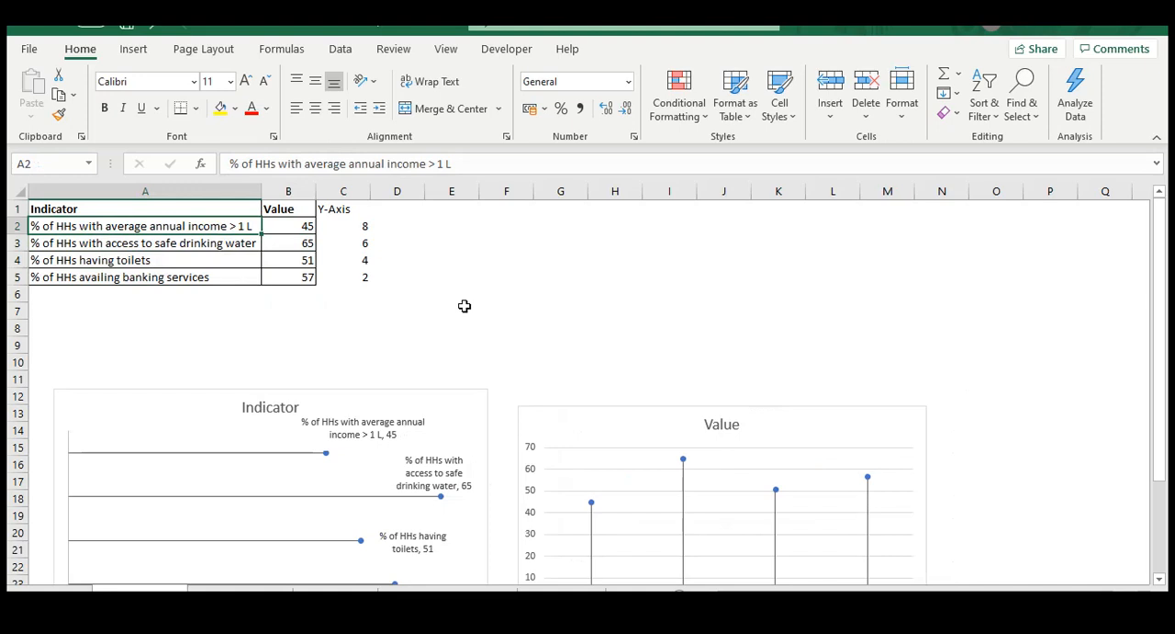
pyautogui.press('Right')
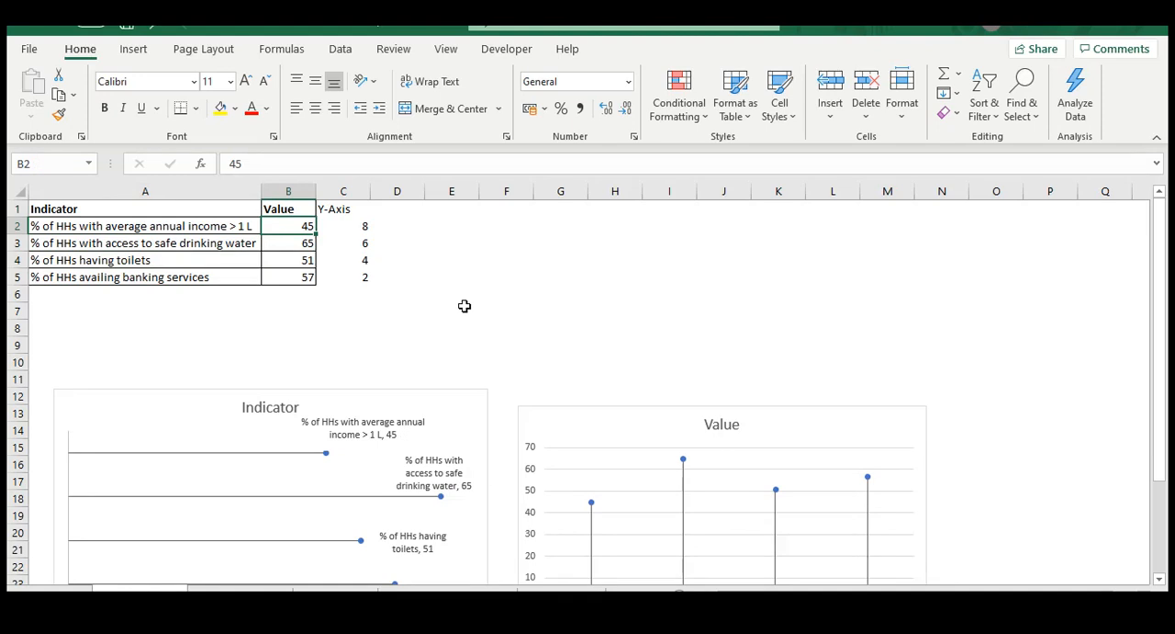
pyautogui.press('Down')
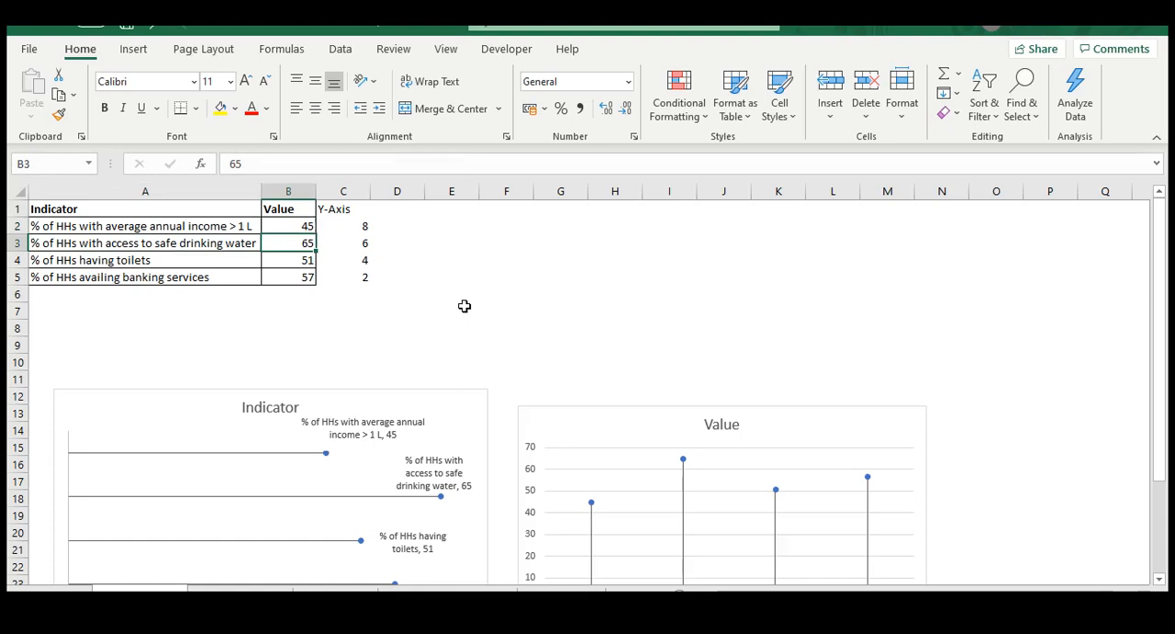
pyautogui.press('Down')
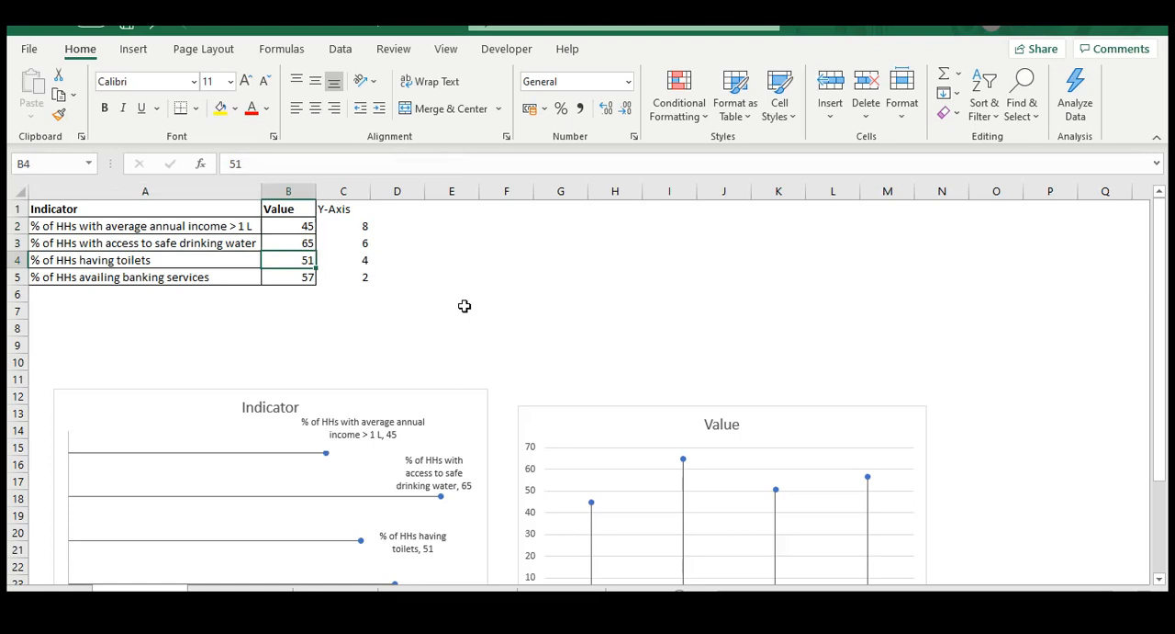
pyautogui.press('Down')
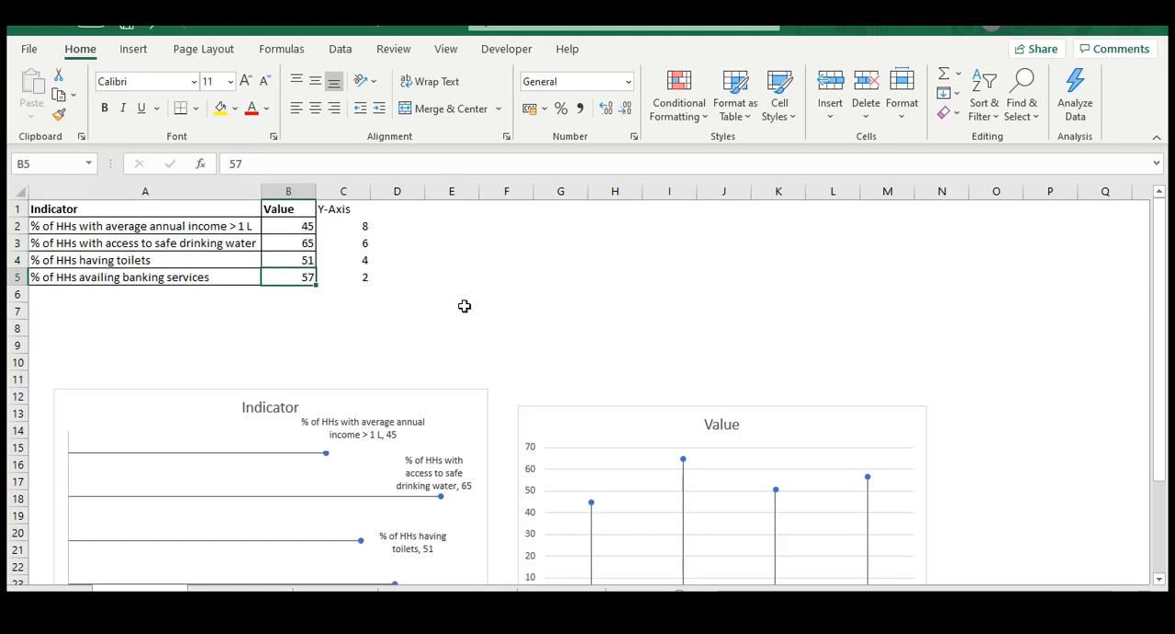
pyautogui.click(465, 306)
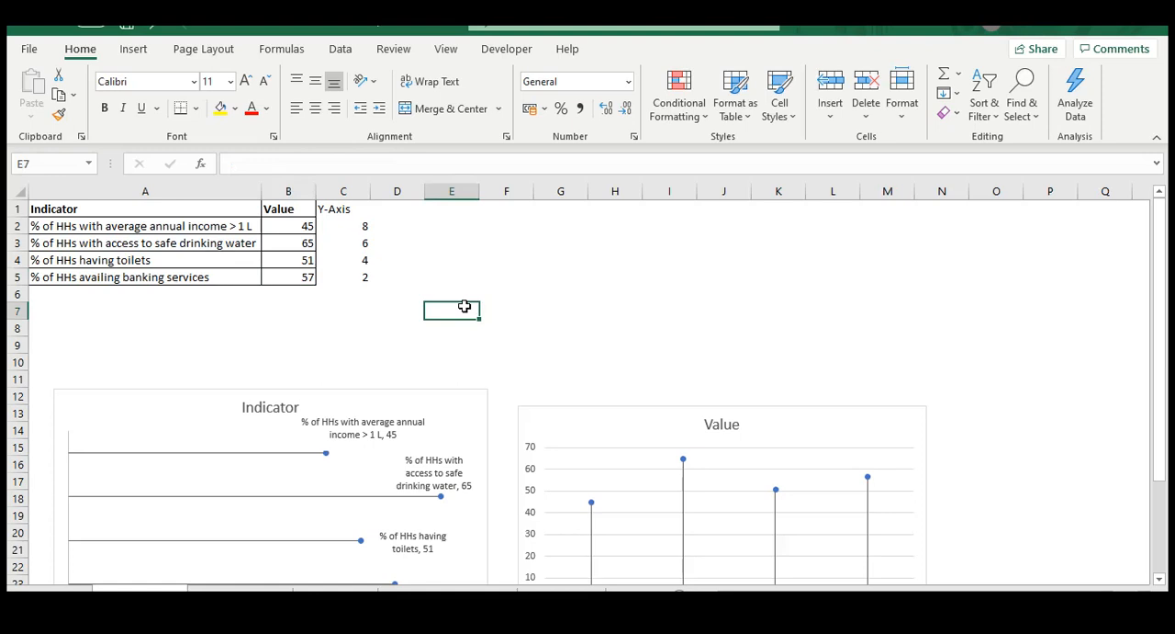
pyautogui.click(120, 230)
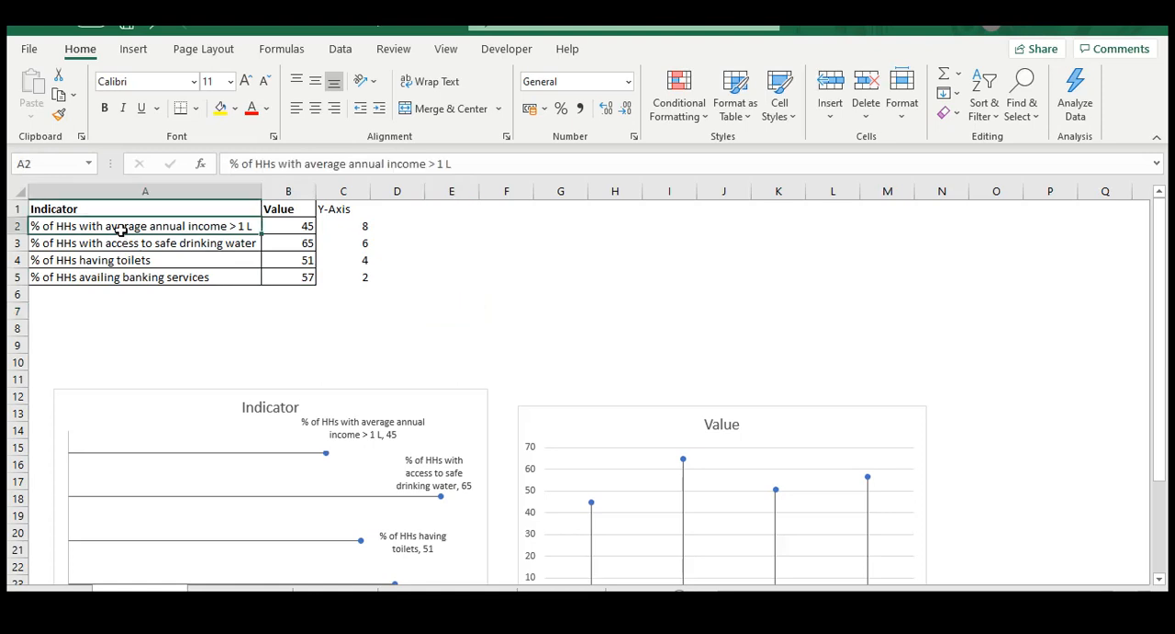
pyautogui.press('Down')
pyautogui.click(96, 229)
pyautogui.press('Down')
pyautogui.press('Down')
pyautogui.press('Down')
pyautogui.press('Right')
pyautogui.press('Left')
pyautogui.press('Up')
pyautogui.press('Up')
pyautogui.press('Up')
pyautogui.hotkey('shift', 'Down')
pyautogui.hotkey('shift', 'Down')
pyautogui.hotkey('shift', 'Down')
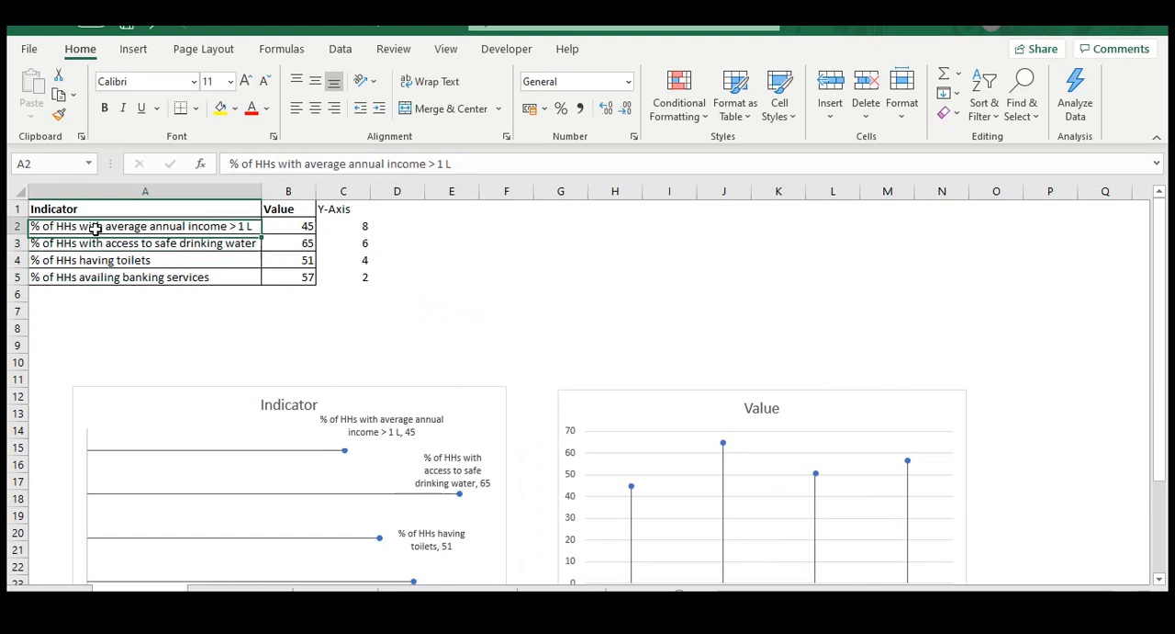
pyautogui.hotkey('shift', 'Right')
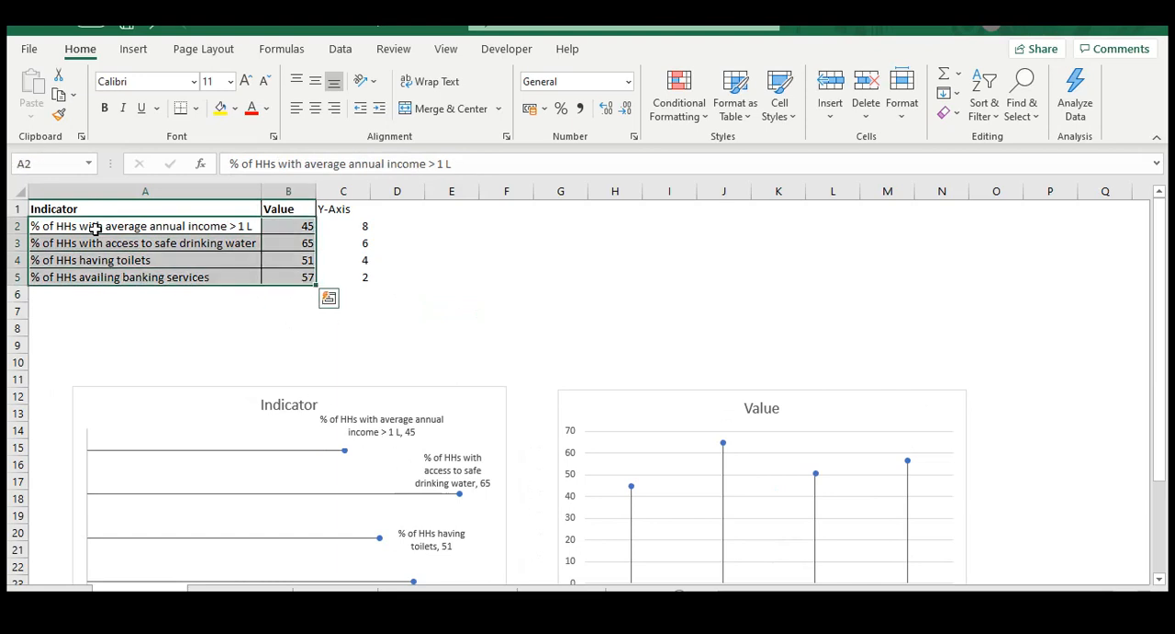
pyautogui.click(584, 360)
# Delete the existing Indicator and Value charts from below the data table
pyautogui.scroll(-1, 644, 355)
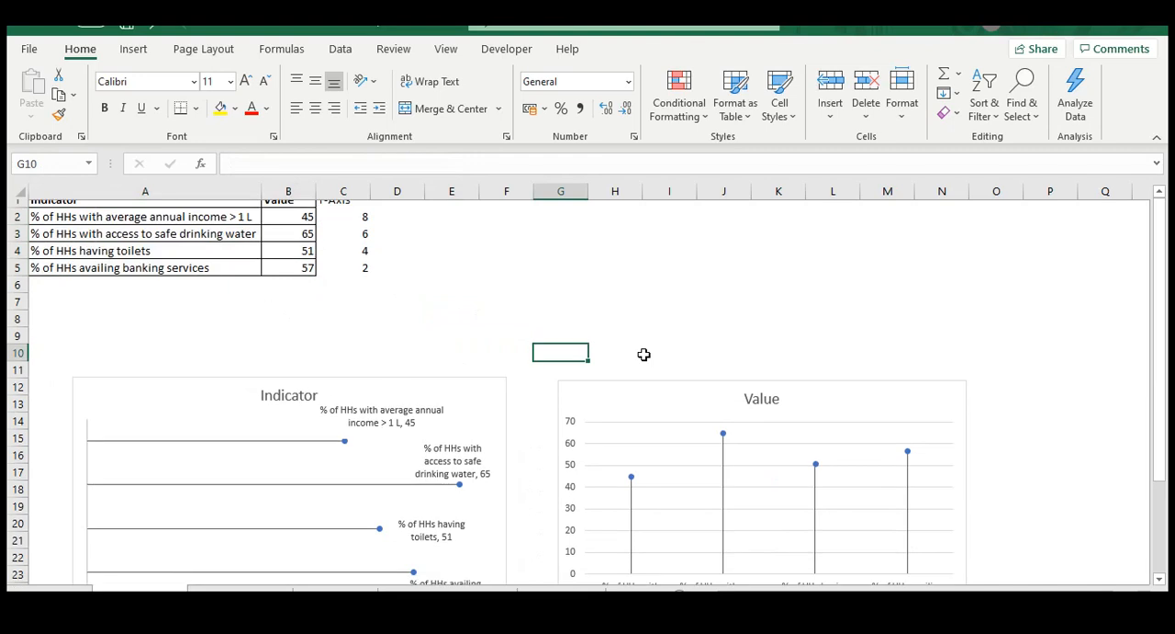
pyautogui.click(643, 380)
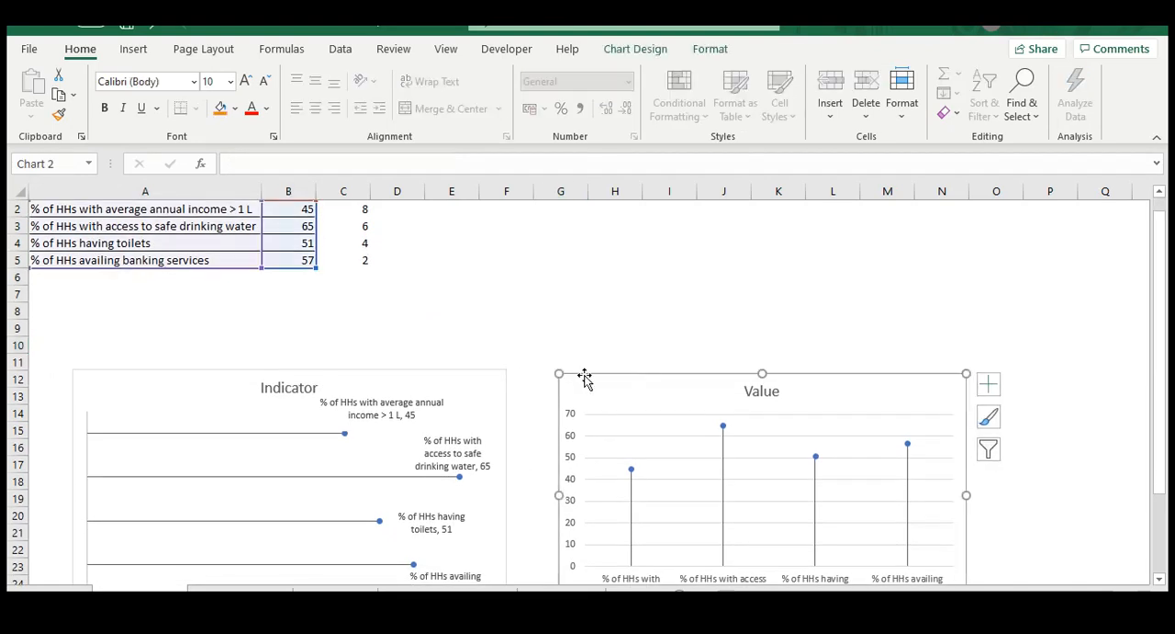
pyautogui.click(476, 390)
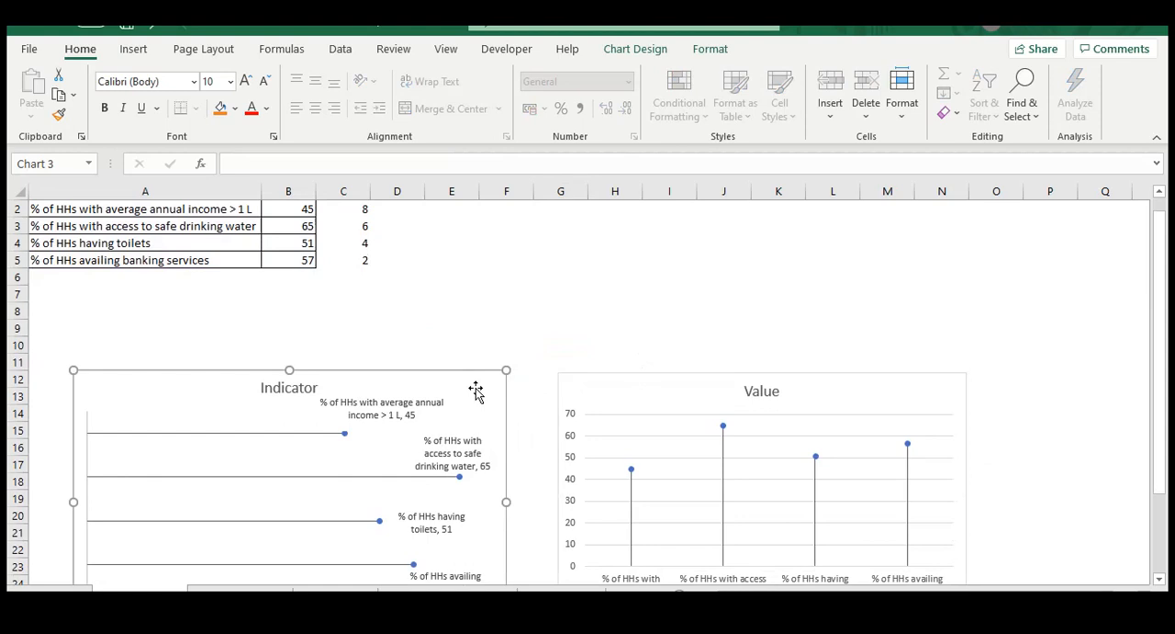
pyautogui.press('Delete')
pyautogui.click(564, 385)
pyautogui.press('Delete')
pyautogui.scroll(1, 312, 286)
pyautogui.click(212, 325)
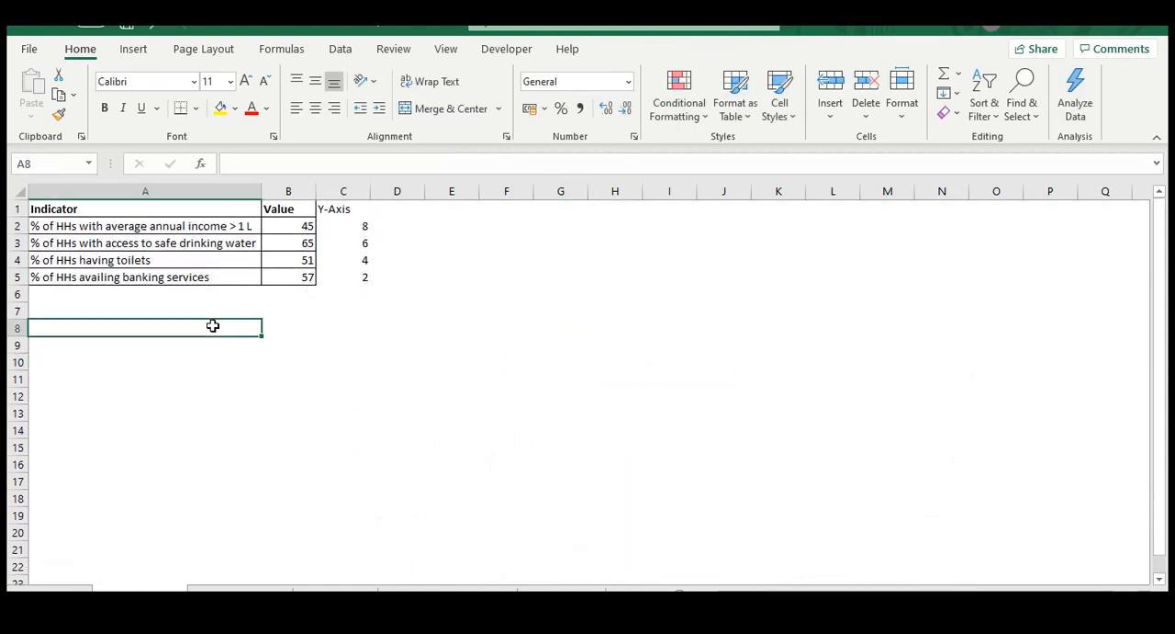
# Insert a 2-D Line with Markers chart from the Indicator and Value data in A1:B5, and place it beside the table
pyautogui.click(90, 225)
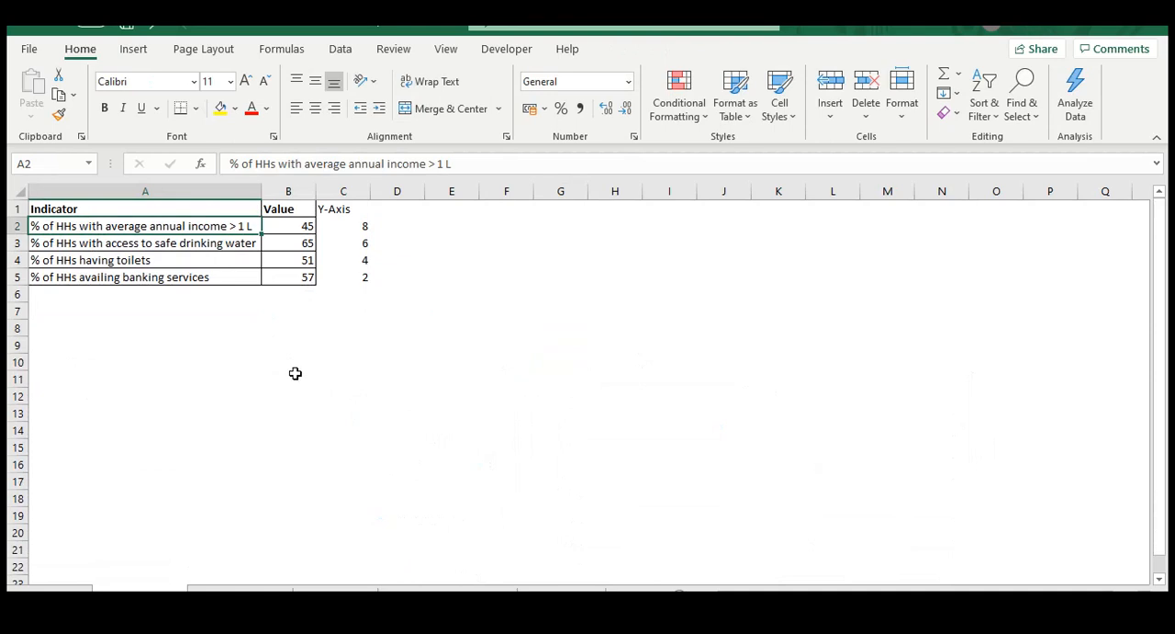
pyautogui.press('Right')
pyautogui.press('Left')
pyautogui.hotkey('shift', 'Right')
pyautogui.press('Up')
pyautogui.hotkey('shift', 'Down')
pyautogui.hotkey('shift', 'Down')
pyautogui.hotkey('shift', 'Down')
pyautogui.hotkey('shift', 'Down')
pyautogui.hotkey('shift', 'Right')
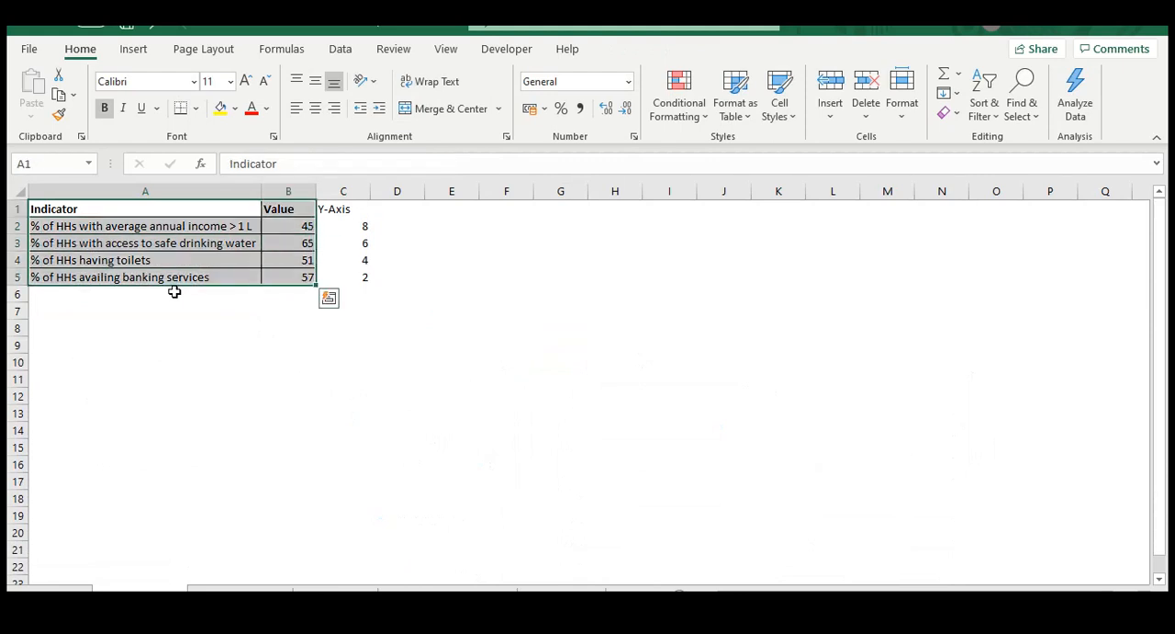
pyautogui.click(134, 48)
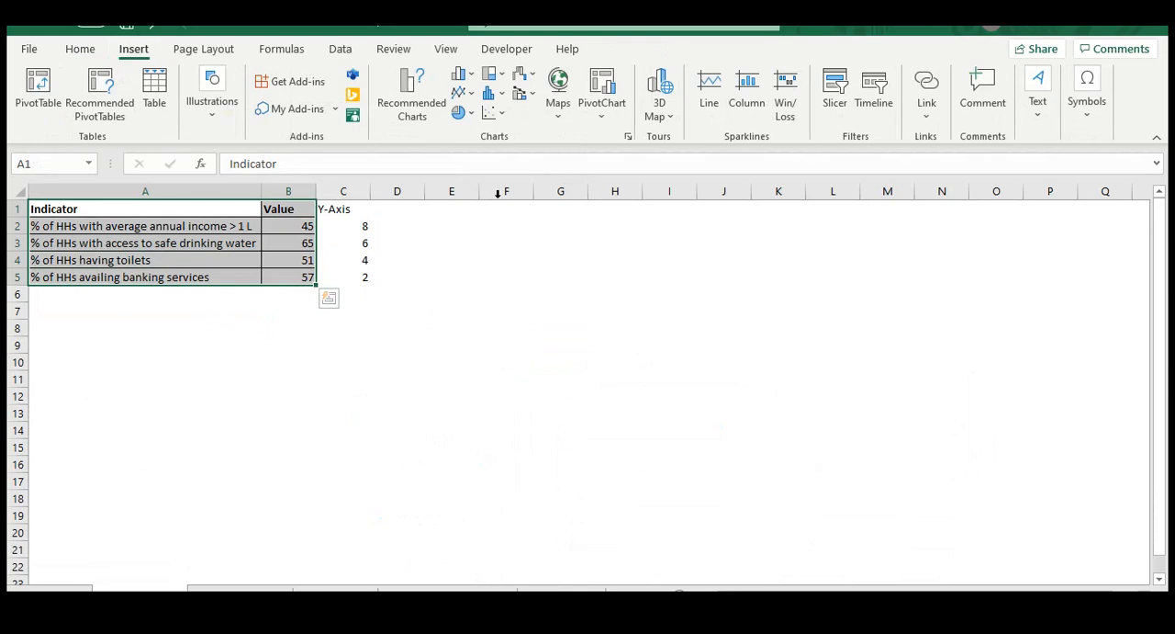
pyautogui.click(463, 92)
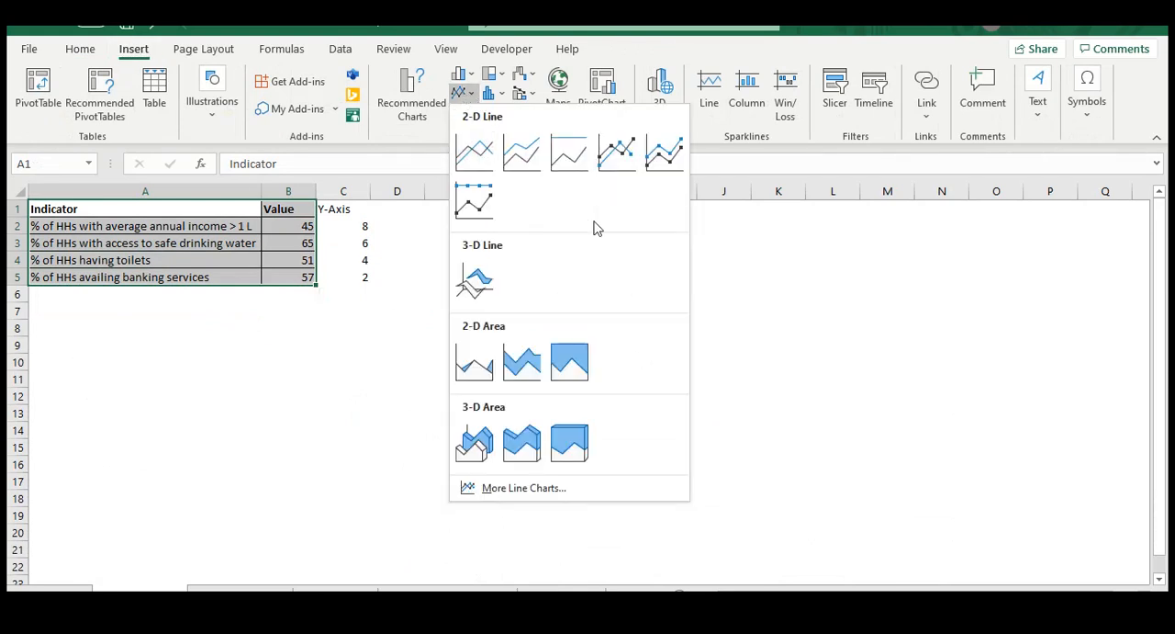
pyautogui.click(617, 155)
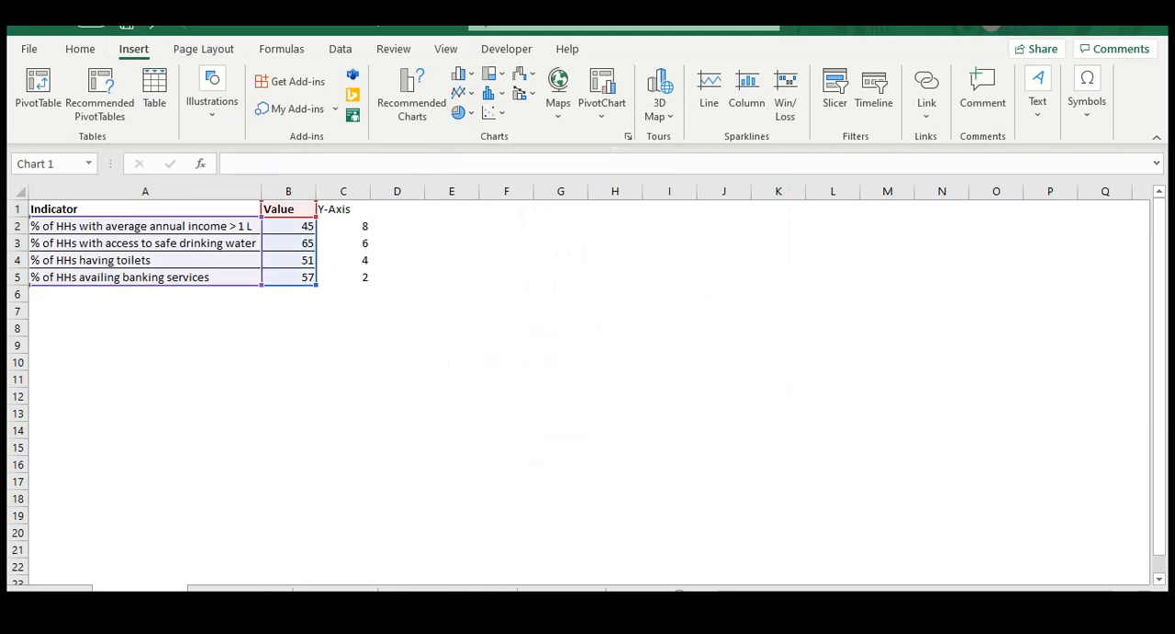
pyautogui.moveTo(528, 271); pyautogui.dragTo(550, 240)
pyautogui.press('Escape')
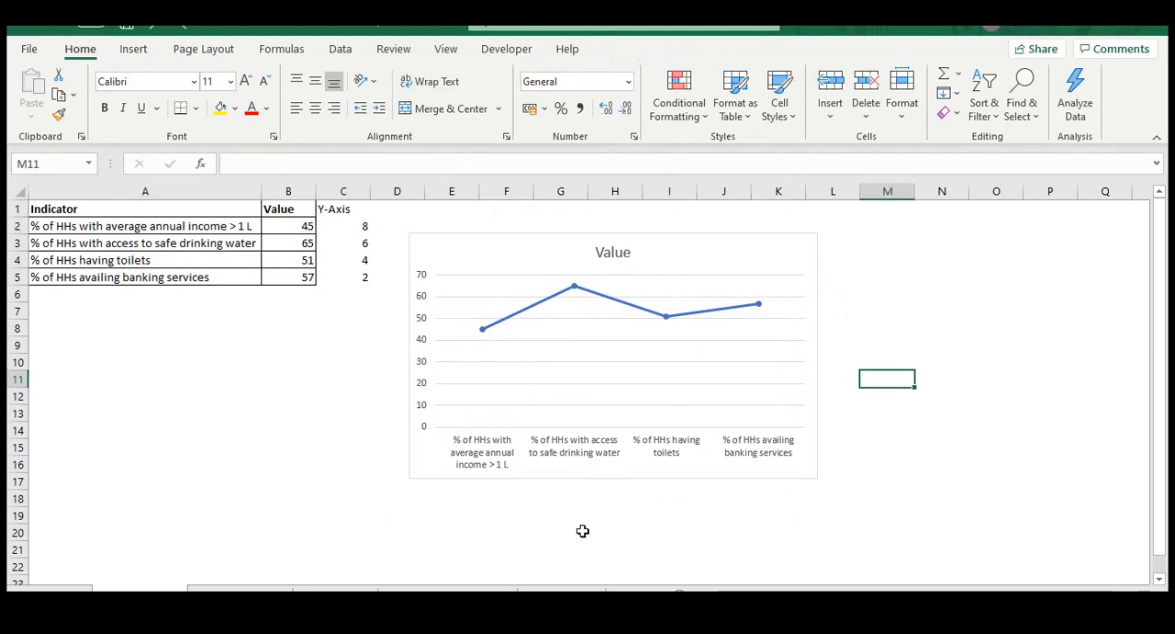
# Format the whole Value series with No line so that only its data markers are drawn
pyautogui.click(515, 313)
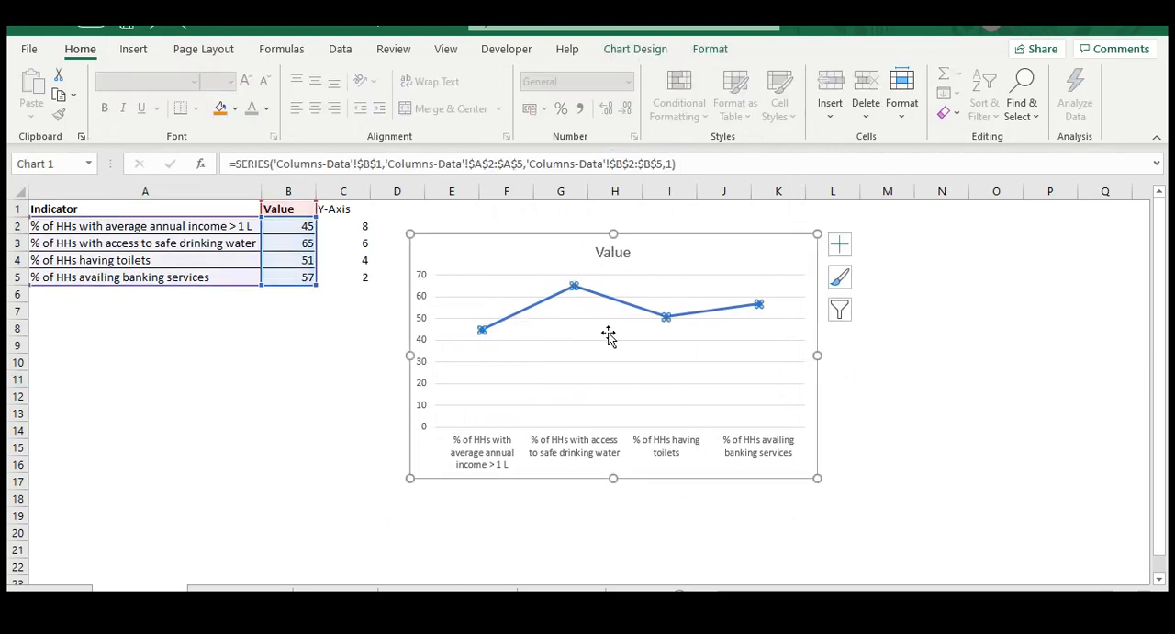
pyautogui.moveTo(525, 312)
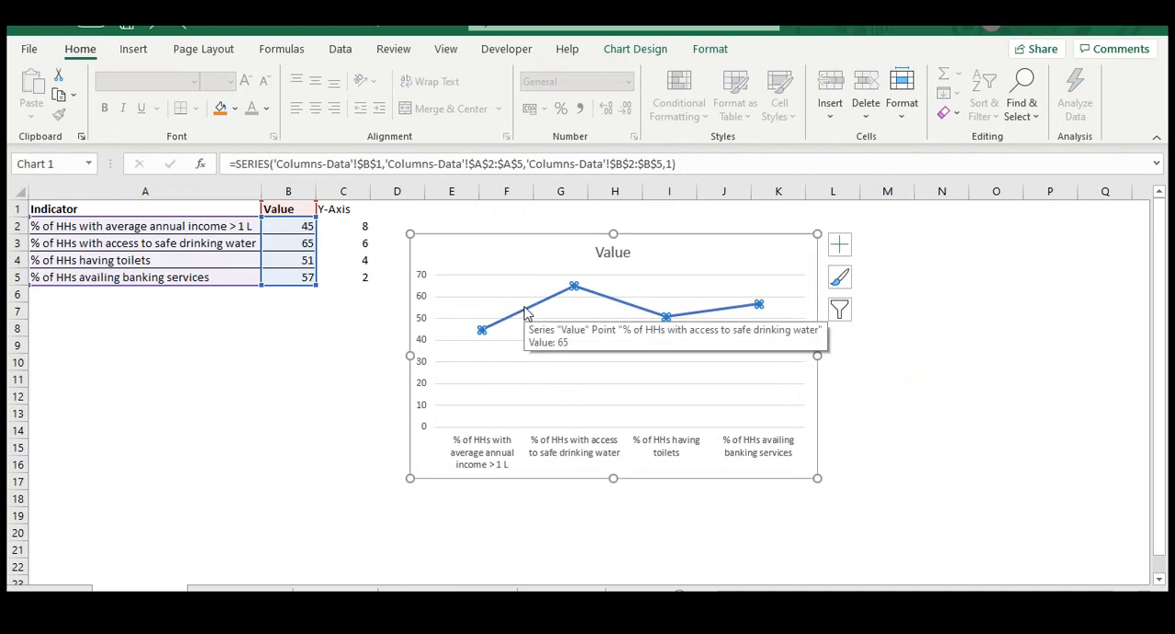
pyautogui.doubleClick(535, 312)
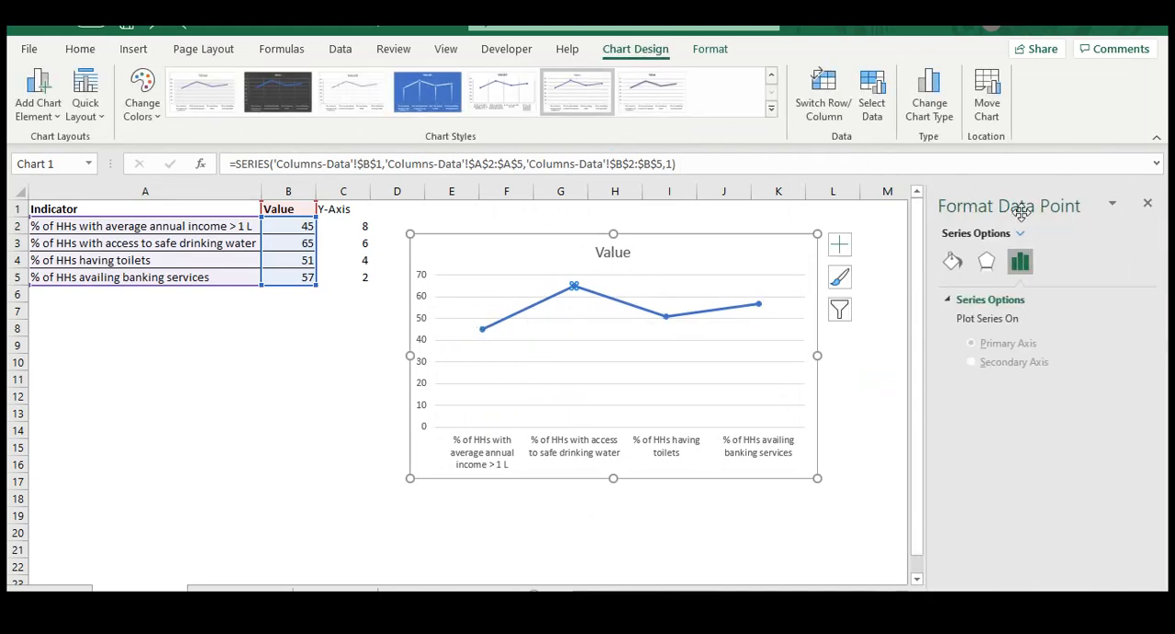
pyautogui.click(539, 312)
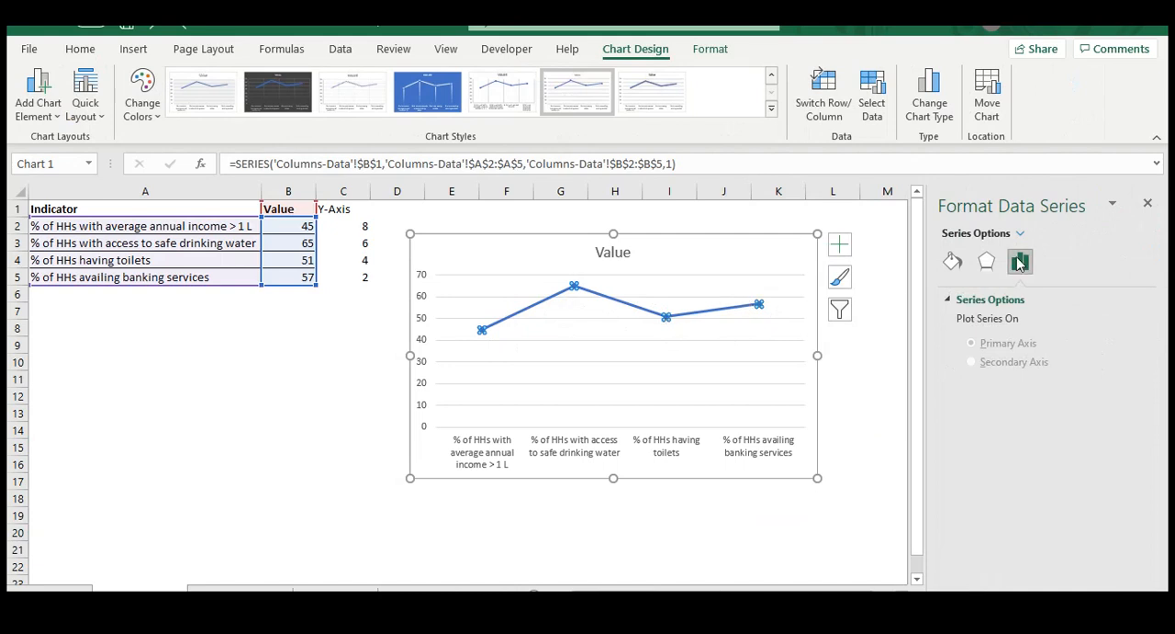
pyautogui.click(952, 261)
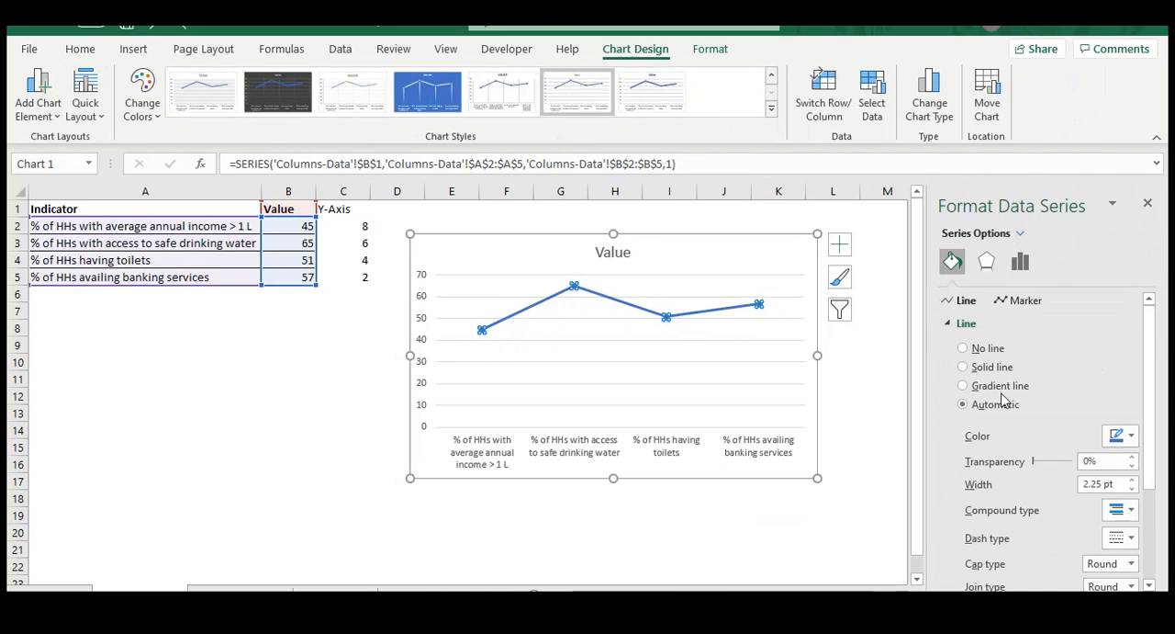
pyautogui.click(992, 350)
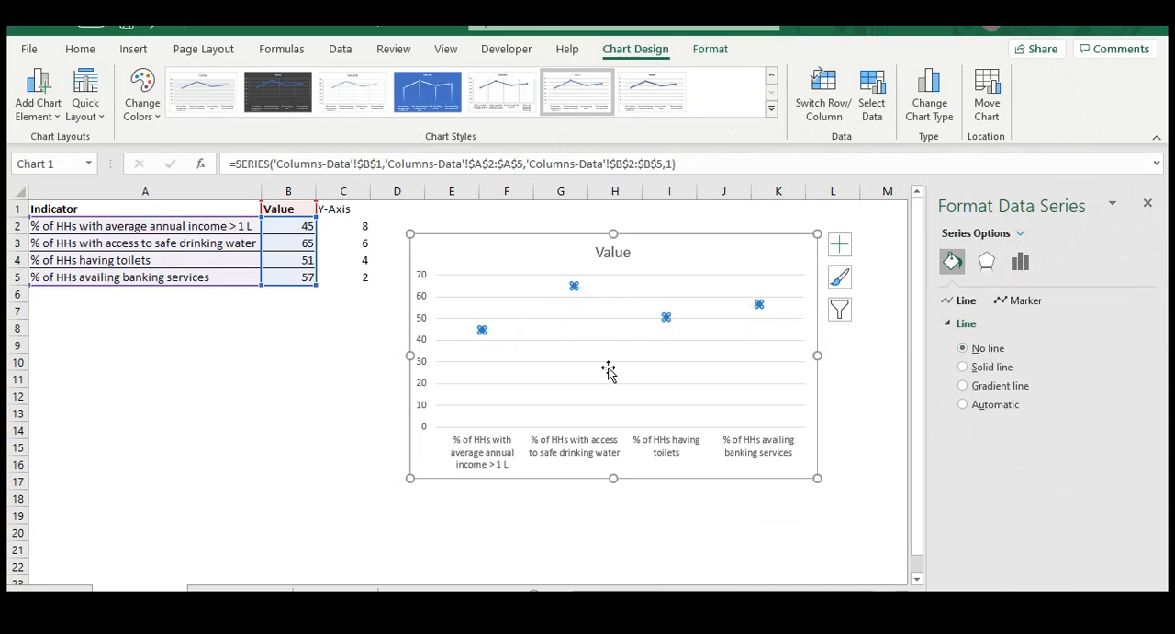
pyautogui.click(726, 251)
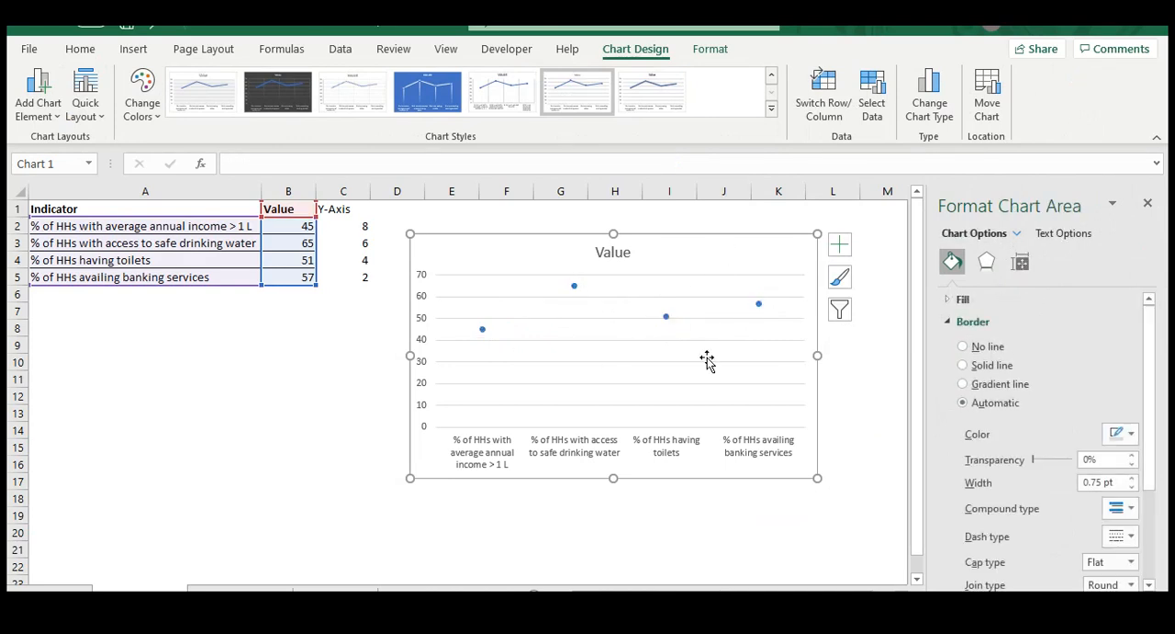
# Add error bars to the Value series and open their detailed formatting options
pyautogui.click(482, 330)
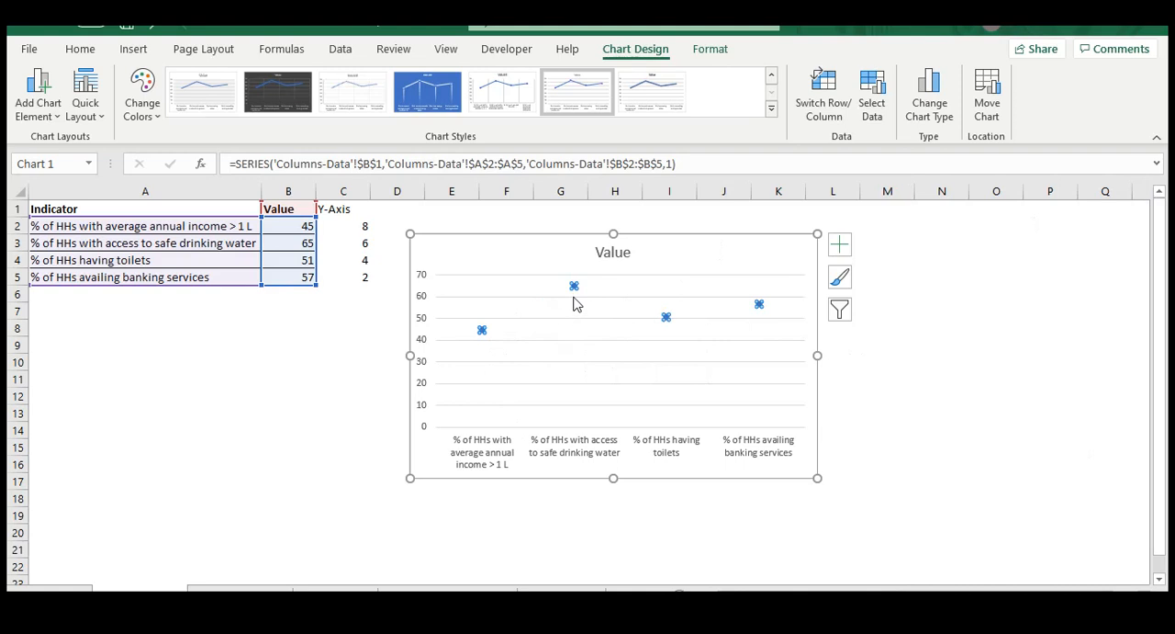
pyautogui.click(841, 246)
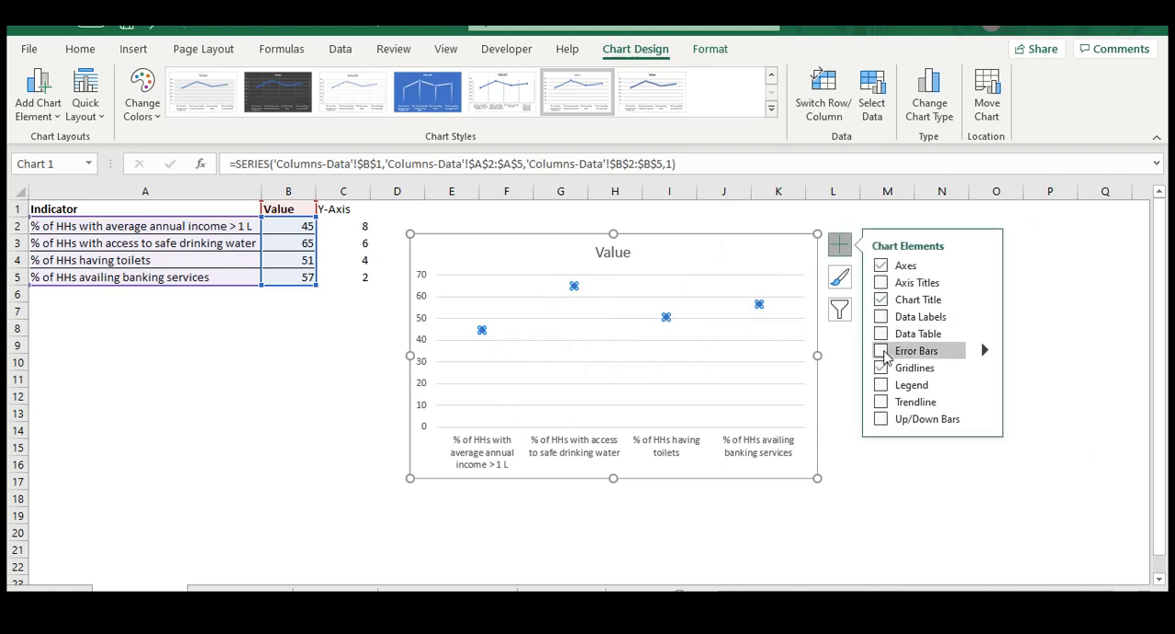
pyautogui.click(986, 350)
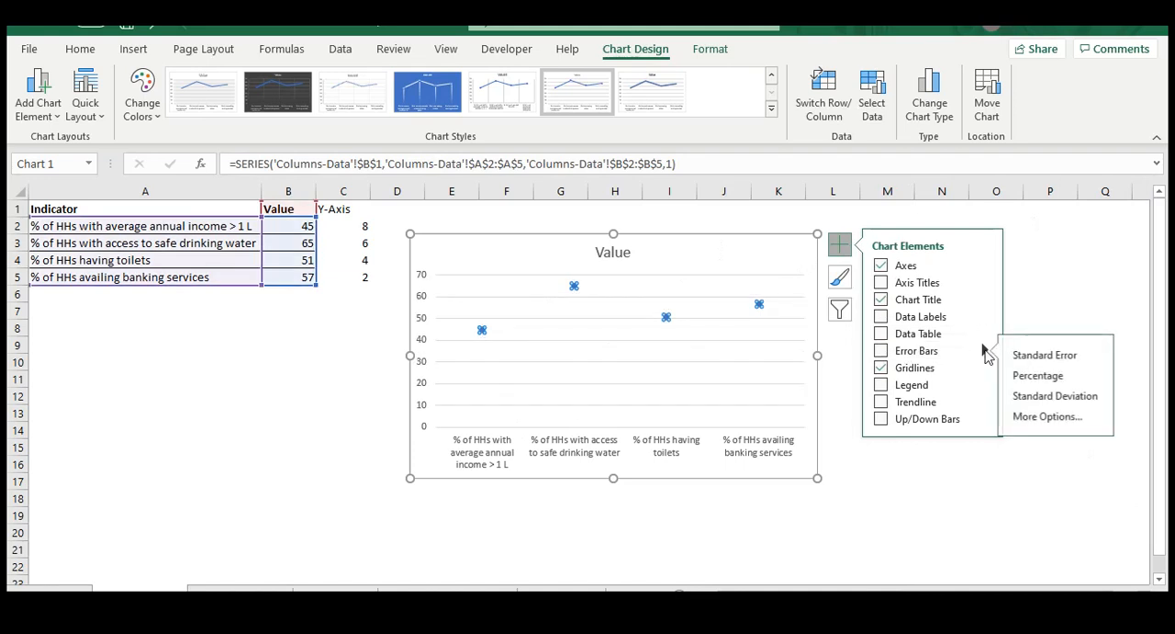
pyautogui.click(1049, 418)
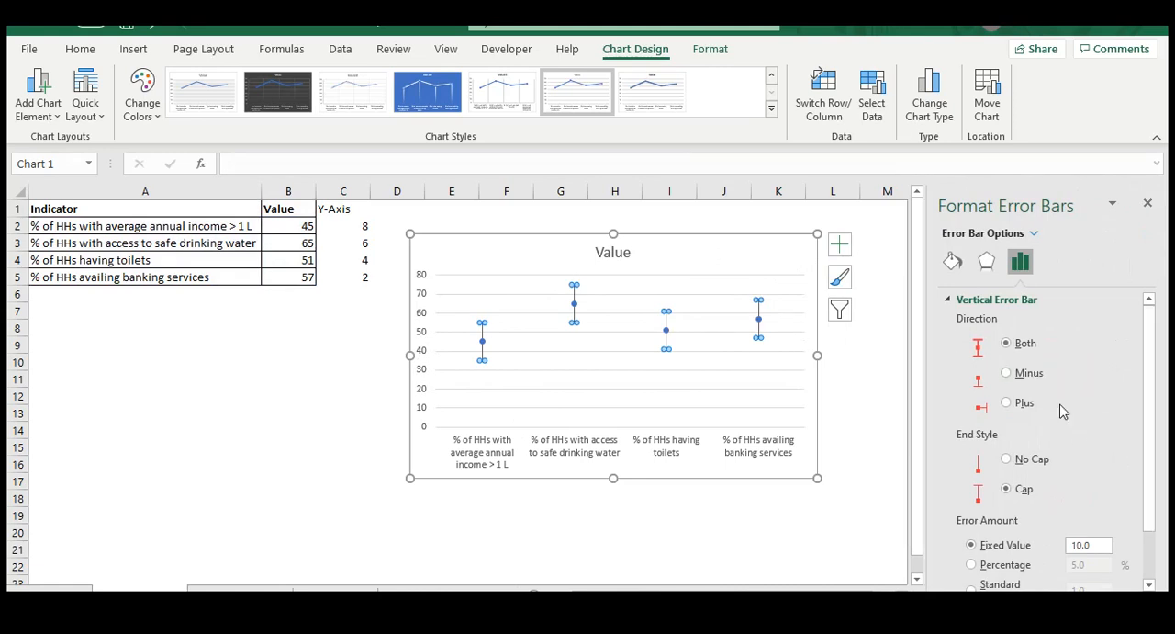
pyautogui.scroll(-1, 1062, 411)
pyautogui.click(1007, 419)
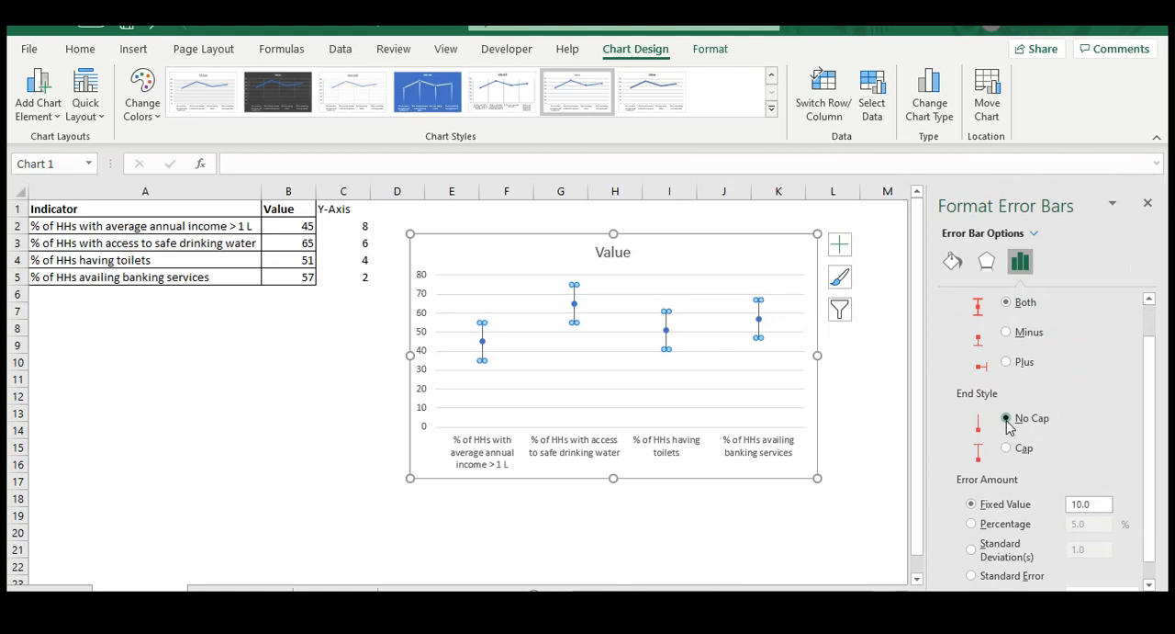
pyautogui.click(1007, 448)
pyautogui.scroll(1, 1102, 377)
# Set the error bars to a custom amount, with a bare = as the positive value and B2:B5 as the negative value
pyautogui.scroll(-2, 1103, 377)
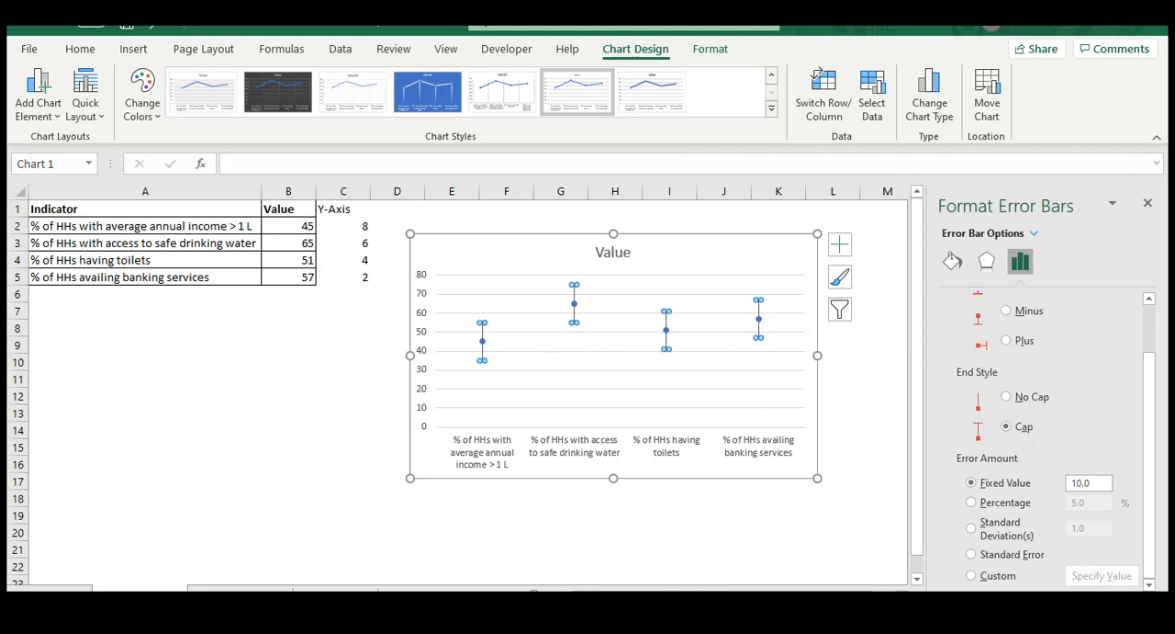
pyautogui.click(995, 579)
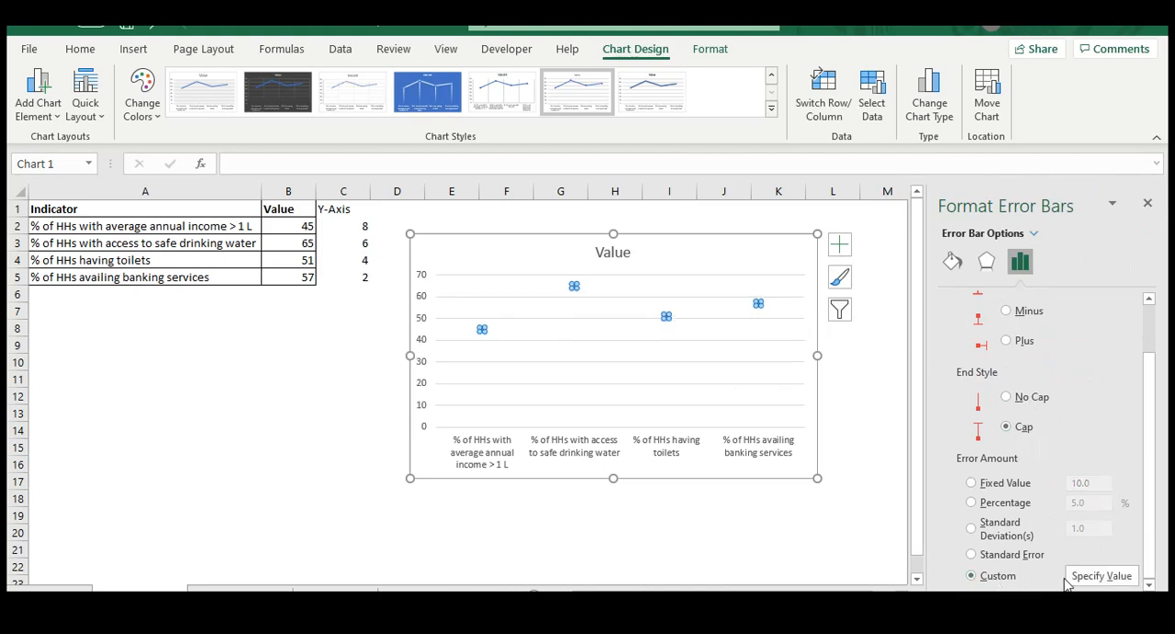
pyautogui.click(1098, 574)
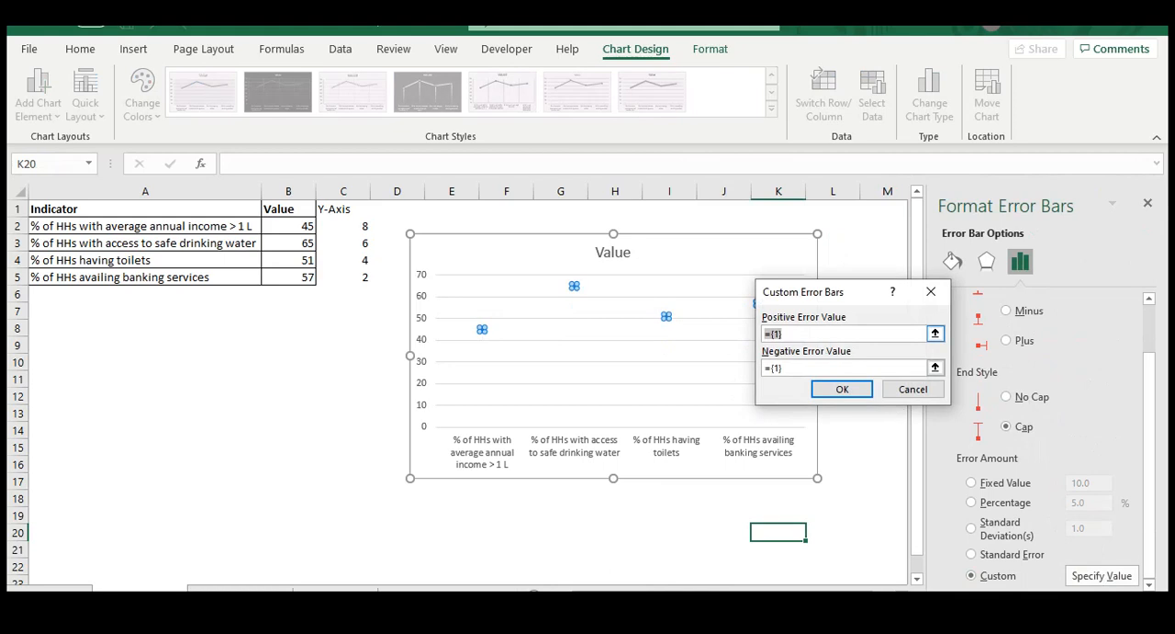
pyautogui.write('=')
pyautogui.click(807, 367)
pyautogui.click(289, 225)
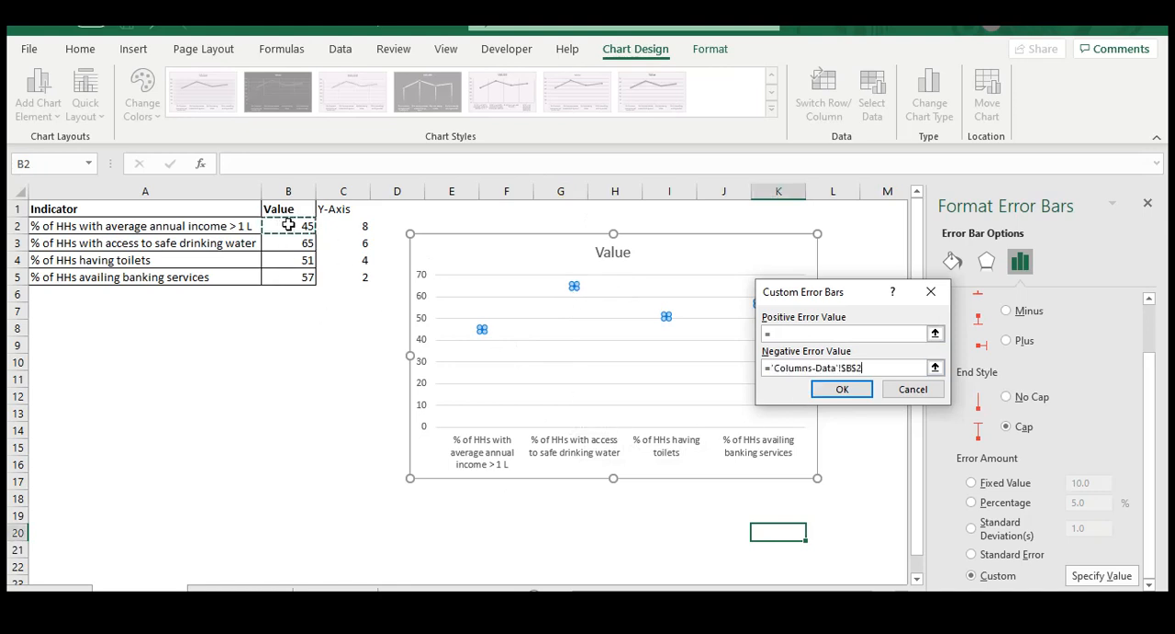
pyautogui.hotkey('shift', 'Down')
pyautogui.hotkey('shift', 'Down')
pyautogui.hotkey('shift', 'Down')
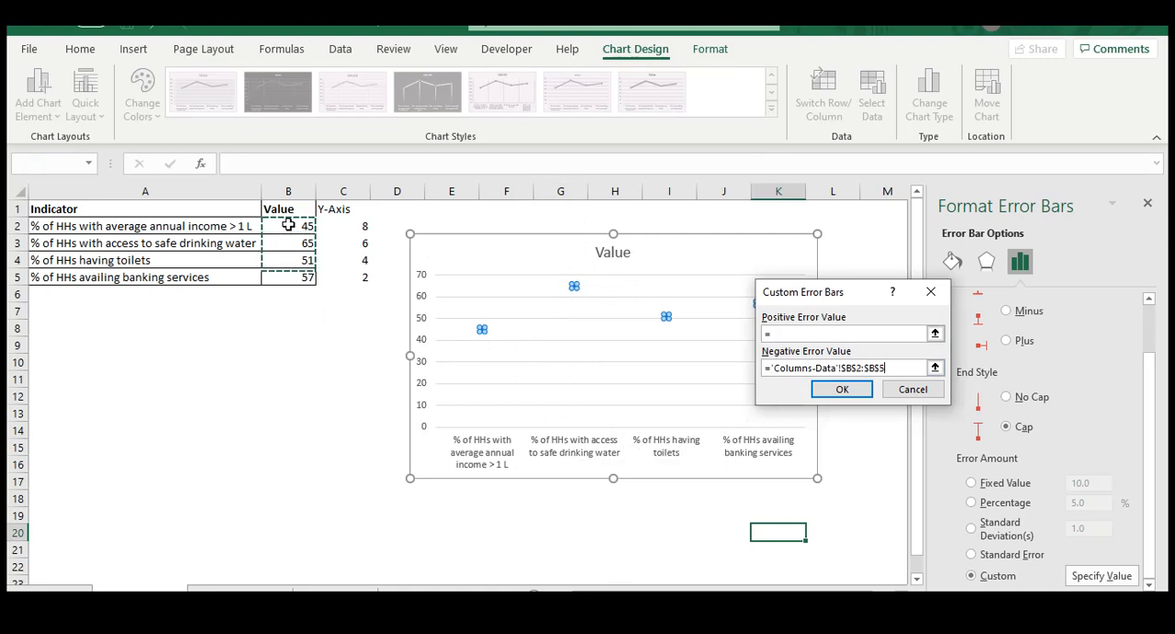
pyautogui.click(842, 388)
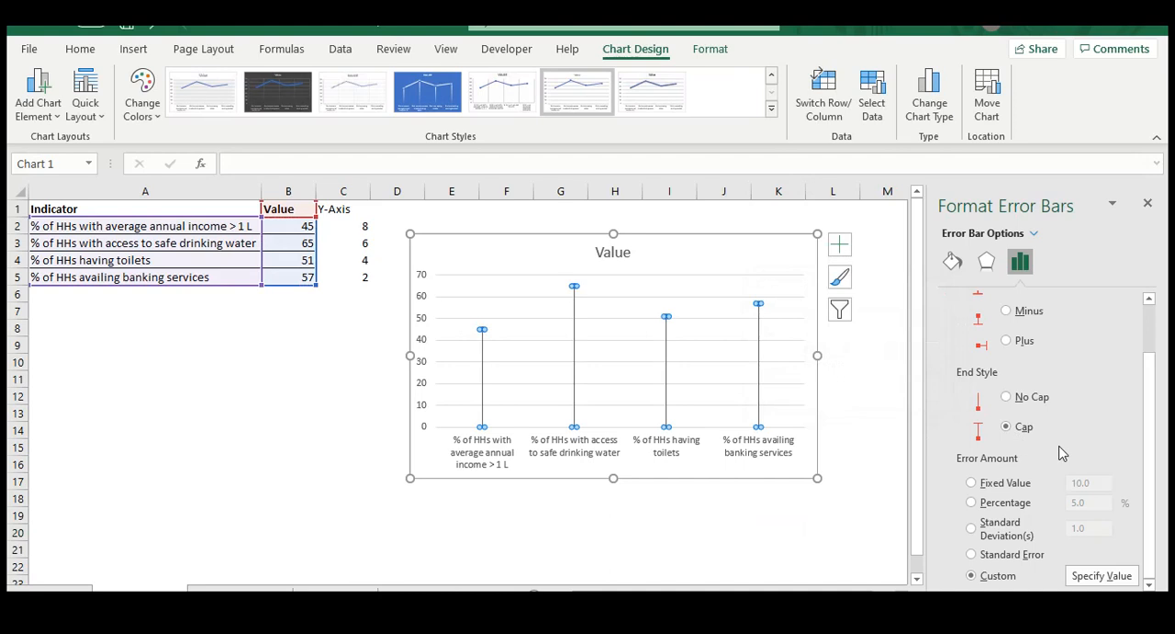
pyautogui.click(1148, 204)
pyautogui.click(328, 413)
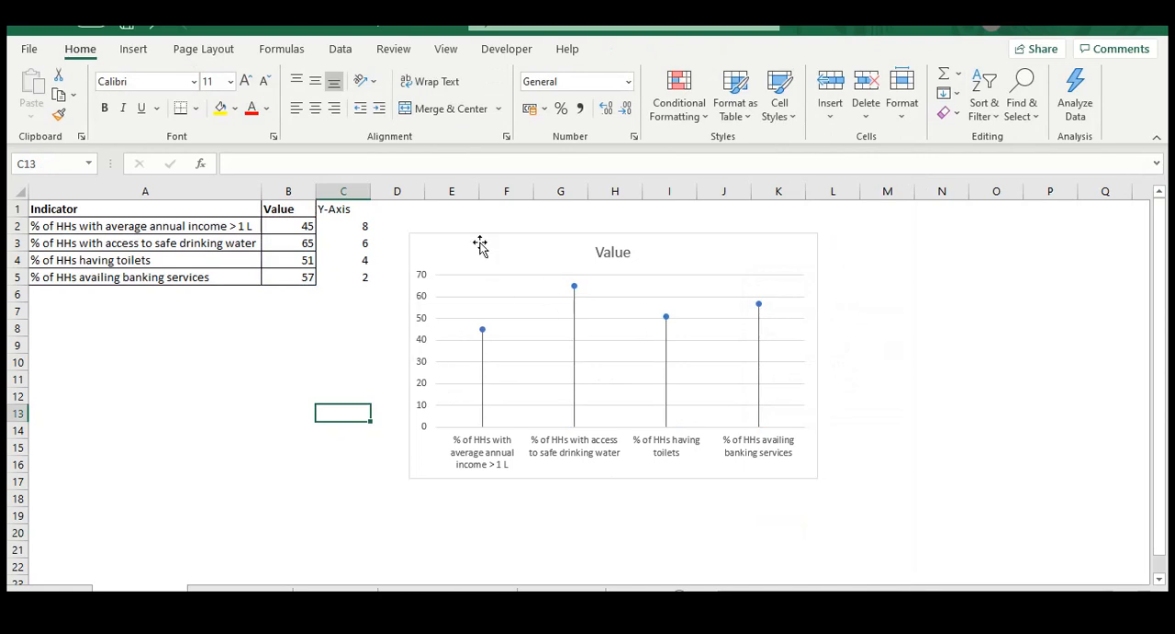
# Shift the lollipop chart slightly further away from the data table, spanning columns E to L
pyautogui.click(510, 248)
pyautogui.moveTo(510, 248); pyautogui.dragTo(535, 251)
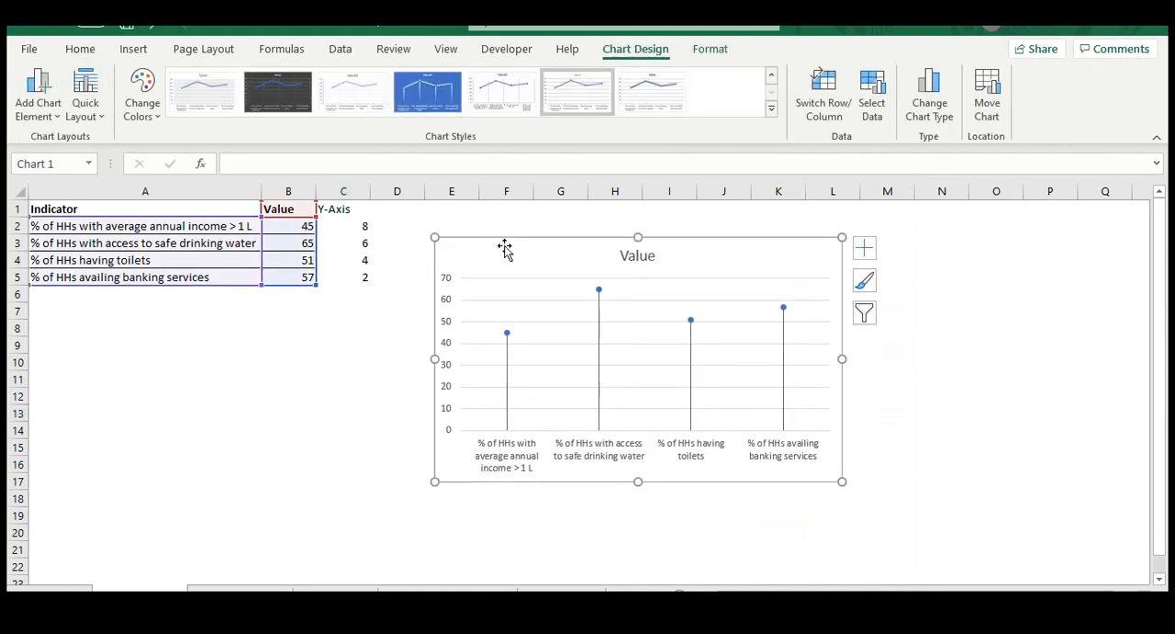
pyautogui.moveTo(520, 332)
pyautogui.moveTo(570, 250); pyautogui.dragTo(541, 246)
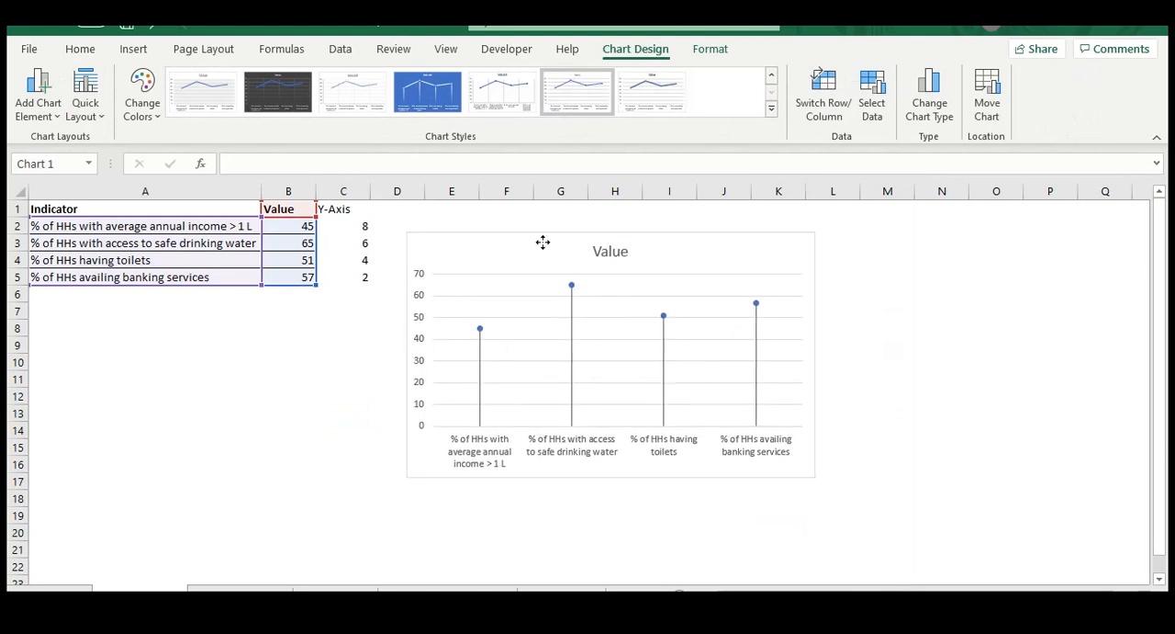
pyautogui.click(941, 379)
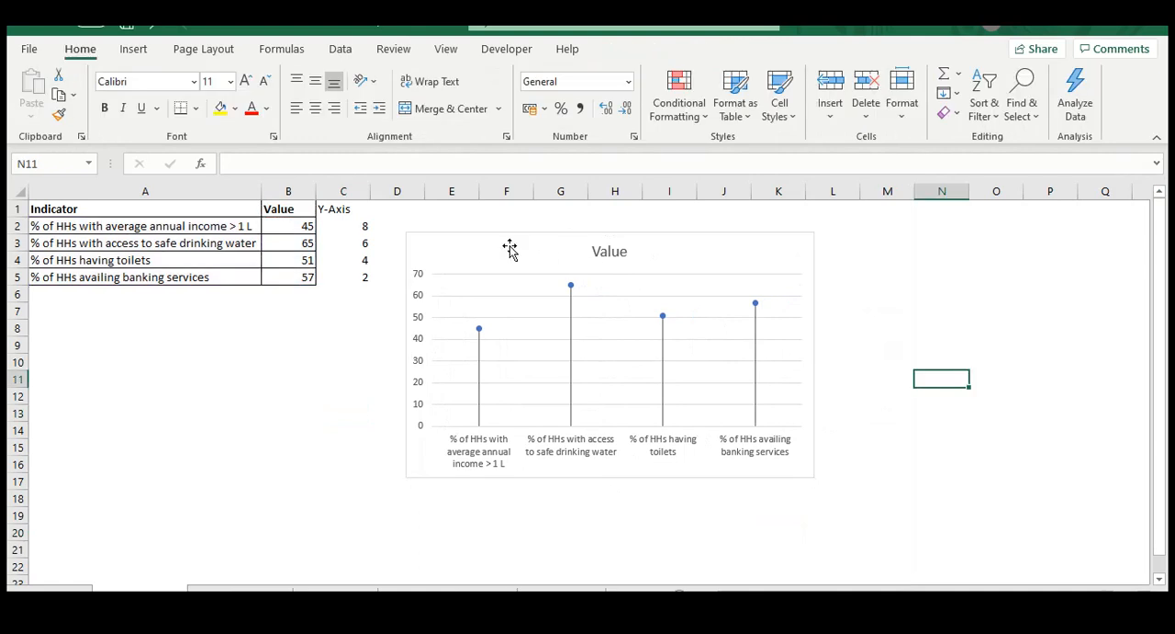
pyautogui.click(379, 371)
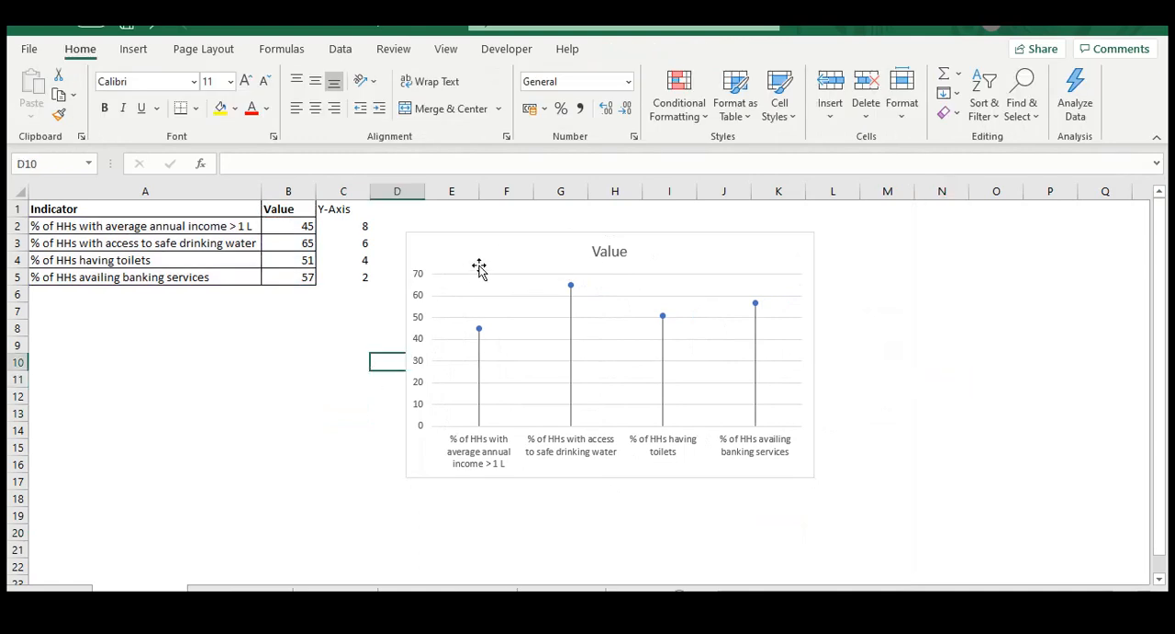
pyautogui.moveTo(530, 239); pyautogui.dragTo(557, 243)
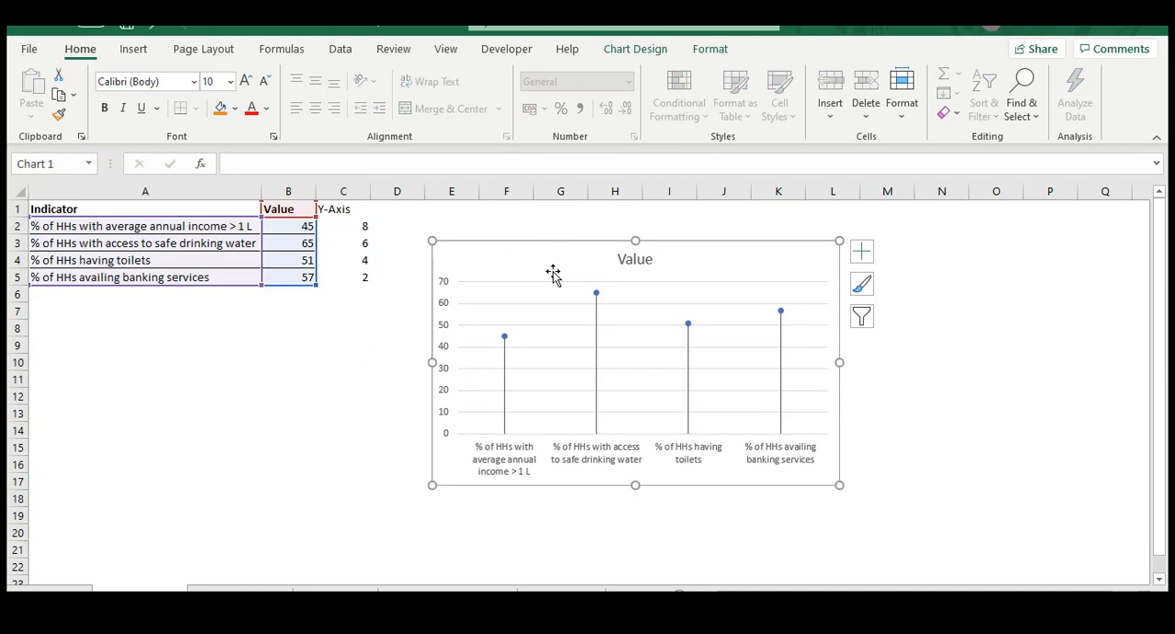
# Set the maximum bound of the chart's vertical value axis to 100
pyautogui.doubleClick(446, 308)
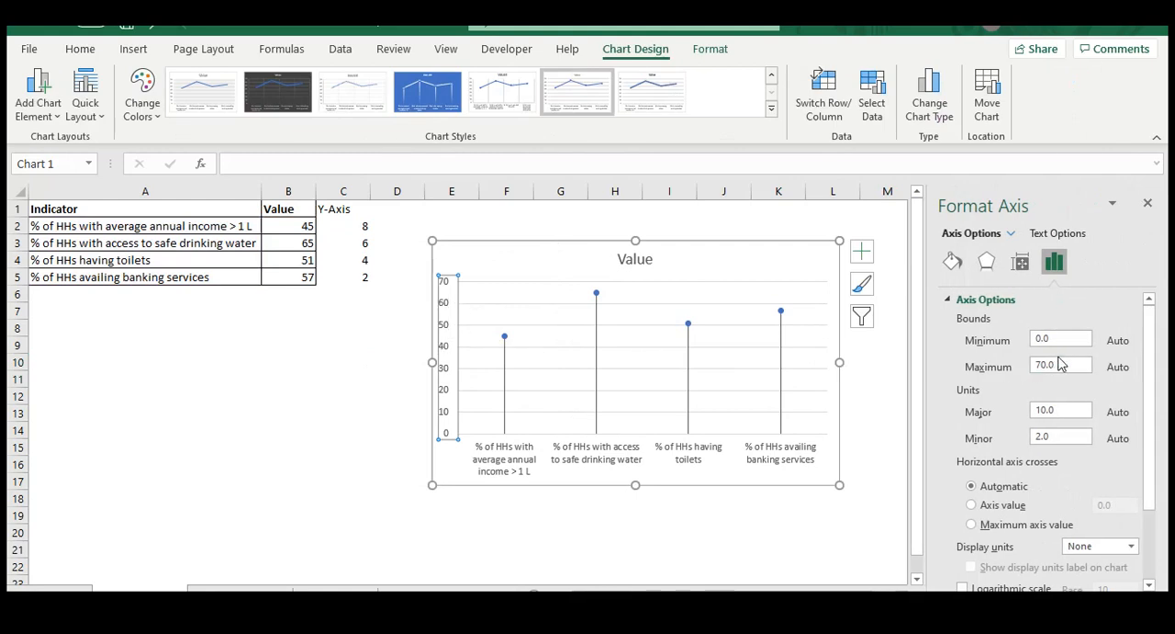
pyautogui.click(991, 368)
pyautogui.write('1')
pyautogui.press('Return')
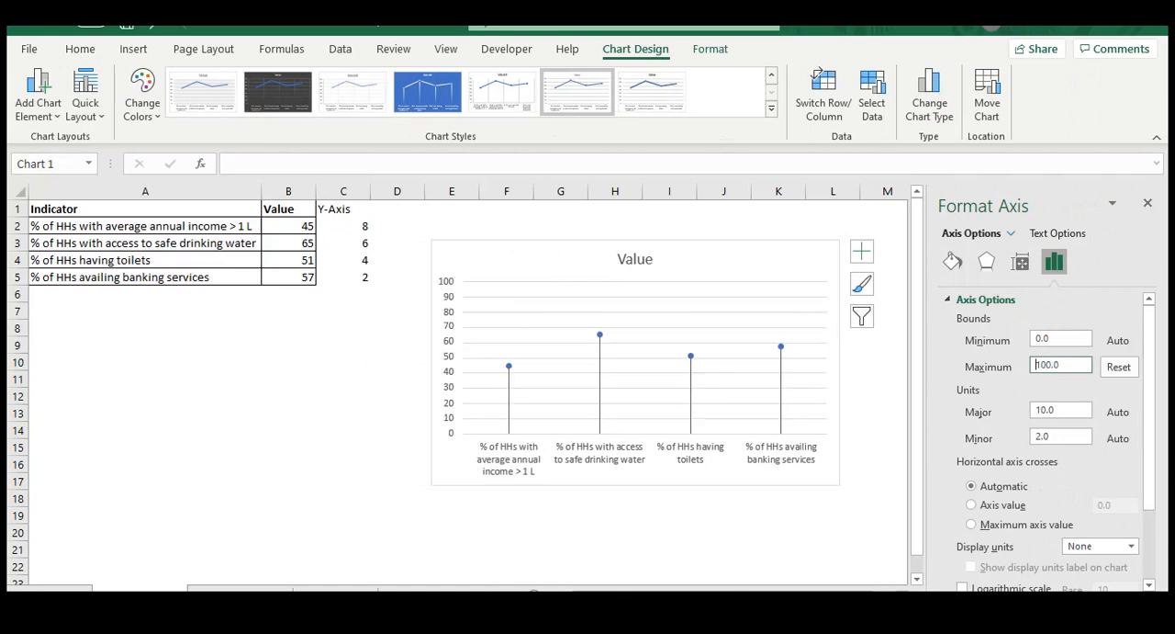
pyautogui.click(365, 377)
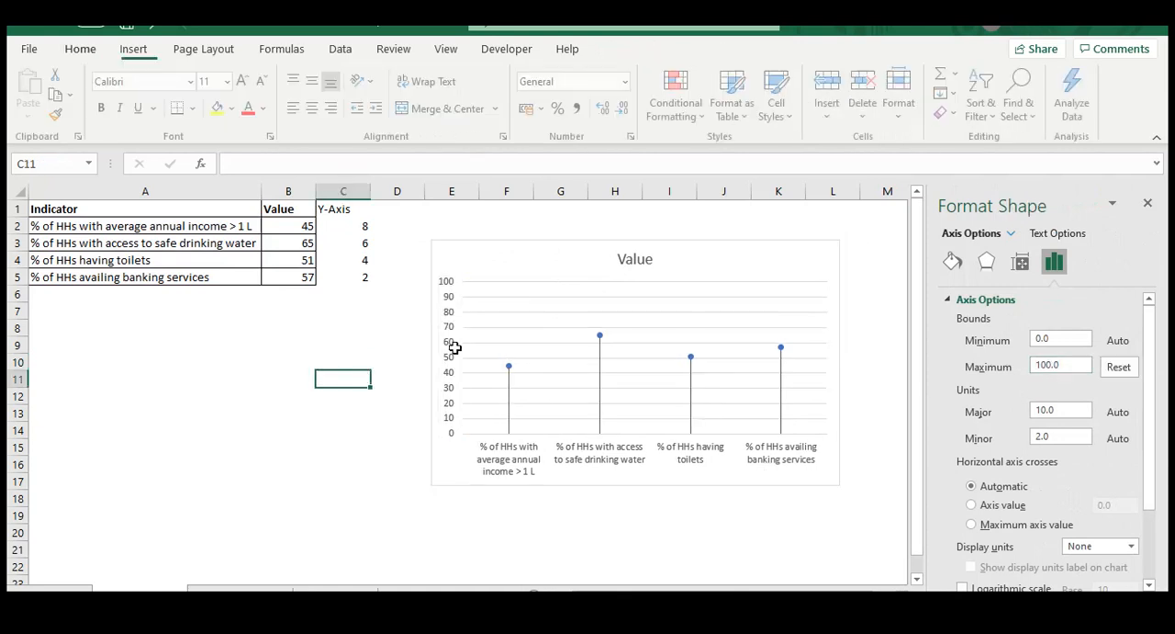
# Delete the vertical value axis from the chart and close its formatting options
pyautogui.click(450, 314)
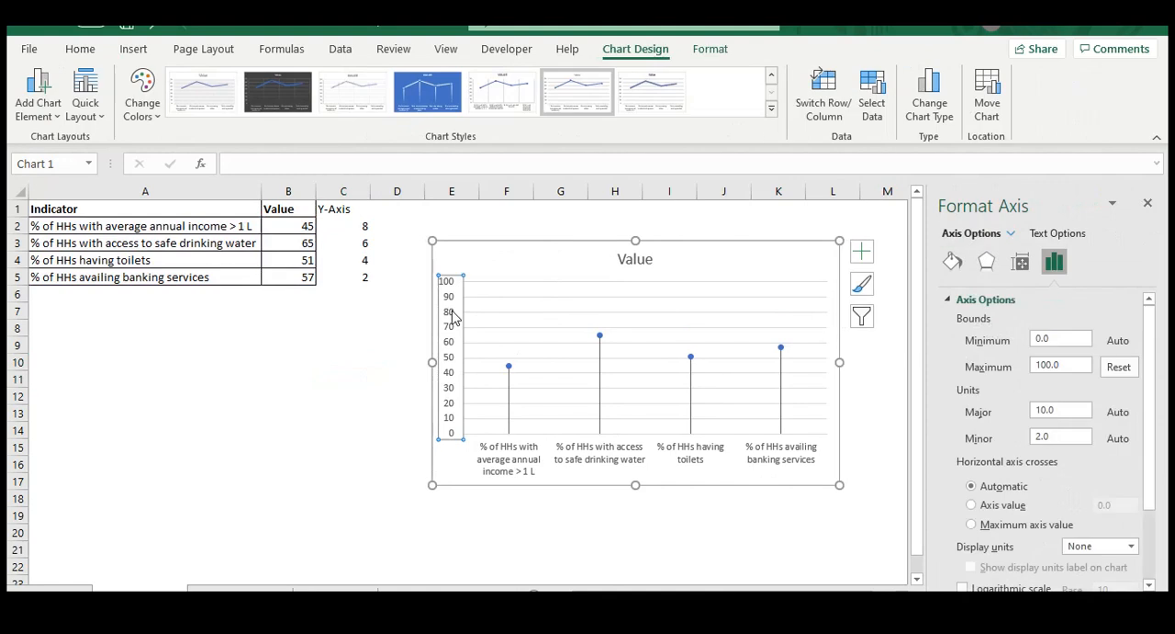
pyautogui.press('Delete')
pyautogui.click(1148, 203)
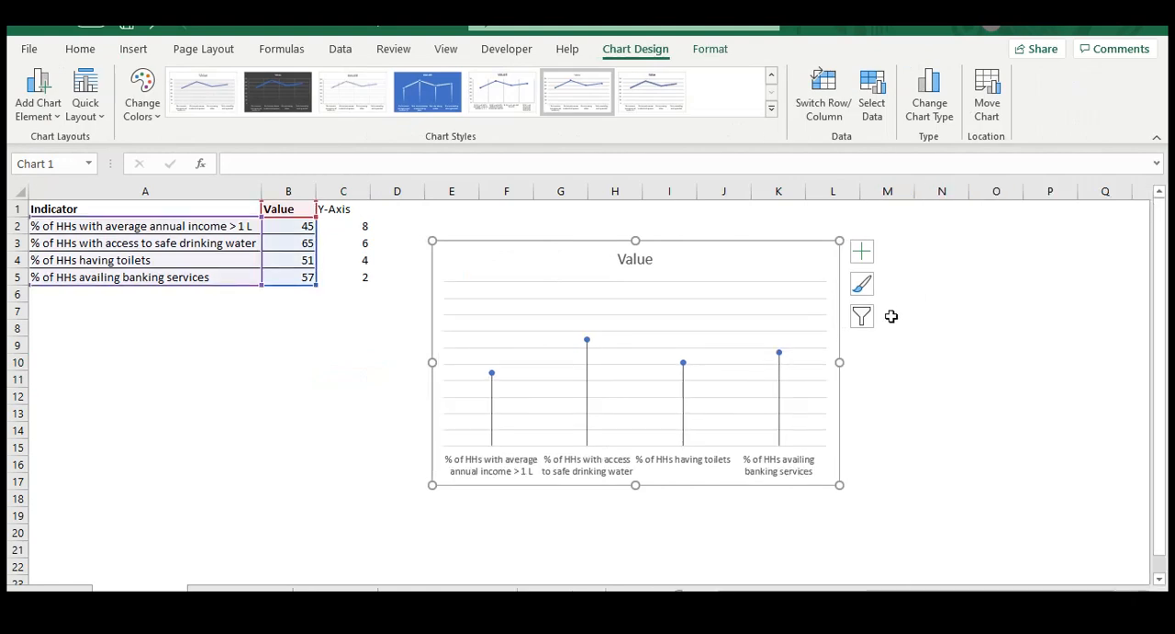
# Add data labels to the lollipop markers and delete the chart's horizontal gridlines
pyautogui.click(861, 251)
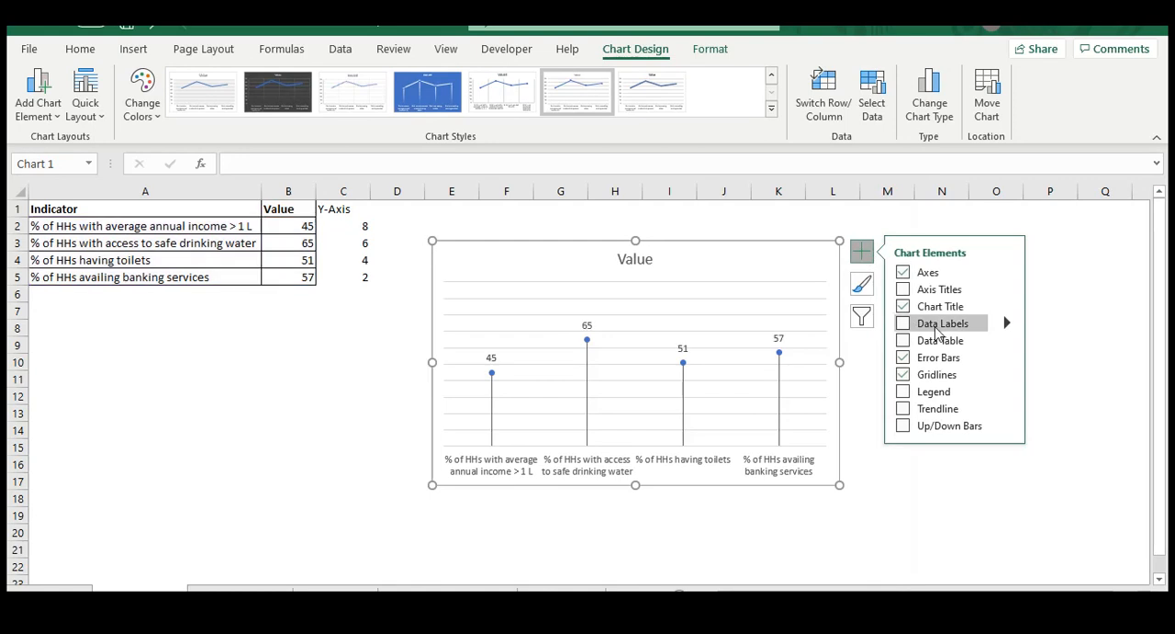
pyautogui.click(905, 326)
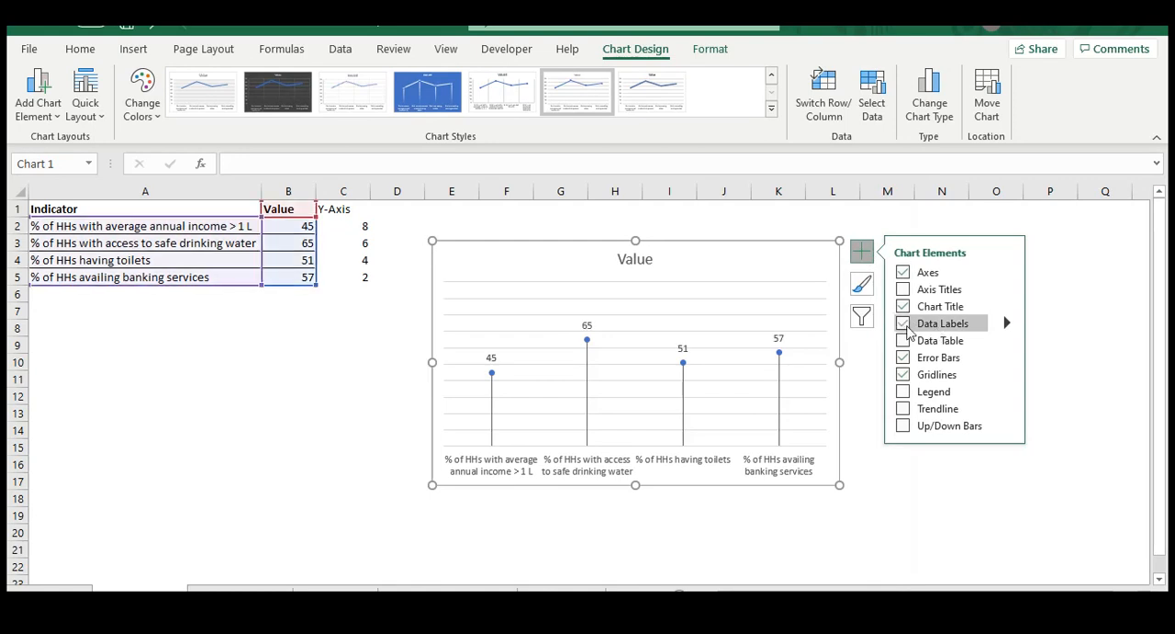
pyautogui.click(716, 321)
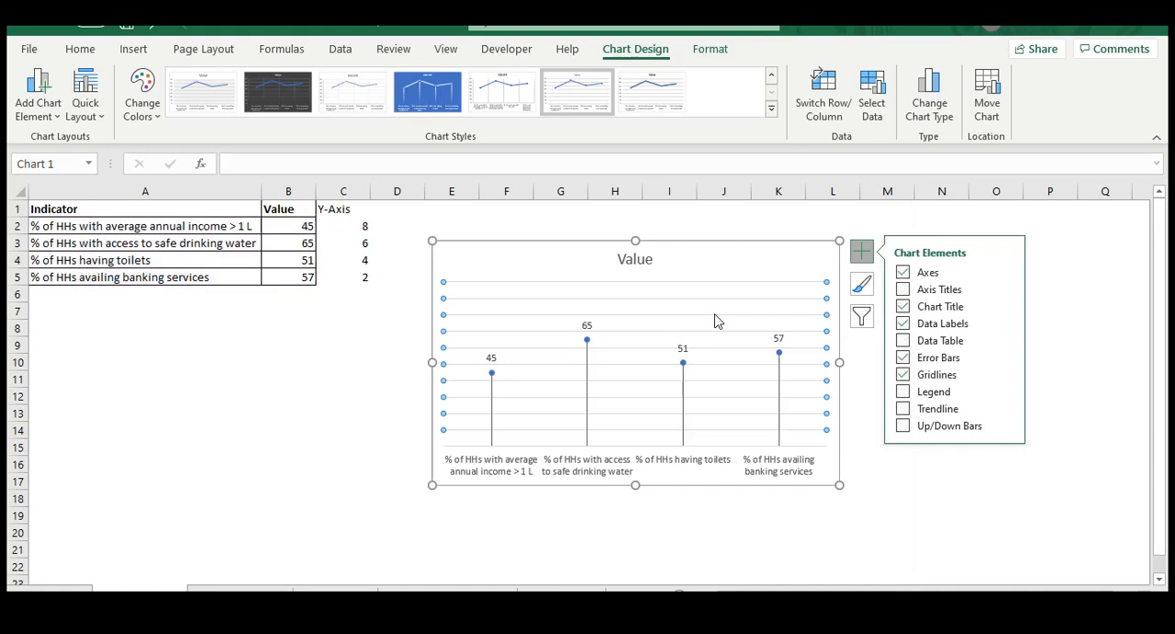
pyautogui.press('Delete')
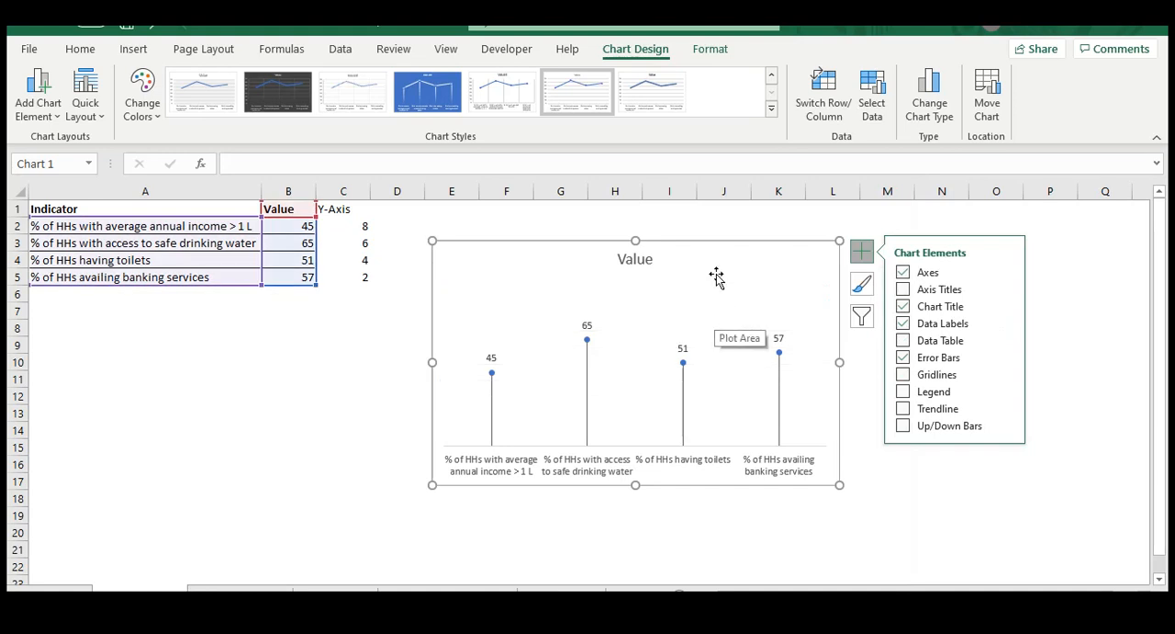
# Change the chart title to "Survey indicators"
pyautogui.doubleClick(634, 260)
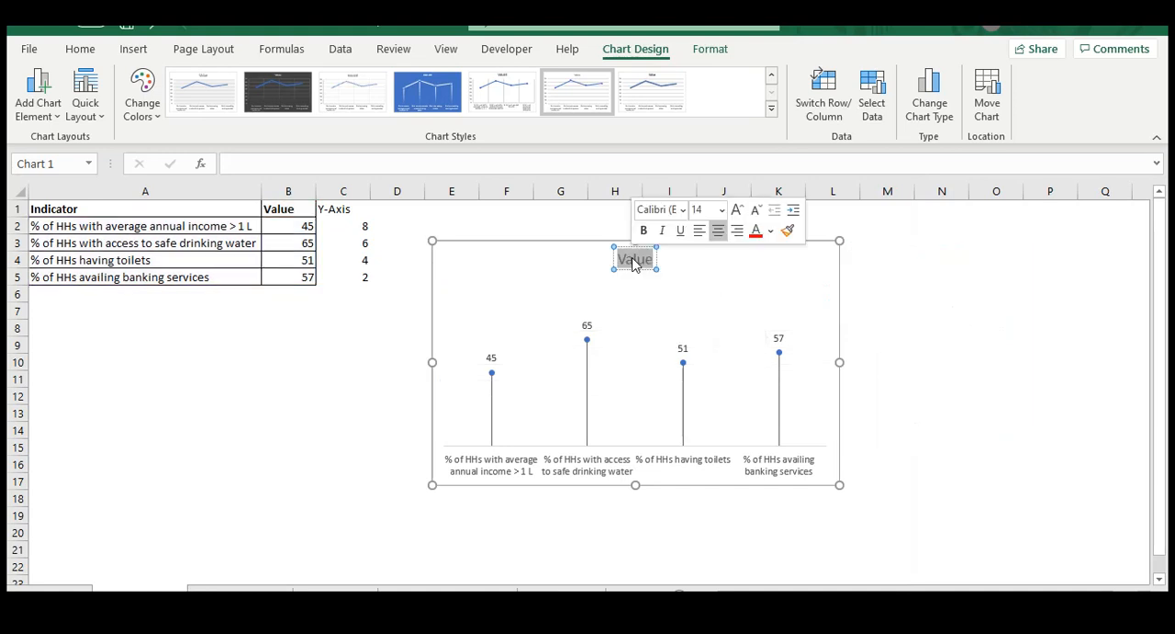
pyautogui.write('S')
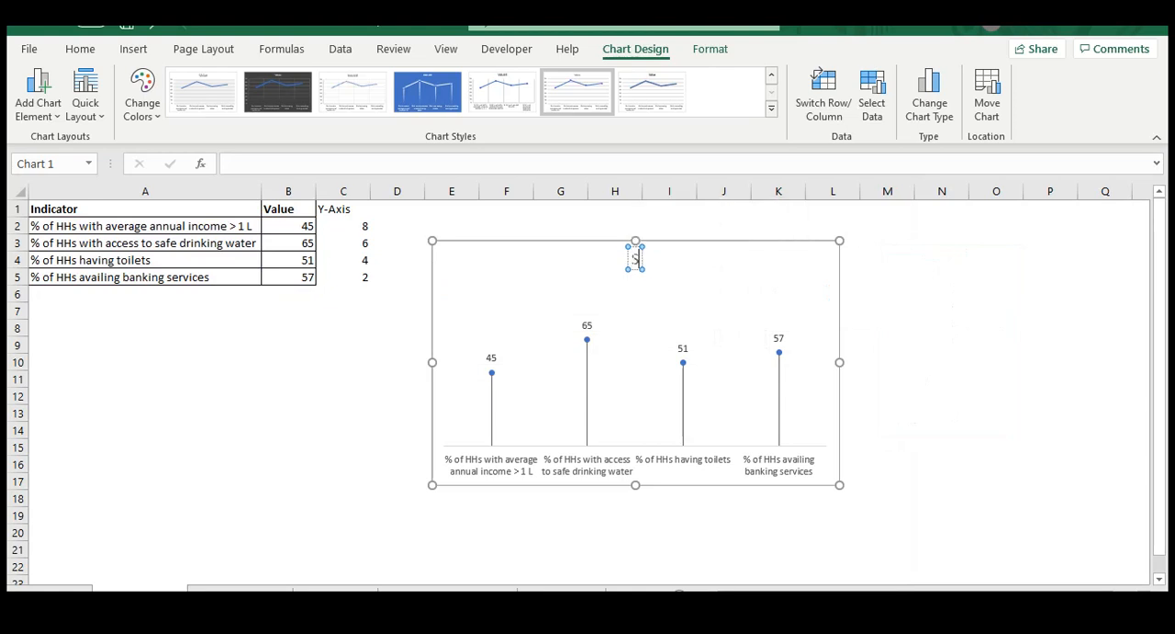
pyautogui.write('urvey indica')
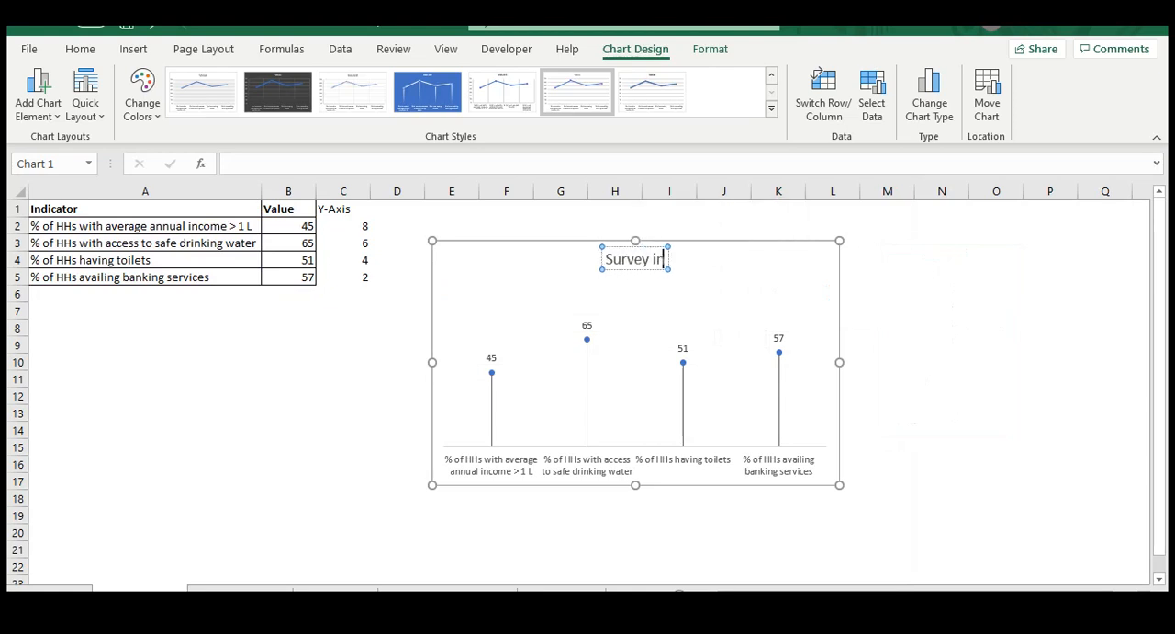
pyautogui.write('tors')
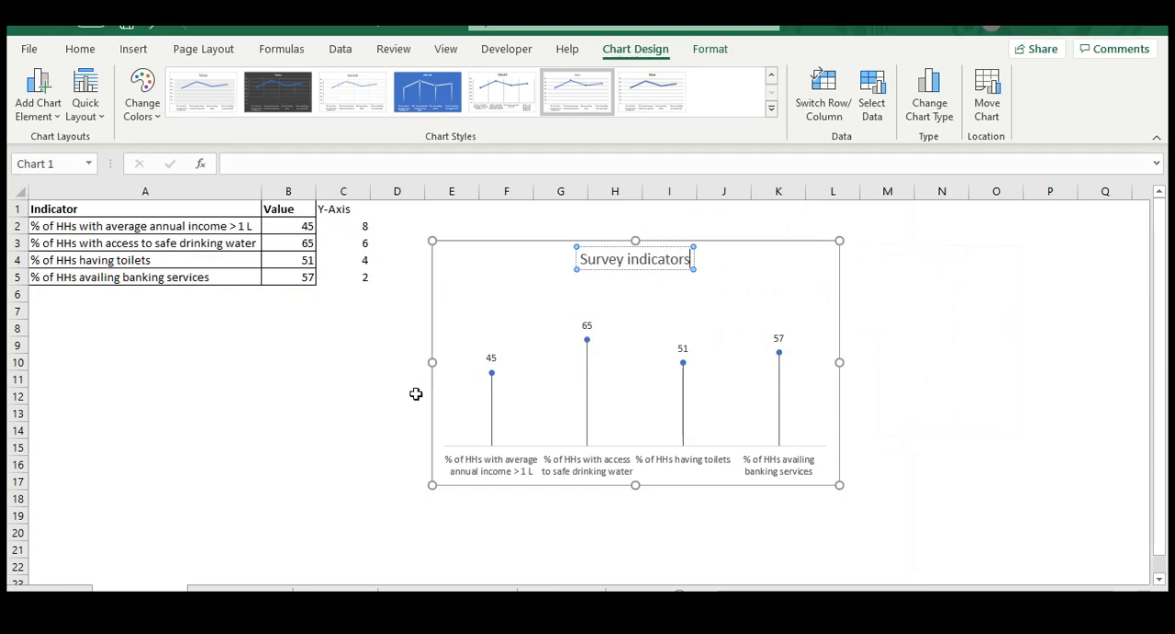
pyautogui.click(339, 429)
# Make the chart slightly wider and shorter, and place it beside the data table from about row 1 to row 12
pyautogui.click(545, 248)
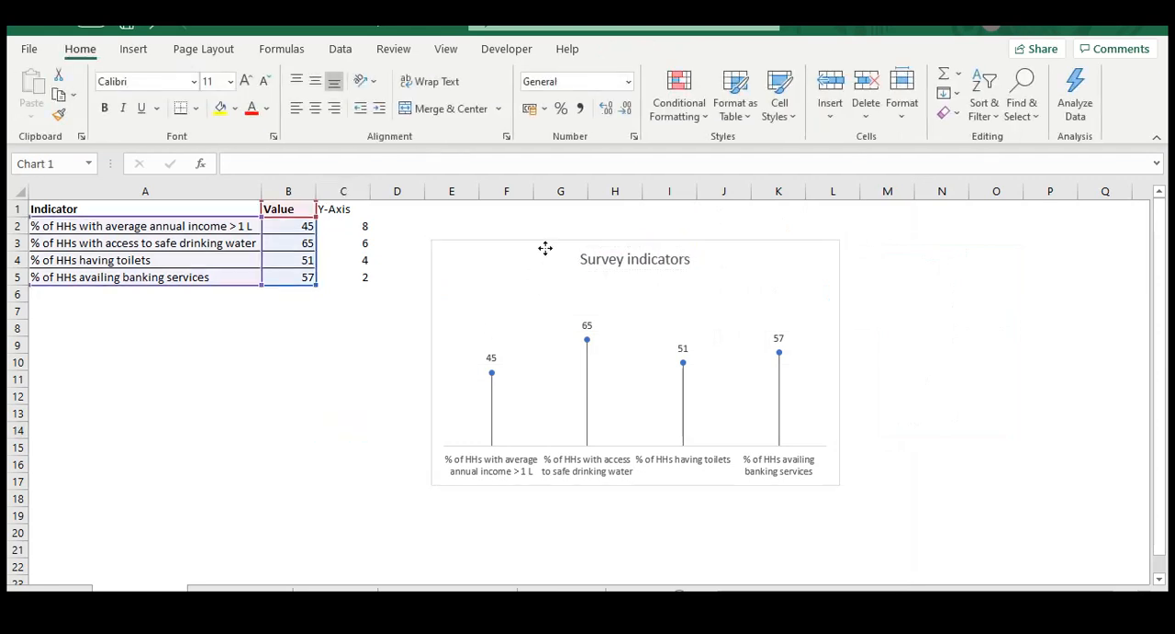
pyautogui.moveTo(530, 244); pyautogui.dragTo(528, 270)
pyautogui.moveTo(837, 510); pyautogui.dragTo(864, 448)
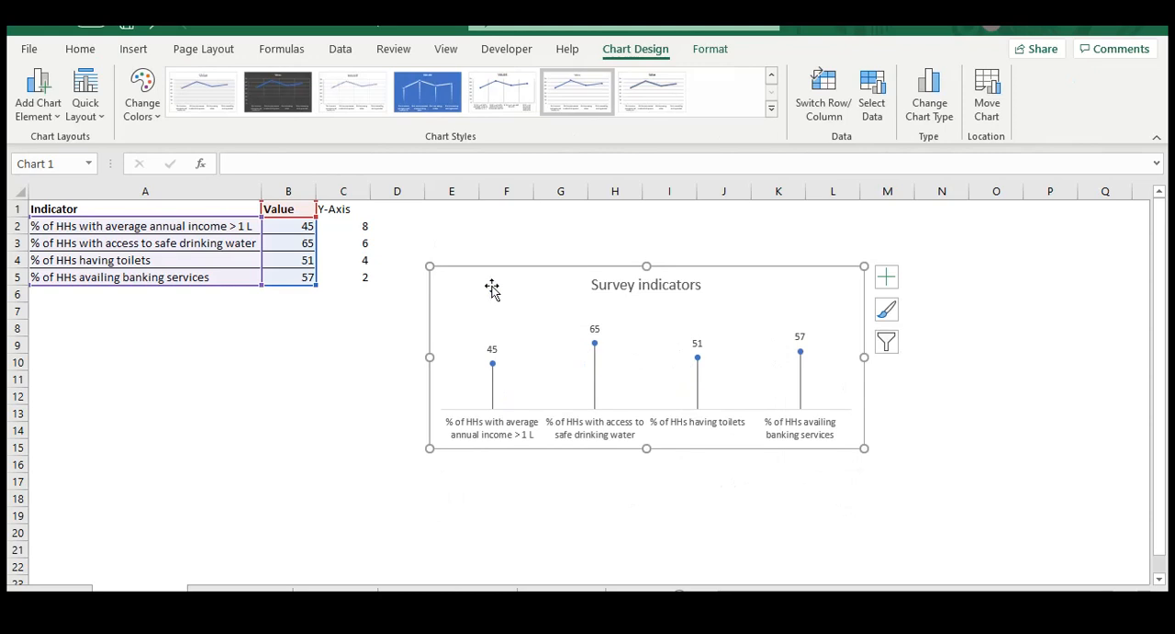
pyautogui.moveTo(488, 273); pyautogui.dragTo(471, 232)
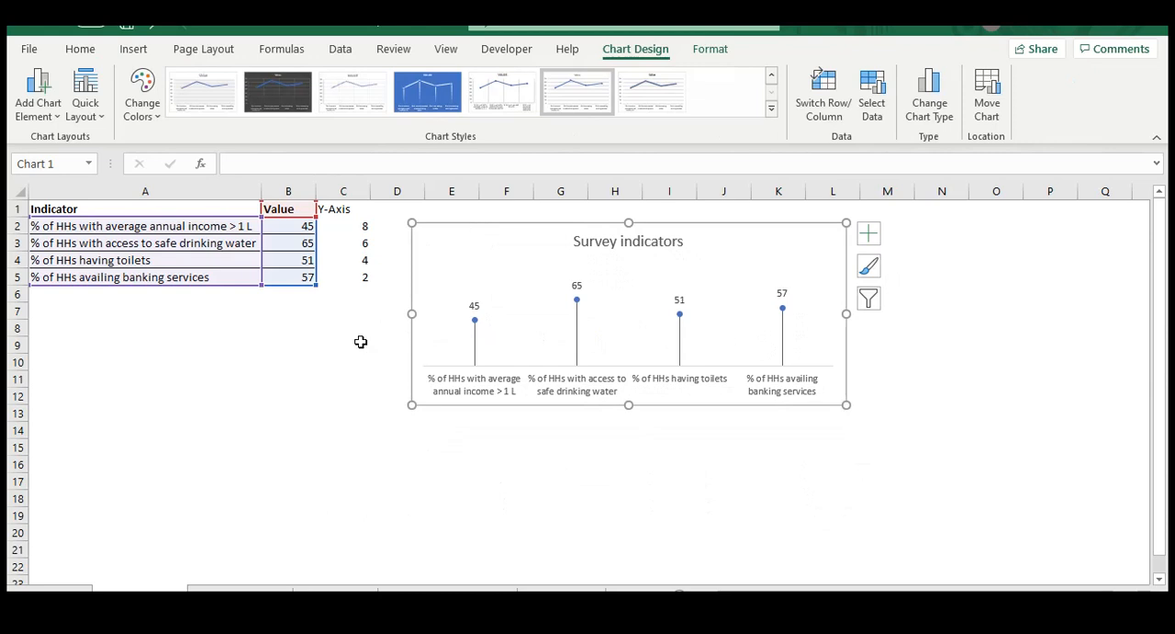
pyautogui.moveTo(530, 238)
pyautogui.mouseDown()
pyautogui.moveTo(519, 267)
pyautogui.moveTo(535, 231)
pyautogui.mouseUp()
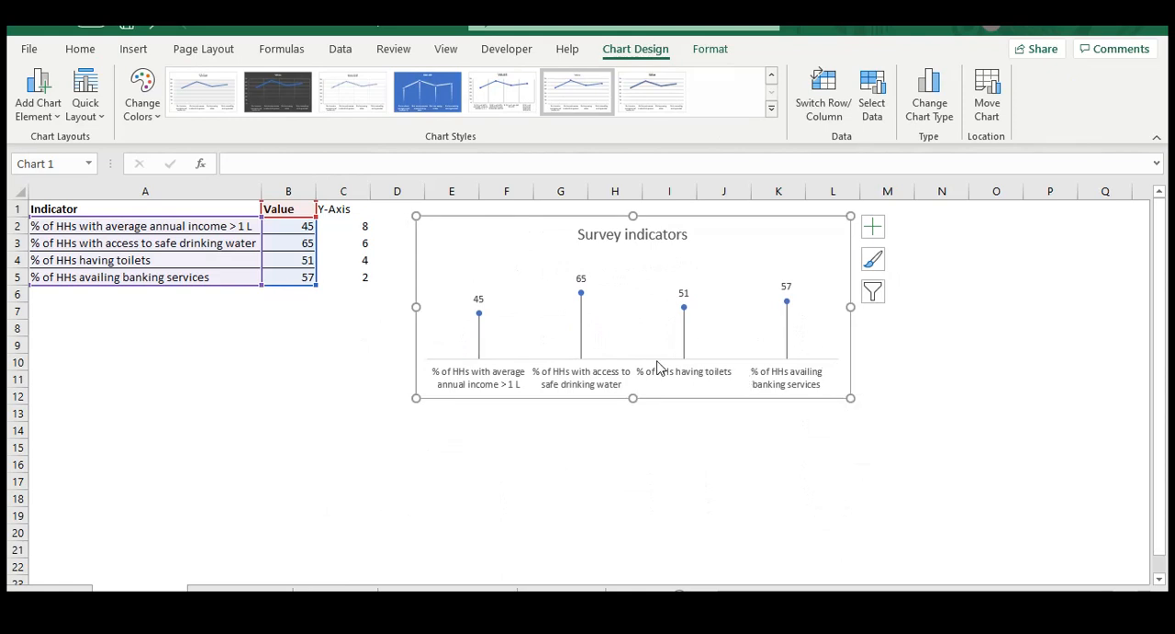
pyautogui.click(319, 397)
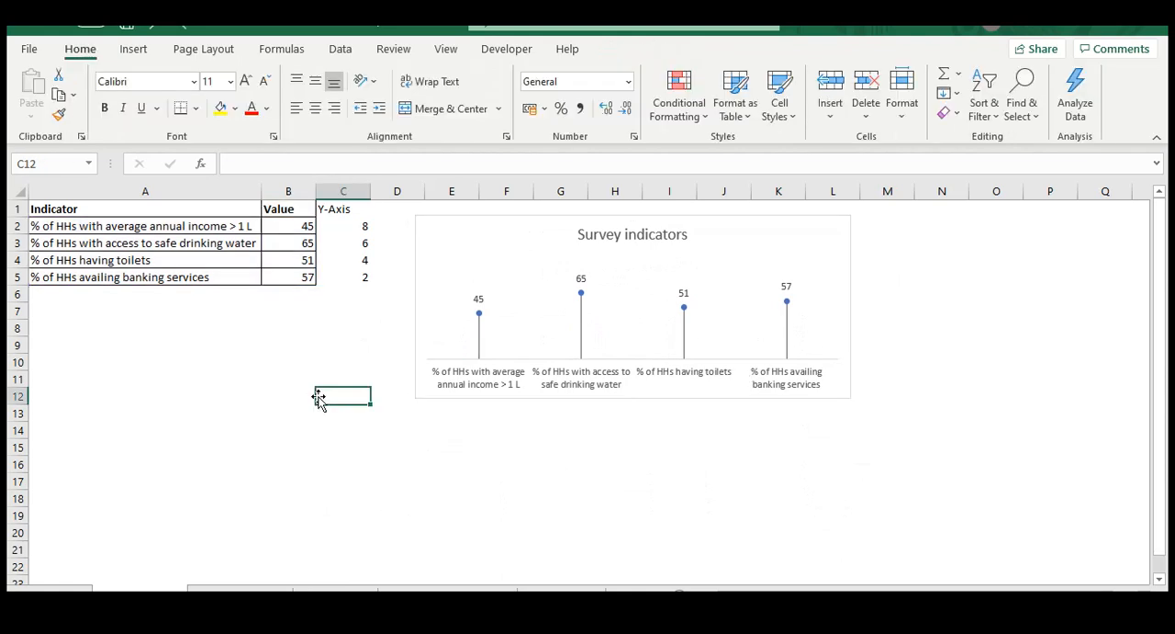
# Switch the lollipop series' markers from automatic to the built-in circle type
pyautogui.click(495, 222)
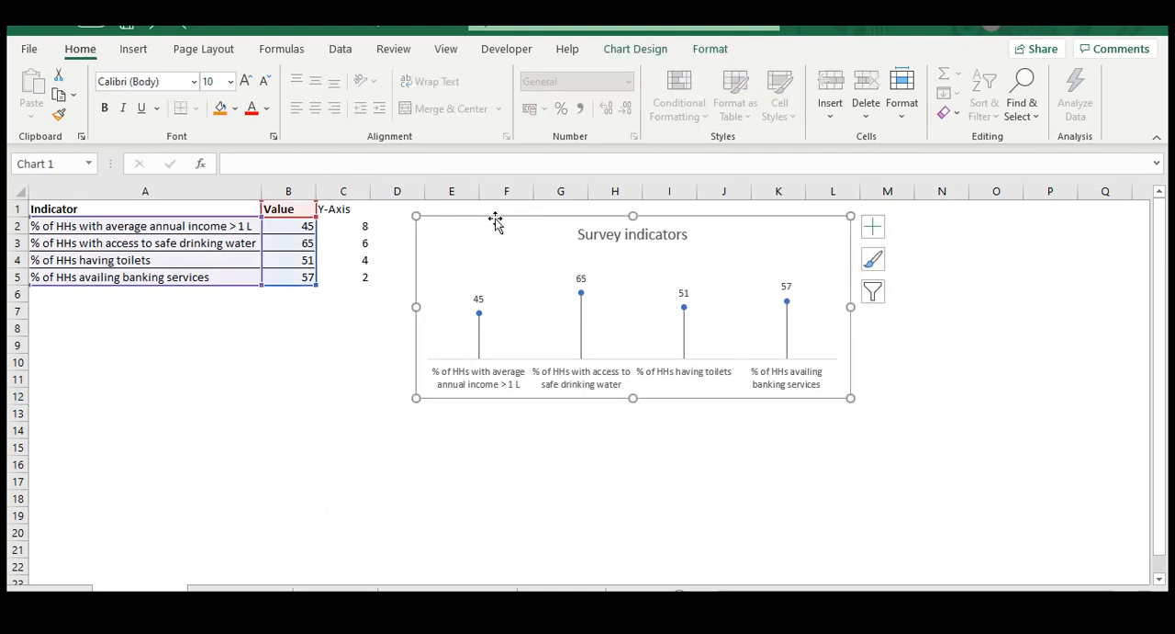
pyautogui.doubleClick(479, 315)
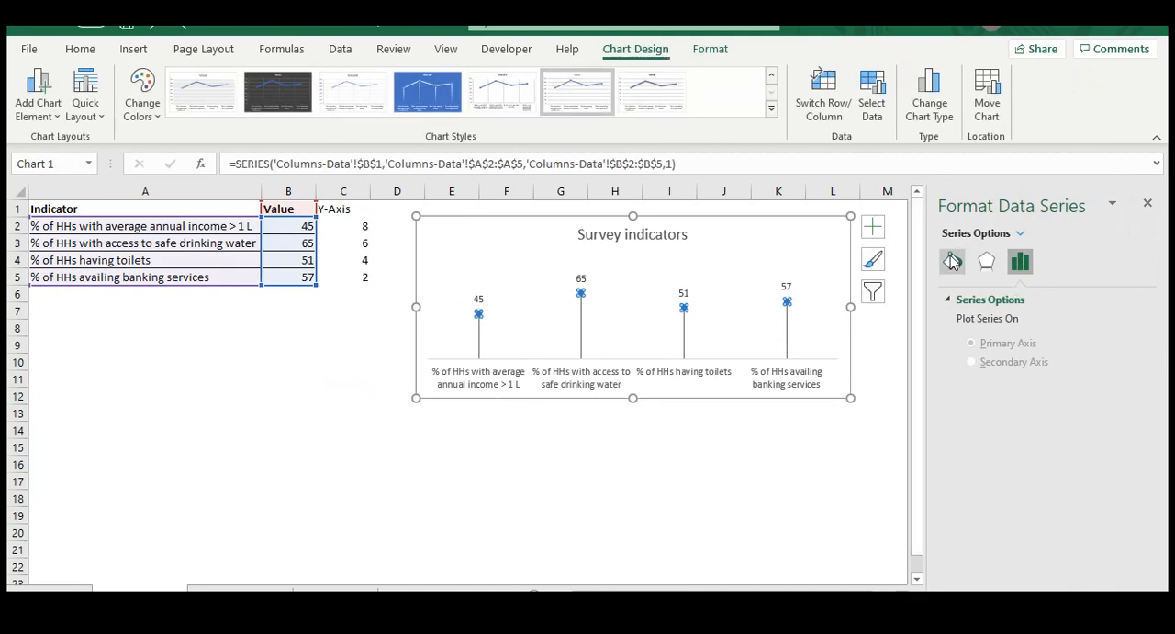
pyautogui.click(953, 263)
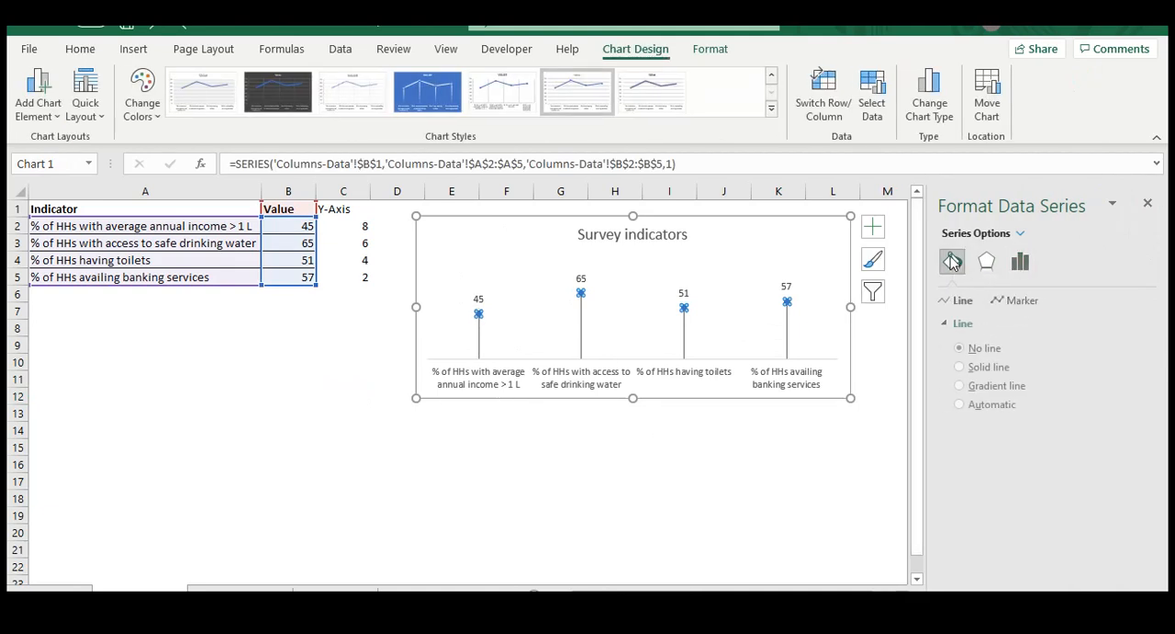
pyautogui.click(1022, 304)
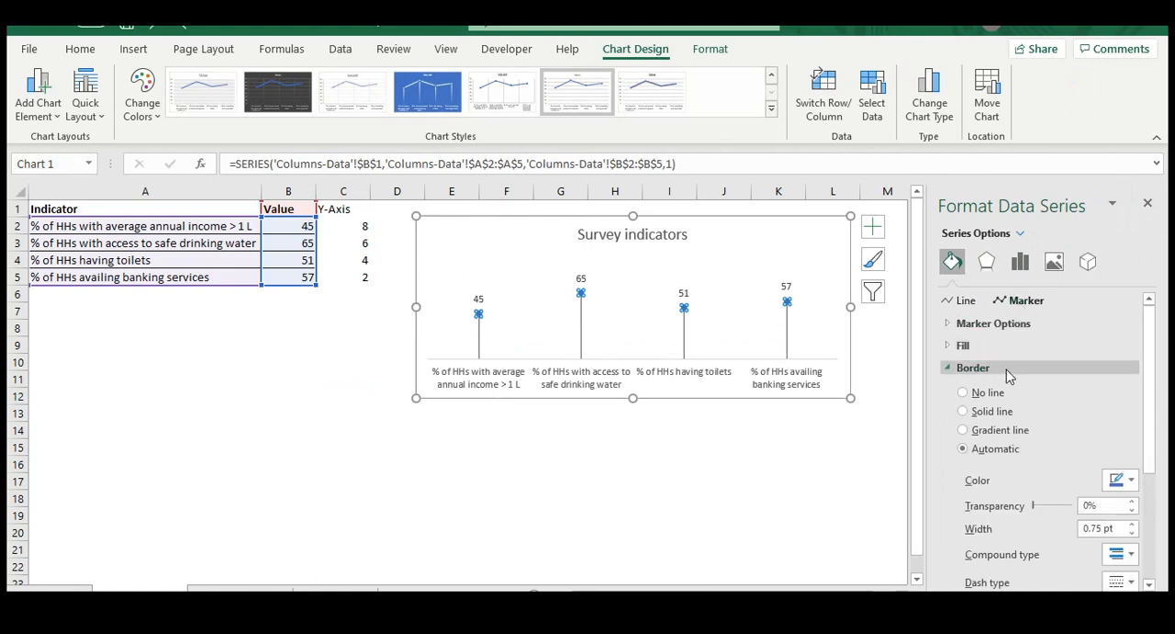
pyautogui.click(980, 320)
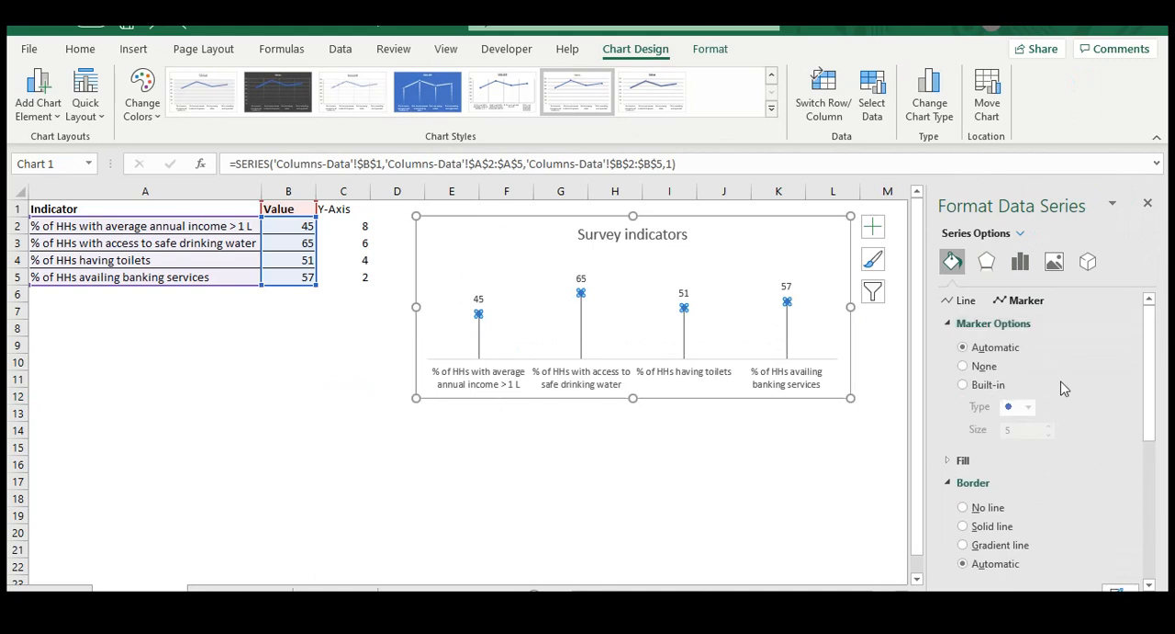
pyautogui.click(979, 387)
pyautogui.click(1028, 407)
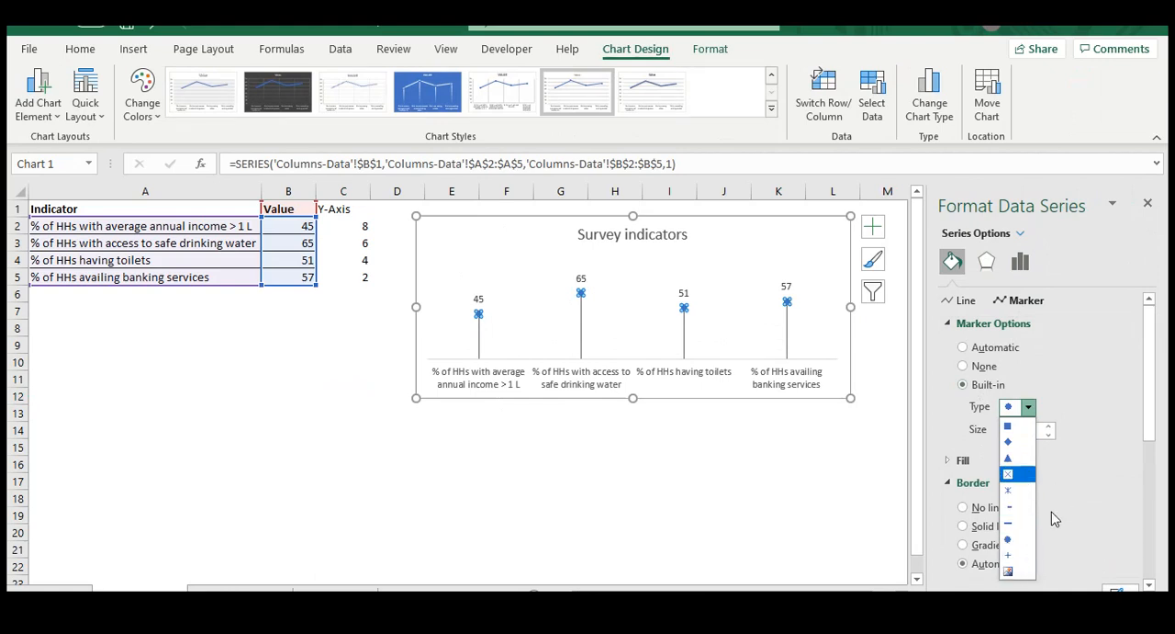
pyautogui.click(1018, 544)
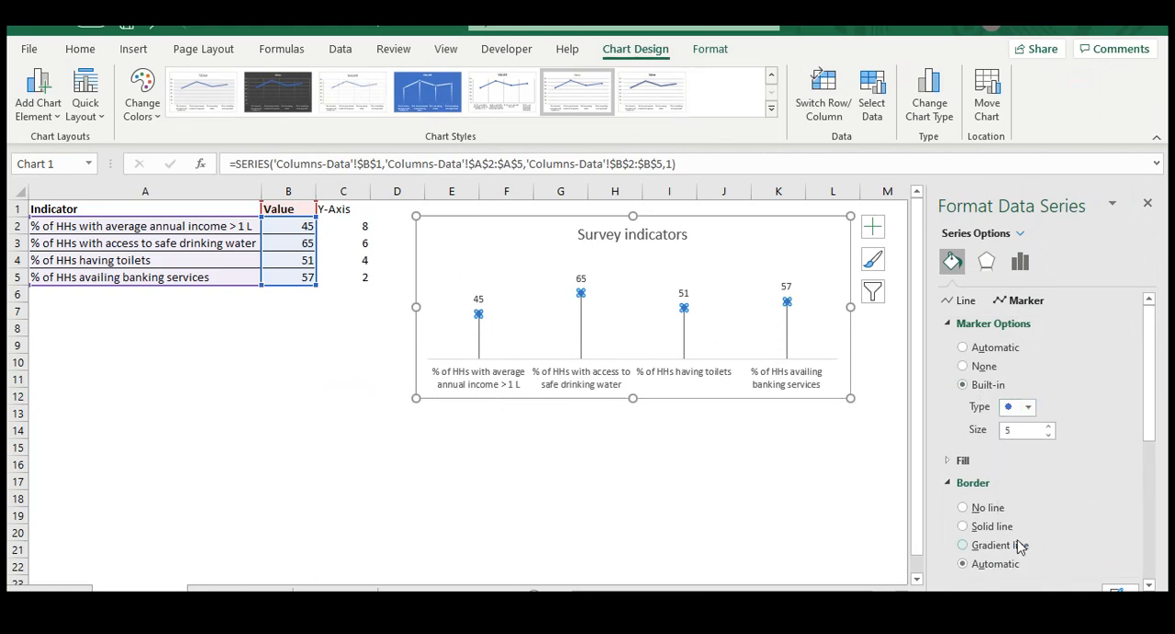
# Change the lollipop markers to built-in squares of size 4 and close the series formatting options
pyautogui.click(1027, 407)
pyautogui.click(1018, 427)
pyautogui.moveTo(1049, 431); pyautogui.dragTo(1049, 431)
pyautogui.click(1048, 437)
pyautogui.click(1048, 437)
pyautogui.click(1048, 437)
pyautogui.click(1047, 438)
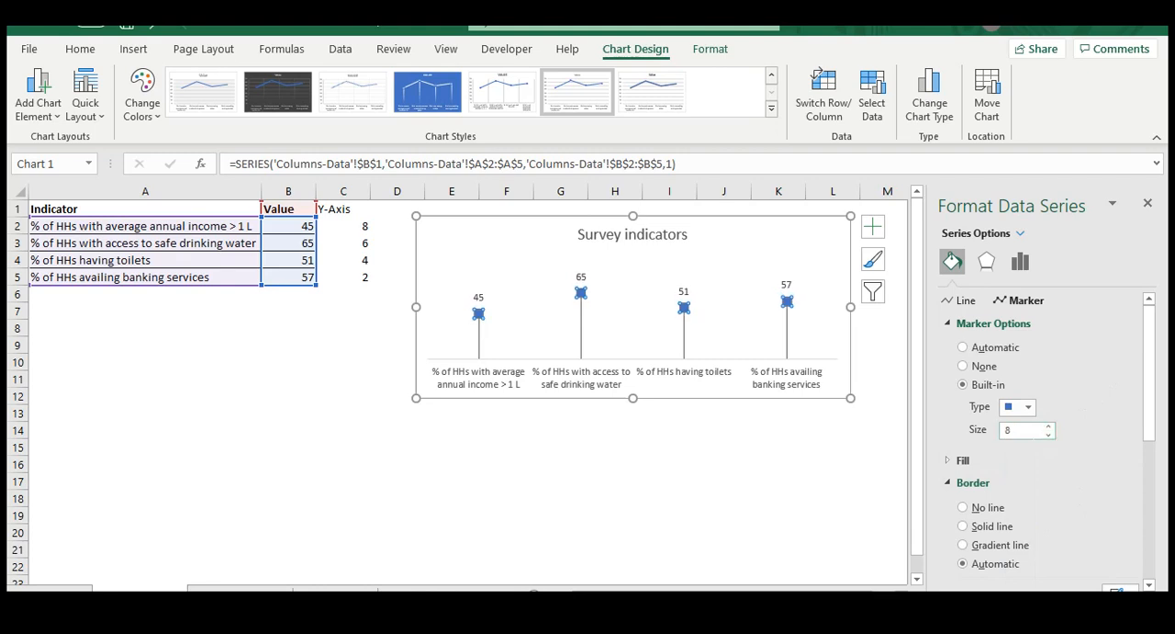
pyautogui.click(1049, 436)
pyautogui.click(1048, 436)
pyautogui.click(1048, 435)
pyautogui.click(1049, 436)
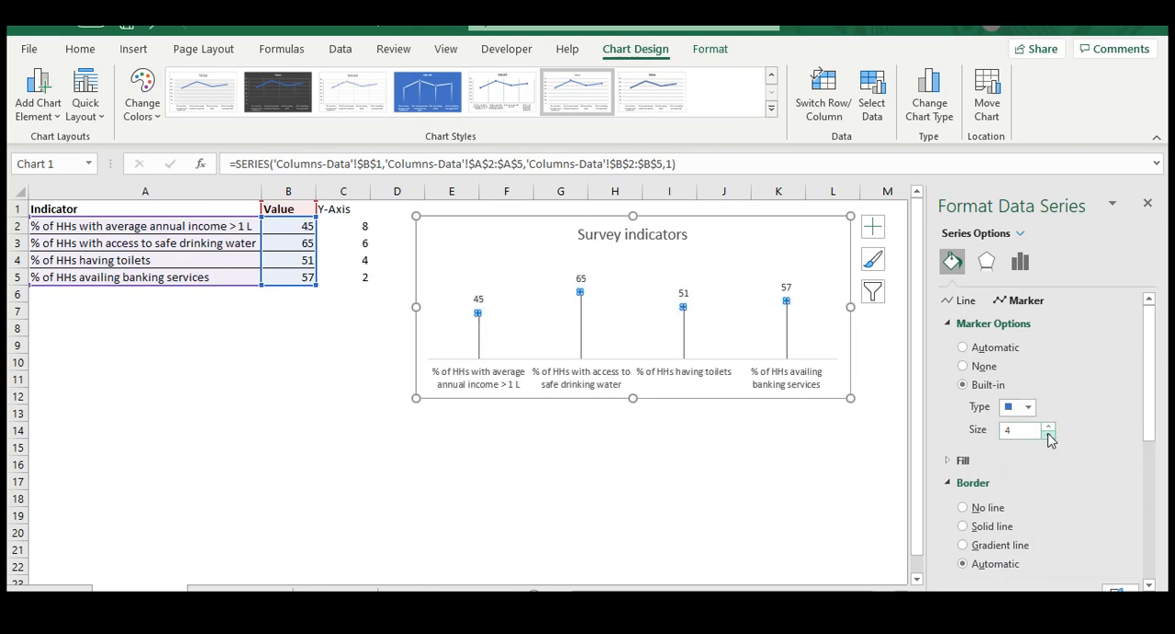
pyautogui.click(1149, 203)
pyautogui.click(709, 475)
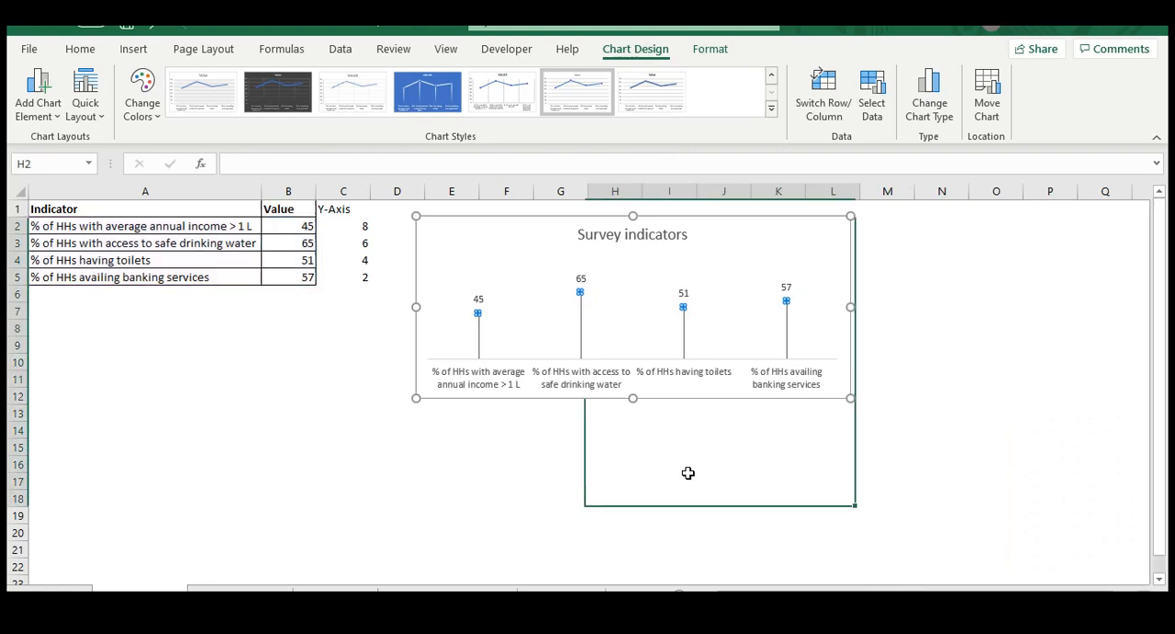
# Move the Survey indicators chart closer to the data table so its corner sits in cell D1
pyautogui.click(527, 232)
pyautogui.moveTo(506, 222)
pyautogui.mouseDown()
pyautogui.moveTo(504, 257)
pyautogui.moveTo(492, 226)
pyautogui.mouseUp()
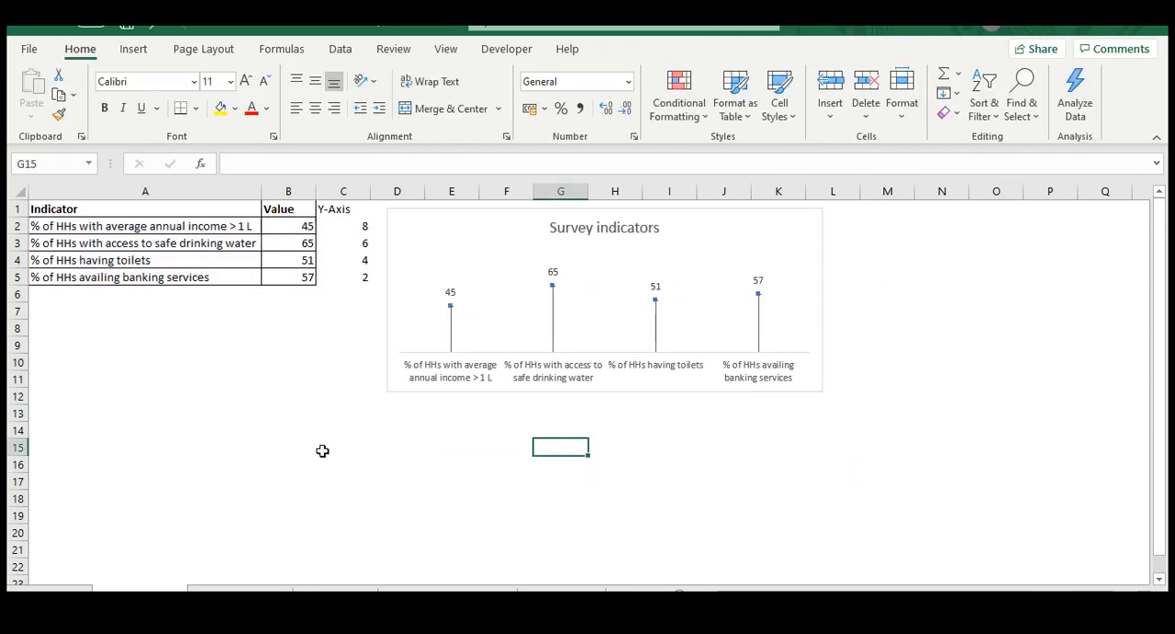
pyautogui.click(281, 450)
pyautogui.click(382, 450)
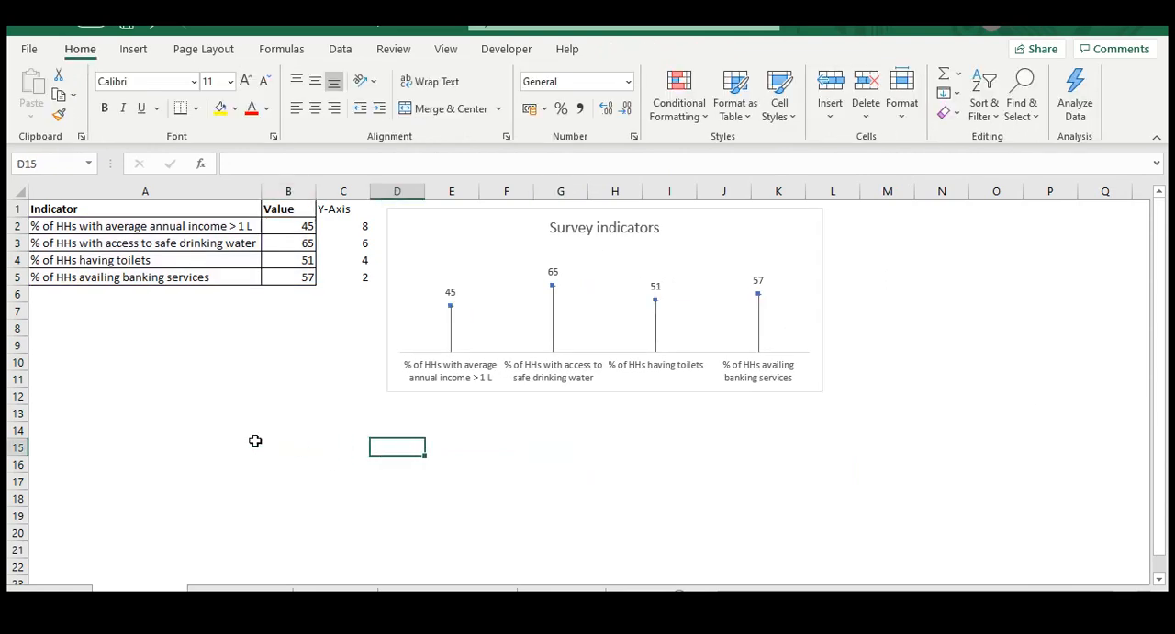
pyautogui.click(499, 454)
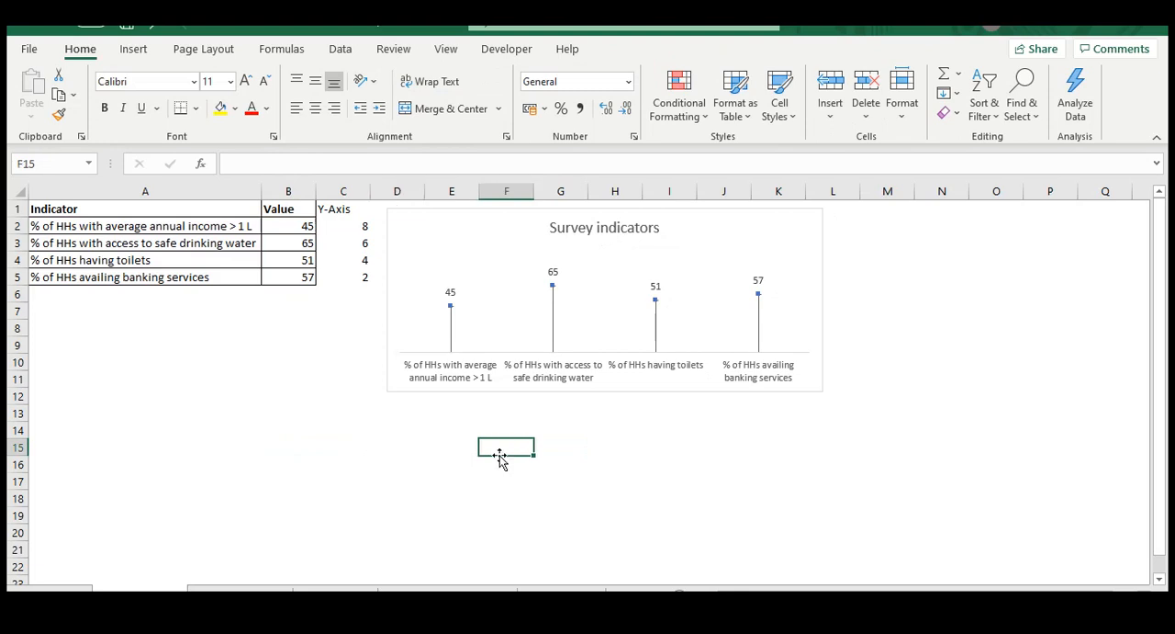
# Delete the Survey indicators chart from the sheet
pyautogui.click(408, 213)
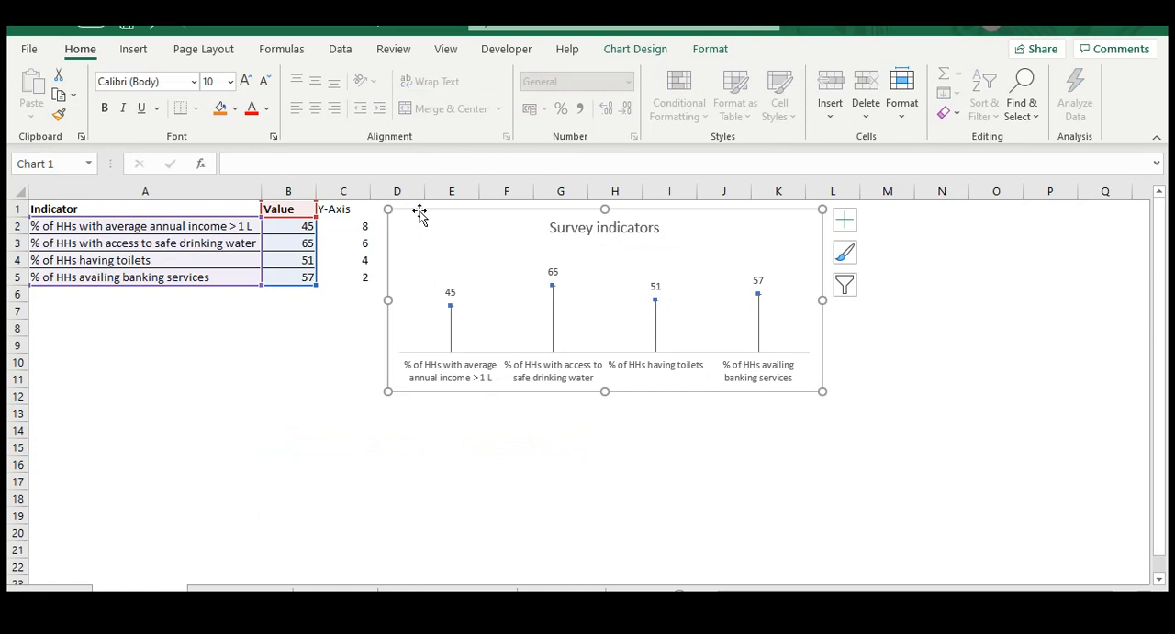
pyautogui.press('Delete')
pyautogui.click(174, 363)
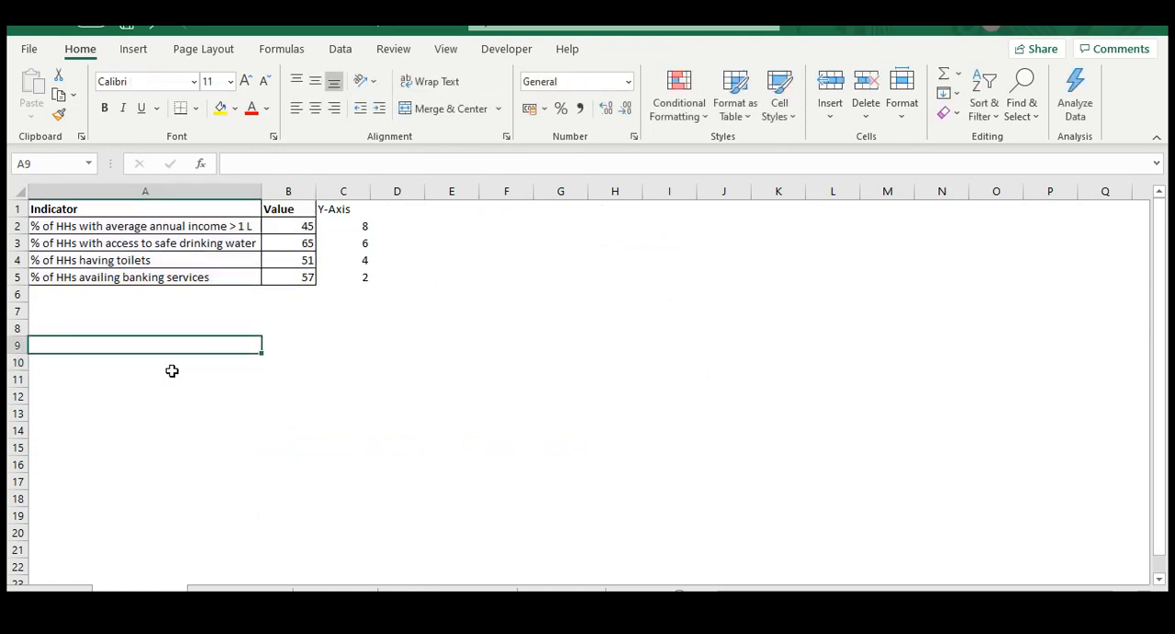
# Review the table headers and the Y-Axis helper values in C2:C5
pyautogui.click(137, 208)
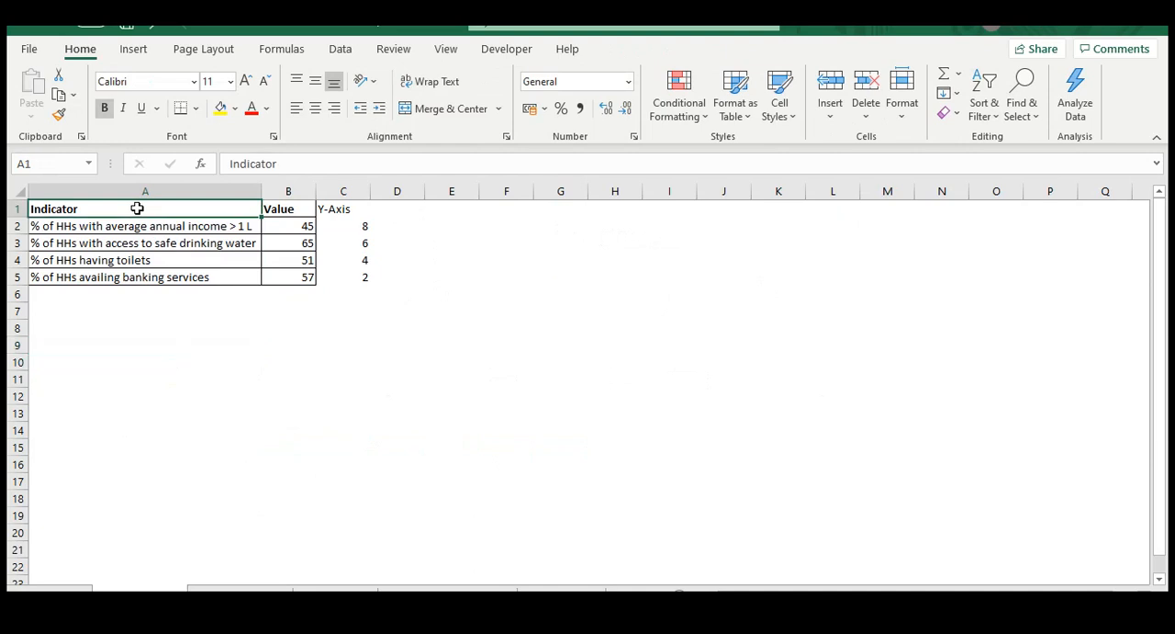
pyautogui.press('Right')
pyautogui.press('Right')
pyautogui.press('Right')
pyautogui.press('Left')
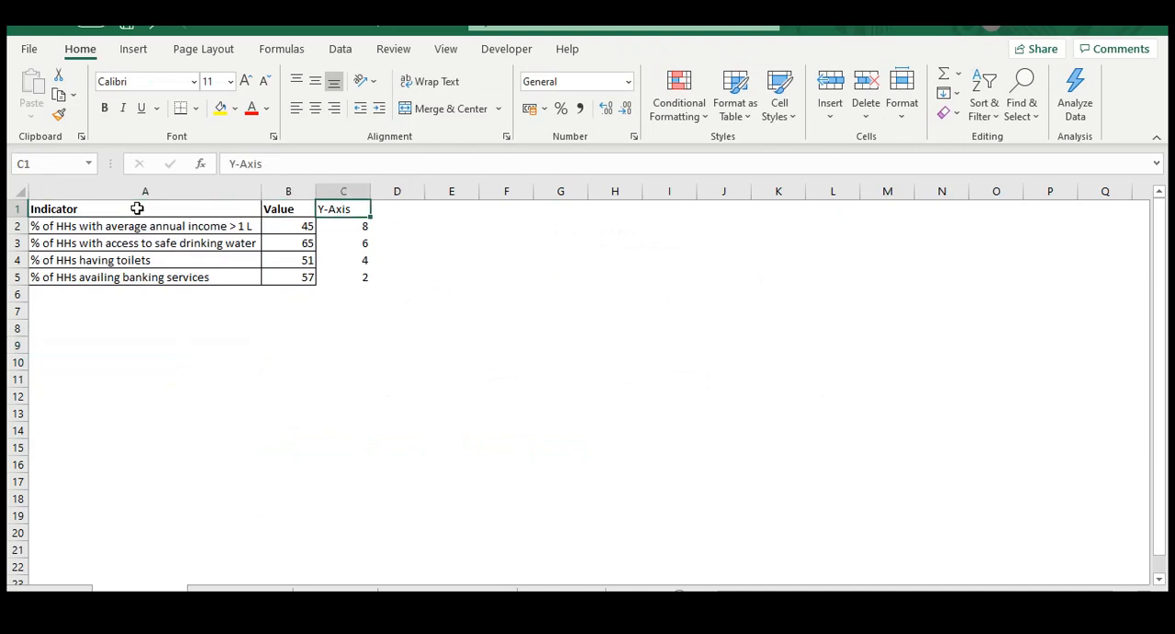
pyautogui.hotkey('shift', 'Down')
pyautogui.hotkey('shift', 'Down')
pyautogui.hotkey('shift', 'Down')
pyautogui.hotkey('shift', 'Down')
pyautogui.press('Up')
pyautogui.press('Down')
pyautogui.hotkey('shift', 'Down')
pyautogui.hotkey('shift', 'Down')
pyautogui.hotkey('shift', 'Down')
pyautogui.hotkey('shift', 'Up')
pyautogui.hotkey('shift', 'Up')
pyautogui.hotkey('shift', 'Up')
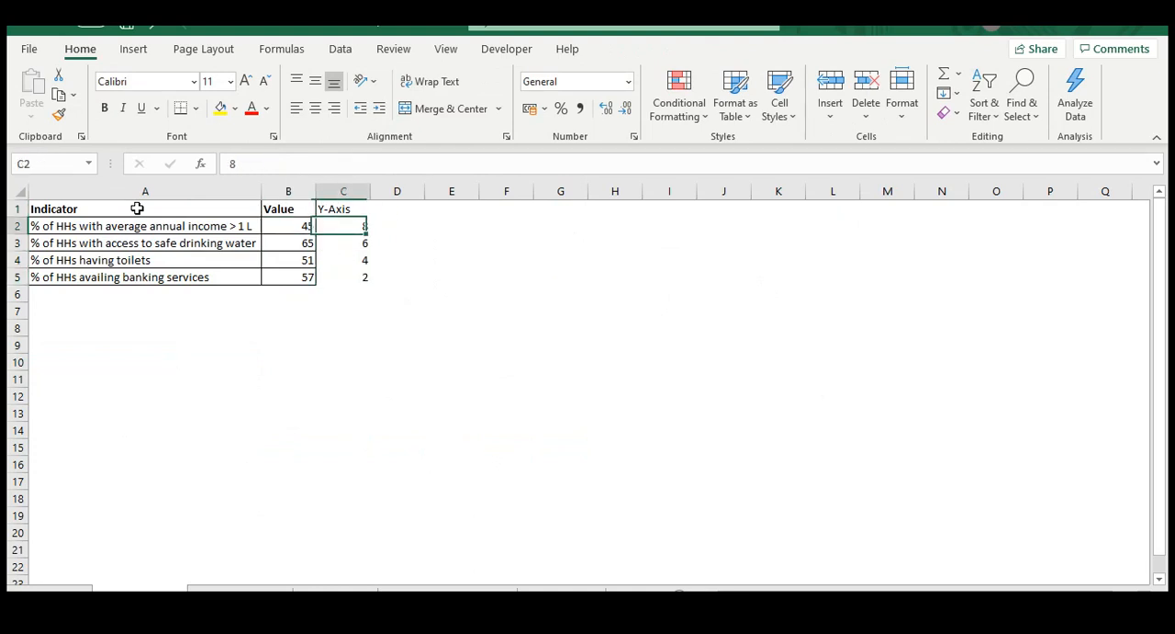
# Compare the last indicator's row with the Y-Axis values in the rows above it
pyautogui.click(426, 348)
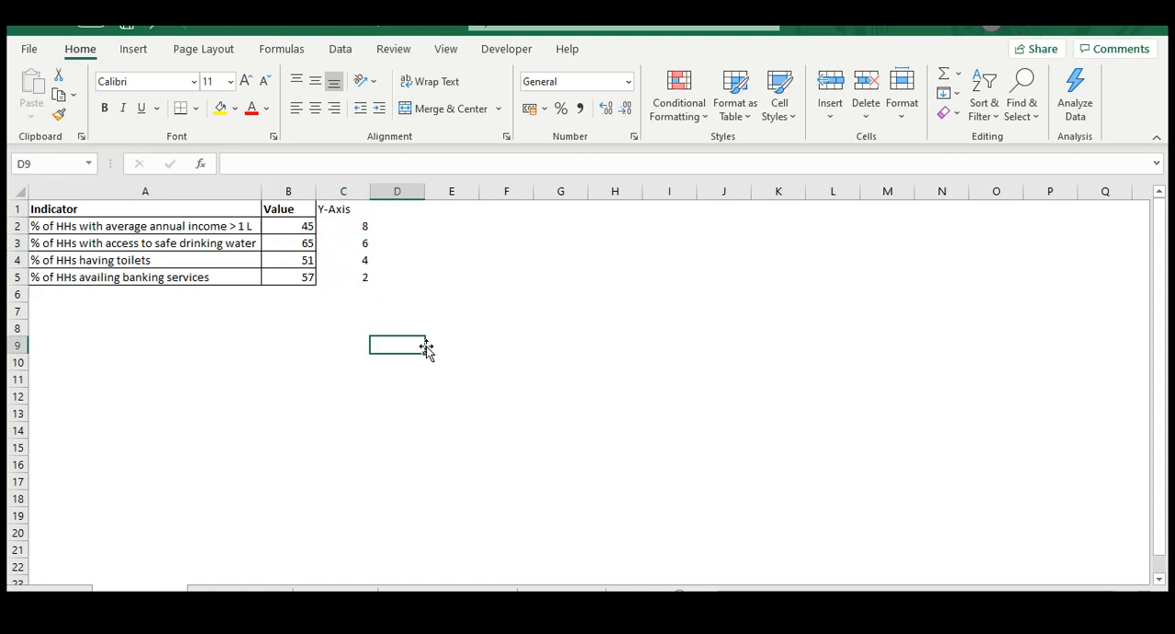
pyautogui.press('Left')
pyautogui.press('Up')
pyautogui.press('Up')
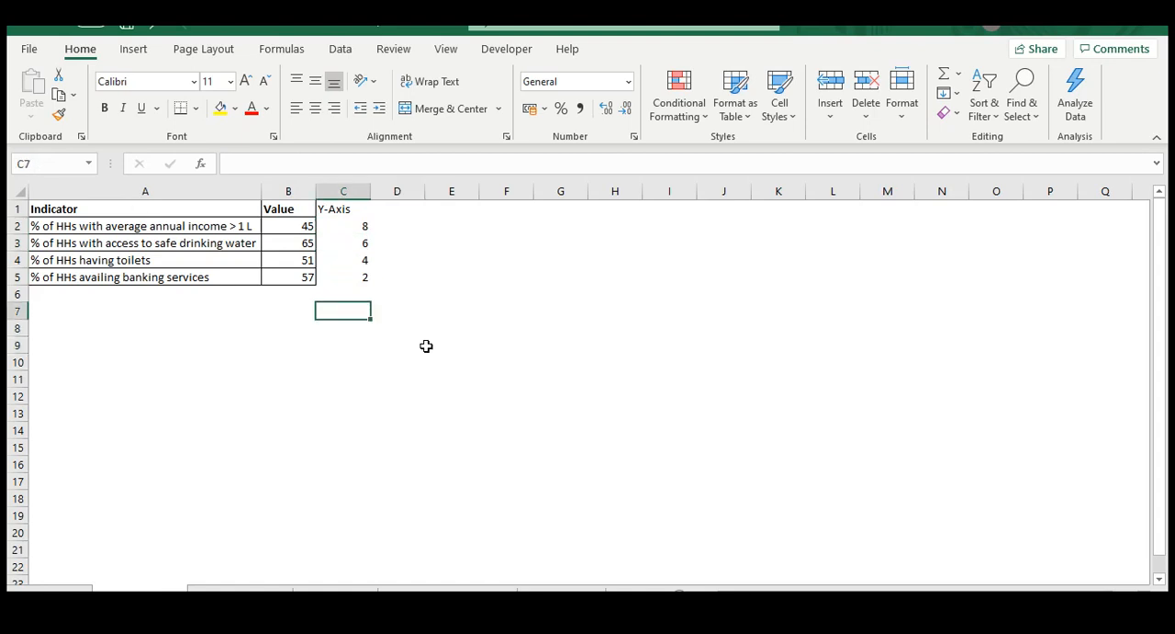
pyautogui.click(228, 273)
pyautogui.press('Right')
pyautogui.press('Right')
pyautogui.press('Up')
pyautogui.press('Down')
pyautogui.press('Up')
pyautogui.press('Up')
pyautogui.press('Up')
pyautogui.click(339, 351)
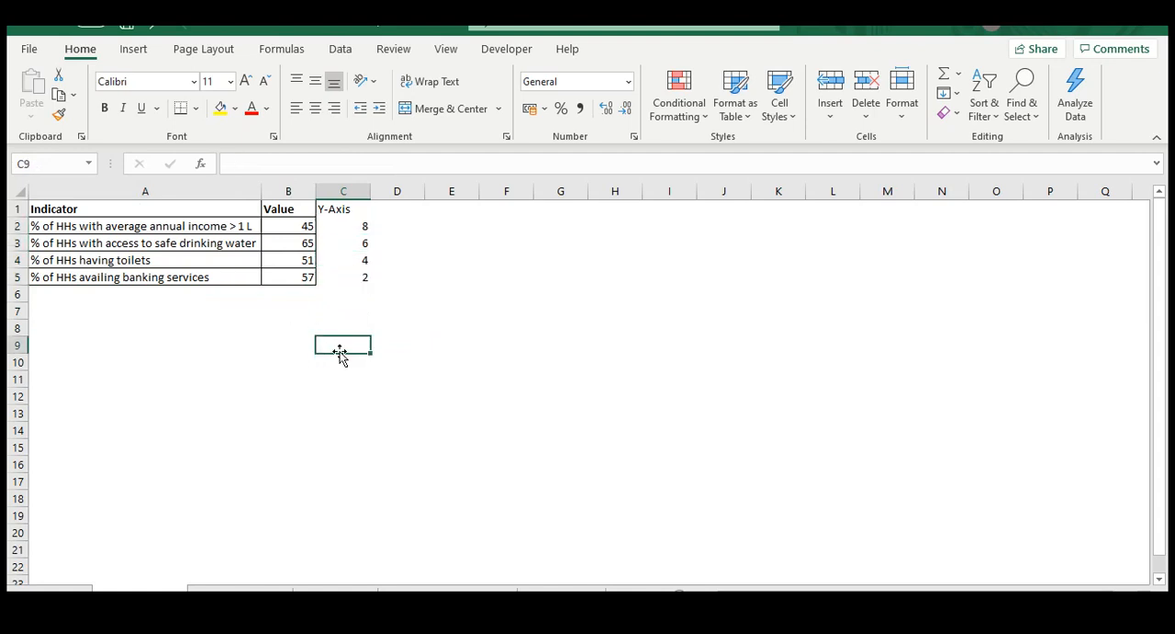
pyautogui.click(332, 226)
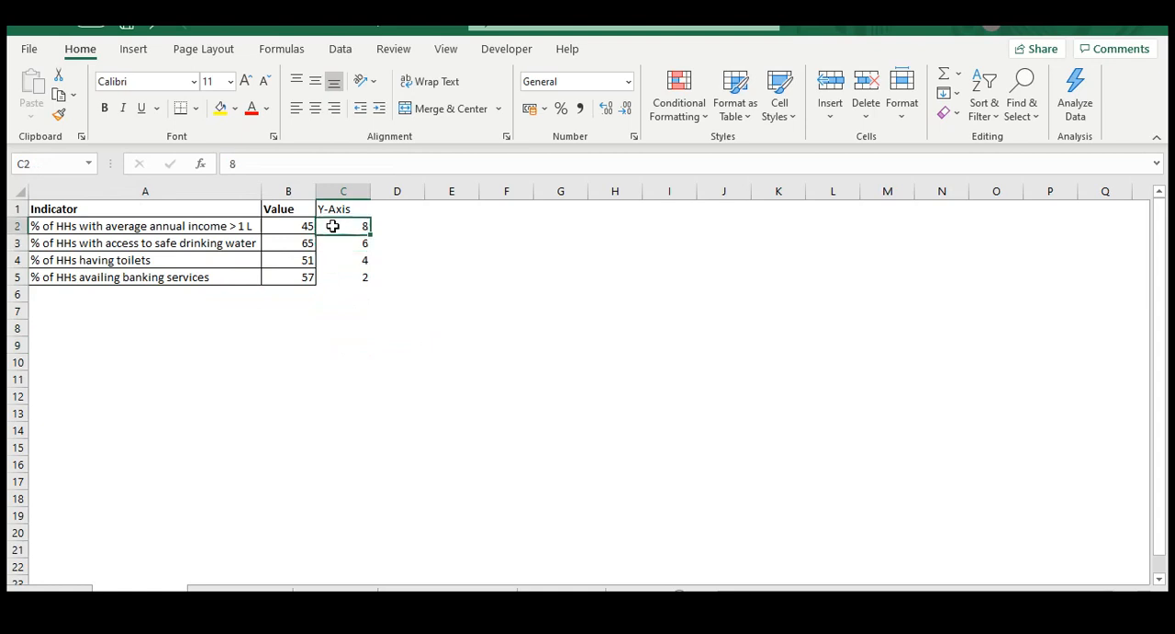
pyautogui.click(377, 331)
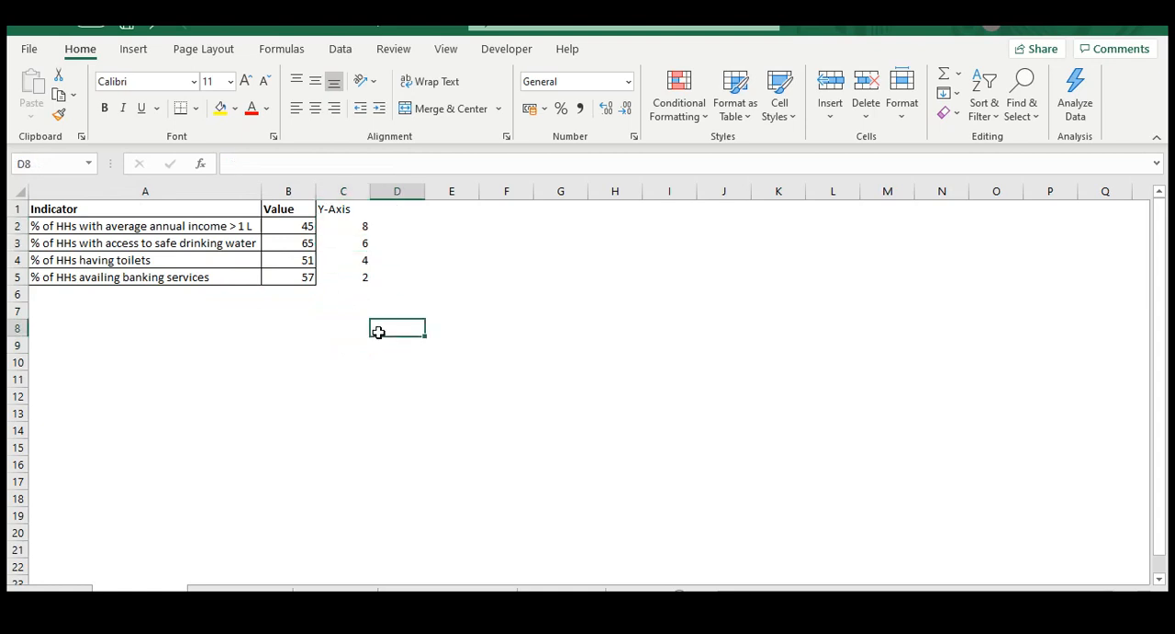
pyautogui.click(163, 279)
pyautogui.press('Right')
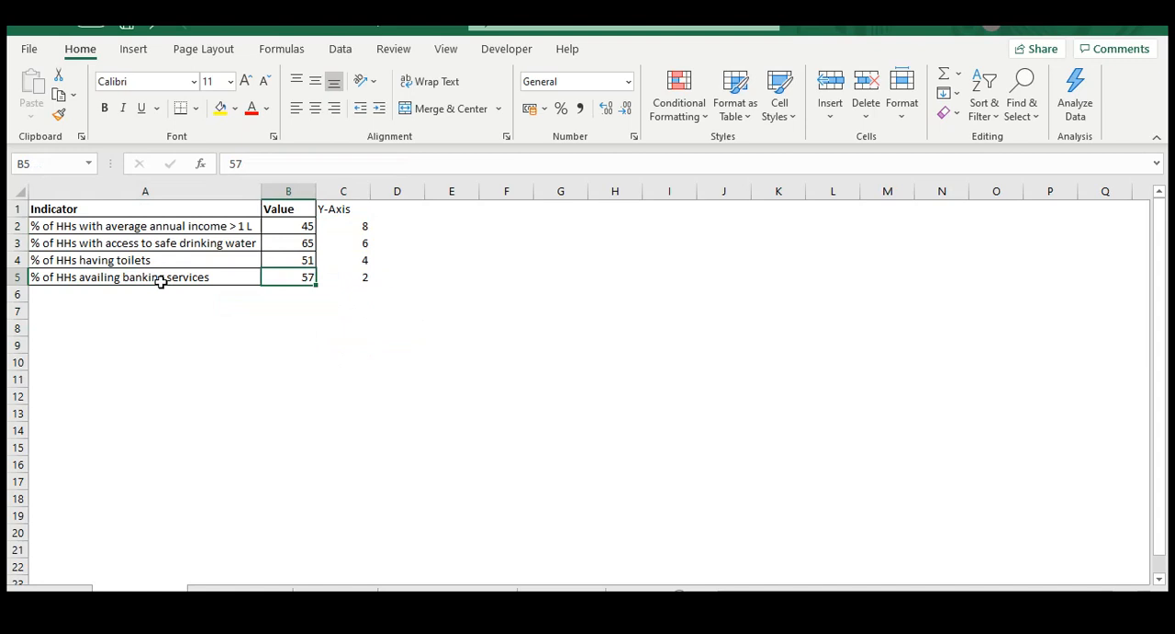
pyautogui.press('Right')
# Examine each indicator's Y-Axis value row by row, from banking services up to average annual income, and review the range A2:C5
pyautogui.click(162, 283)
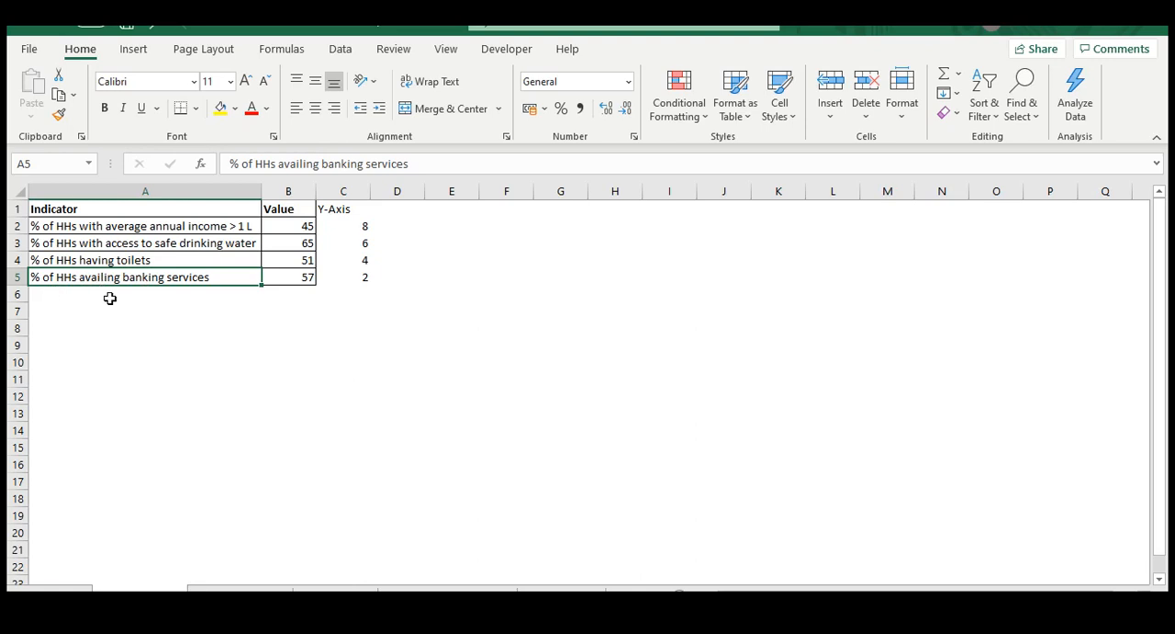
pyautogui.press('Right')
pyautogui.press('Right')
pyautogui.press('Right')
pyautogui.press('Left')
pyautogui.press('Up')
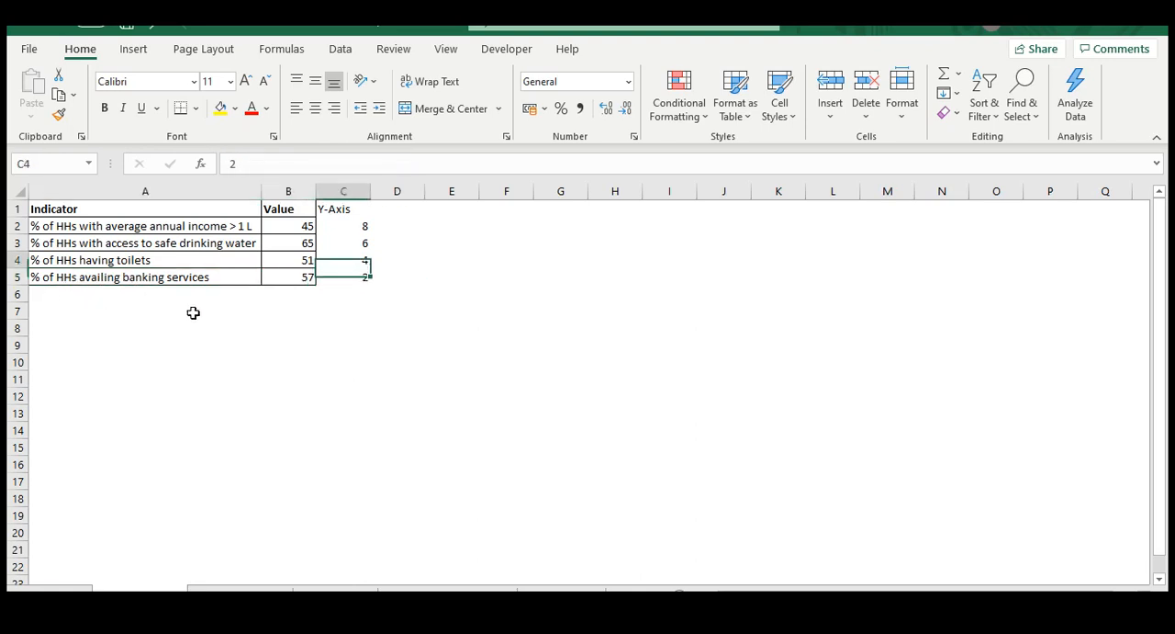
pyautogui.press('Left')
pyautogui.press('Left')
pyautogui.press('Right')
pyautogui.press('Right')
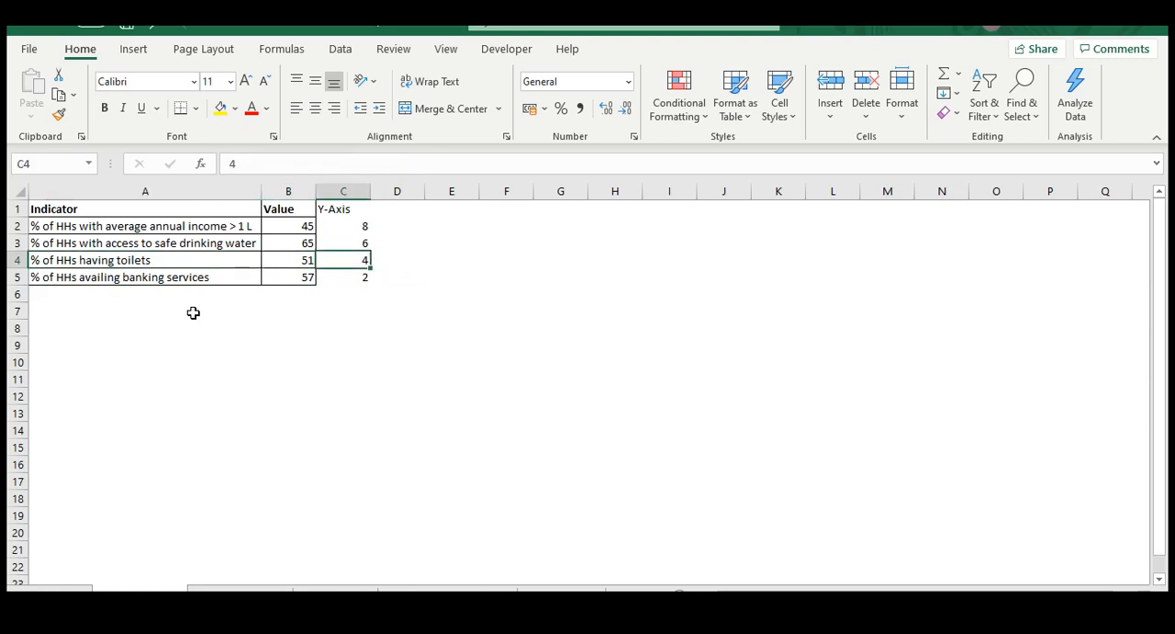
pyautogui.press('Left')
pyautogui.press('Right')
pyautogui.press('Up')
pyautogui.press('Left')
pyautogui.press('Left')
pyautogui.press('Right')
pyautogui.press('Right')
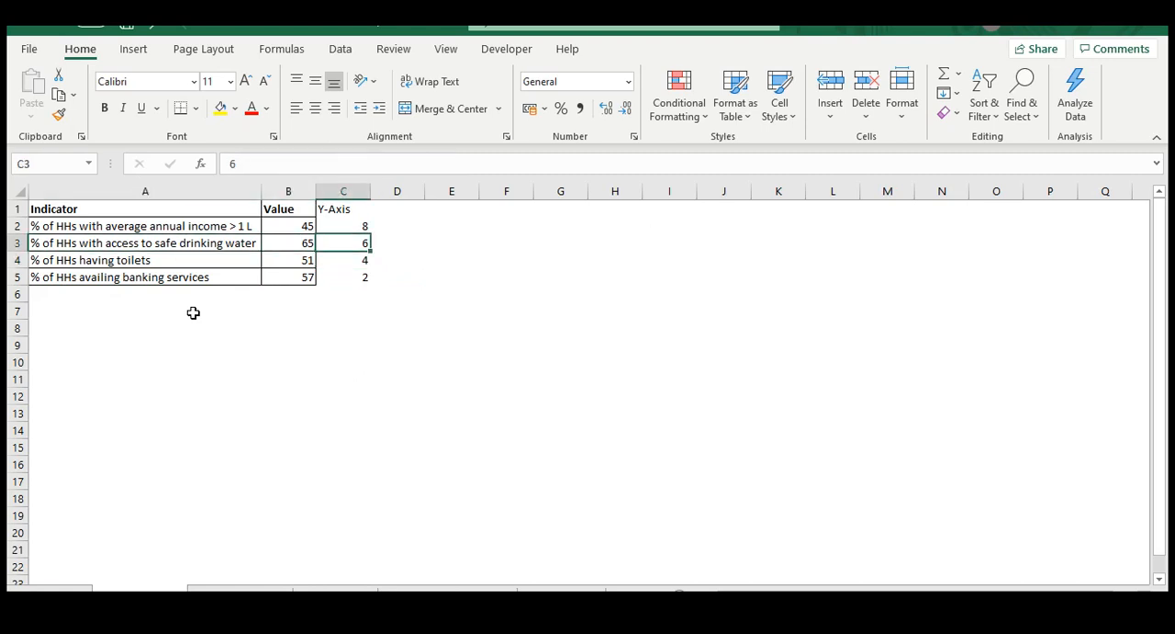
pyautogui.press('Up')
pyautogui.press('Left')
pyautogui.press('Left')
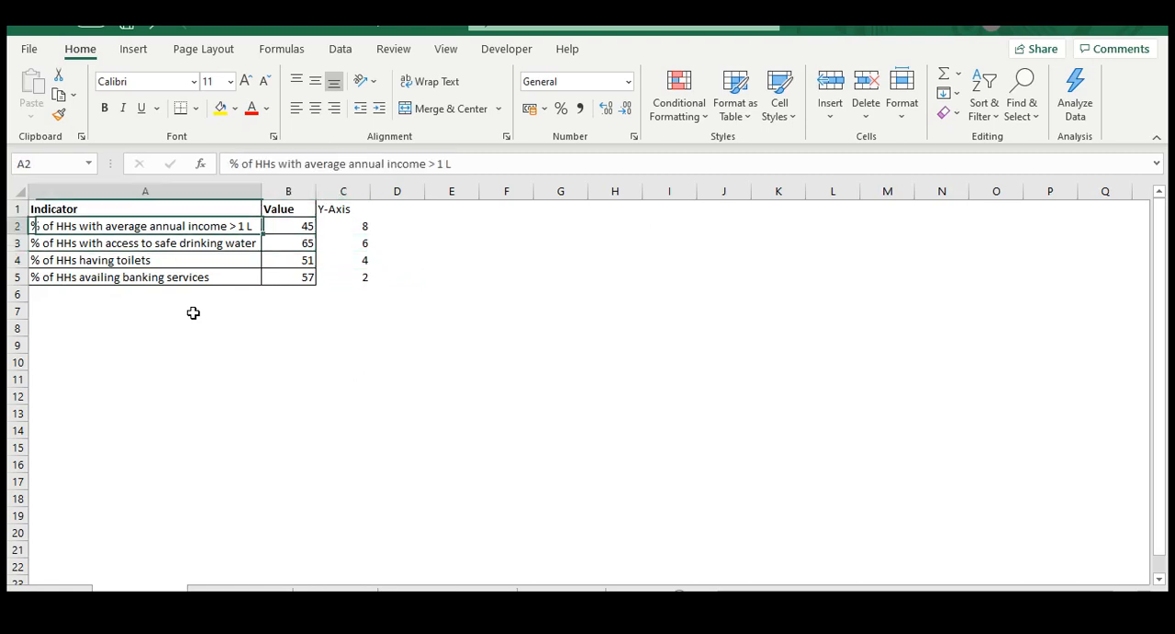
pyautogui.press('Right')
pyautogui.press('Right')
pyautogui.press('Left')
pyautogui.press('Right')
pyautogui.press('Down')
pyautogui.press('Up')
pyautogui.press('Left')
pyautogui.press('Right')
pyautogui.hotkey('shift', 'Down')
pyautogui.hotkey('shift', 'Down')
pyautogui.hotkey('shift', 'Down')
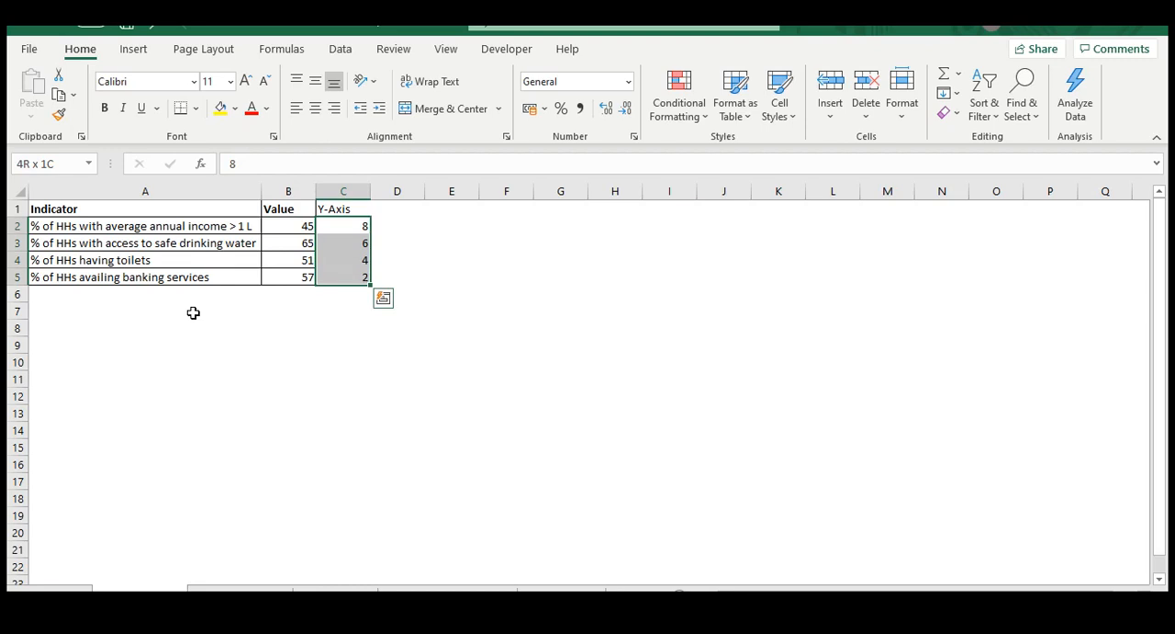
pyautogui.hotkey('shift', 'Left')
pyautogui.hotkey('shift', 'Left')
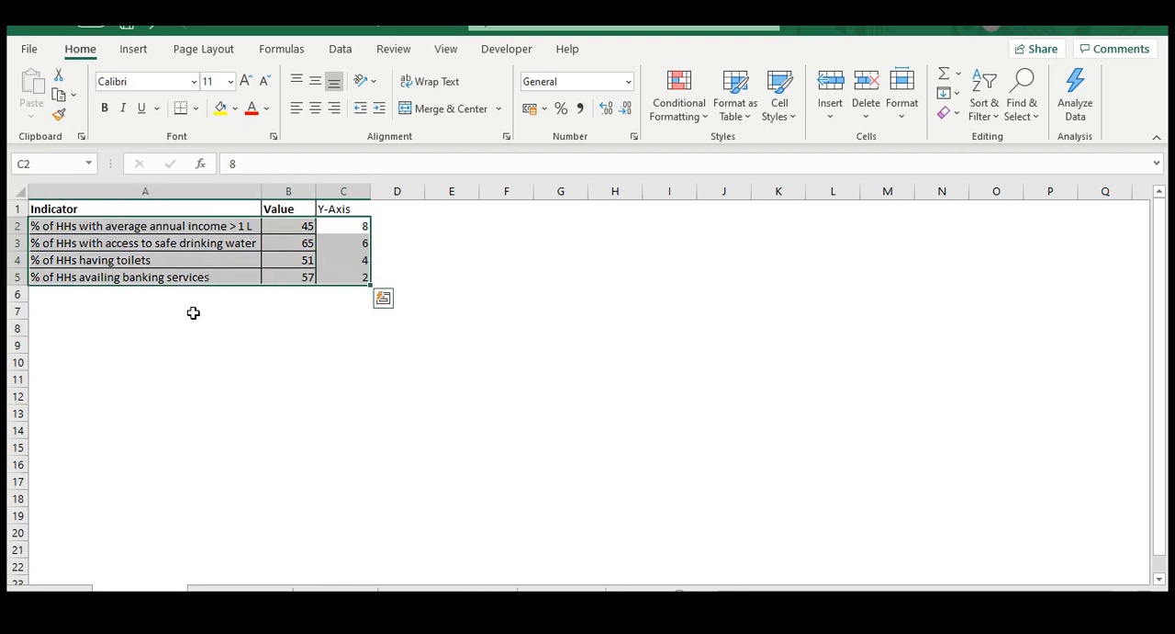
# Insert a blank markers-only scatter chart with an empty cell below the data table selected
pyautogui.click(193, 312)
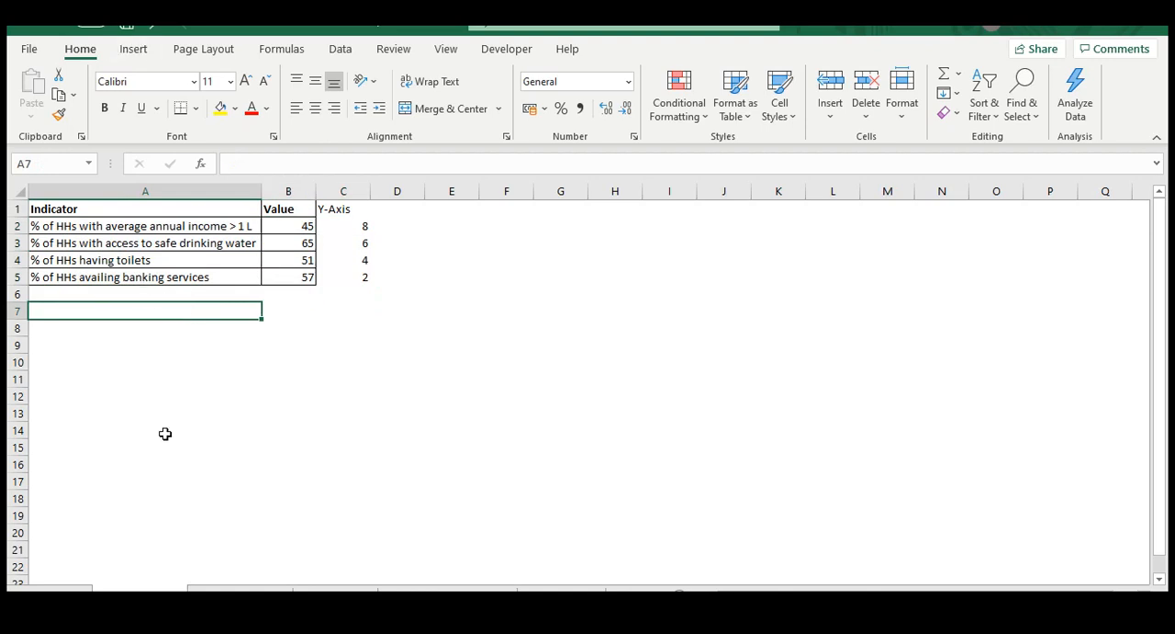
pyautogui.click(133, 53)
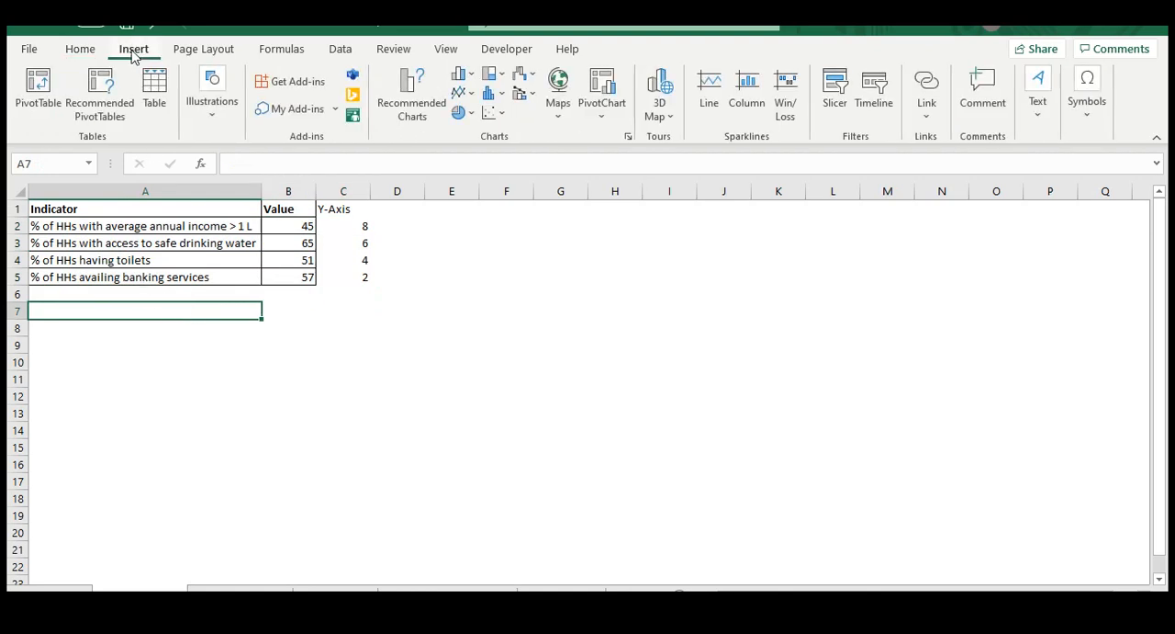
pyautogui.click(496, 115)
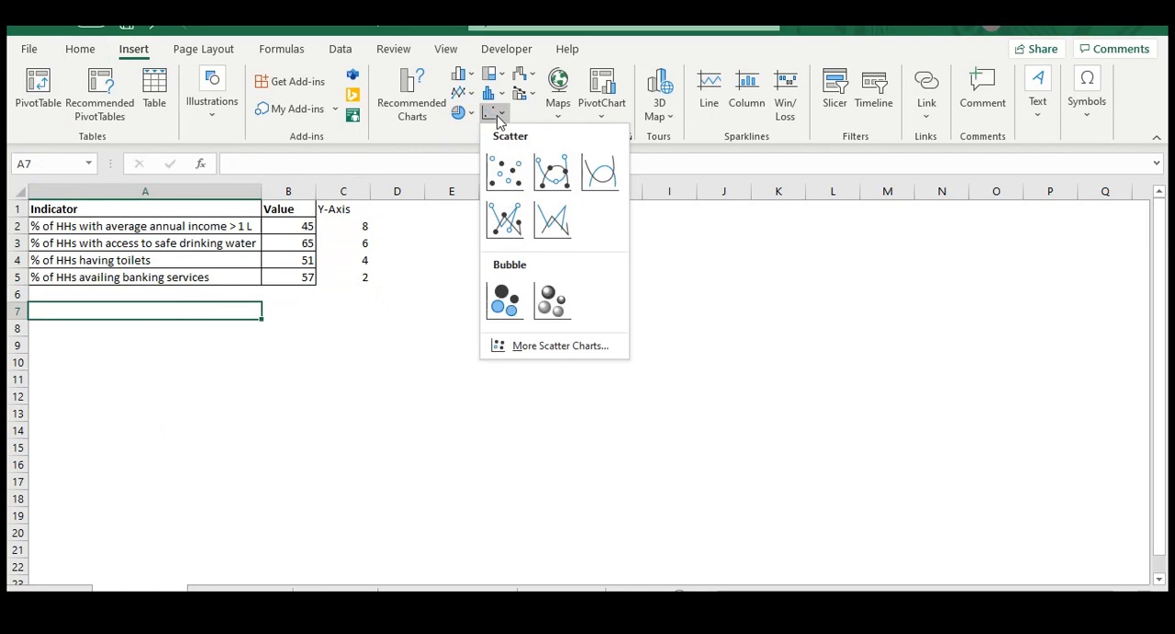
pyautogui.click(507, 172)
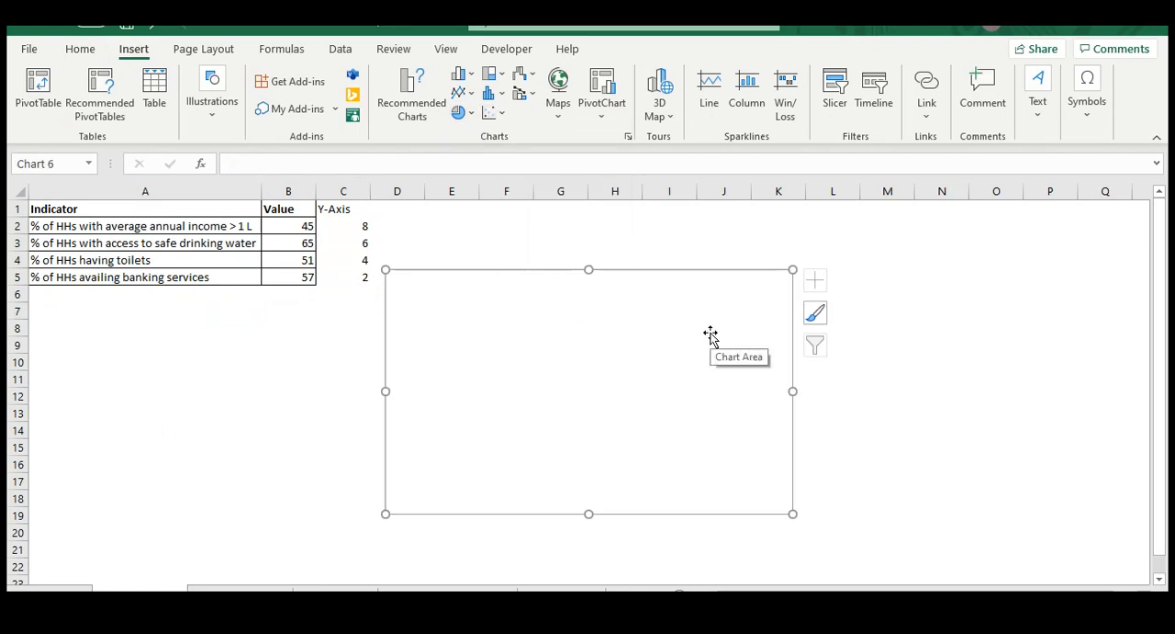
# Add a data series named "Horizontal bar graph" to the blank scatter chart
pyautogui.rightClick(567, 372)
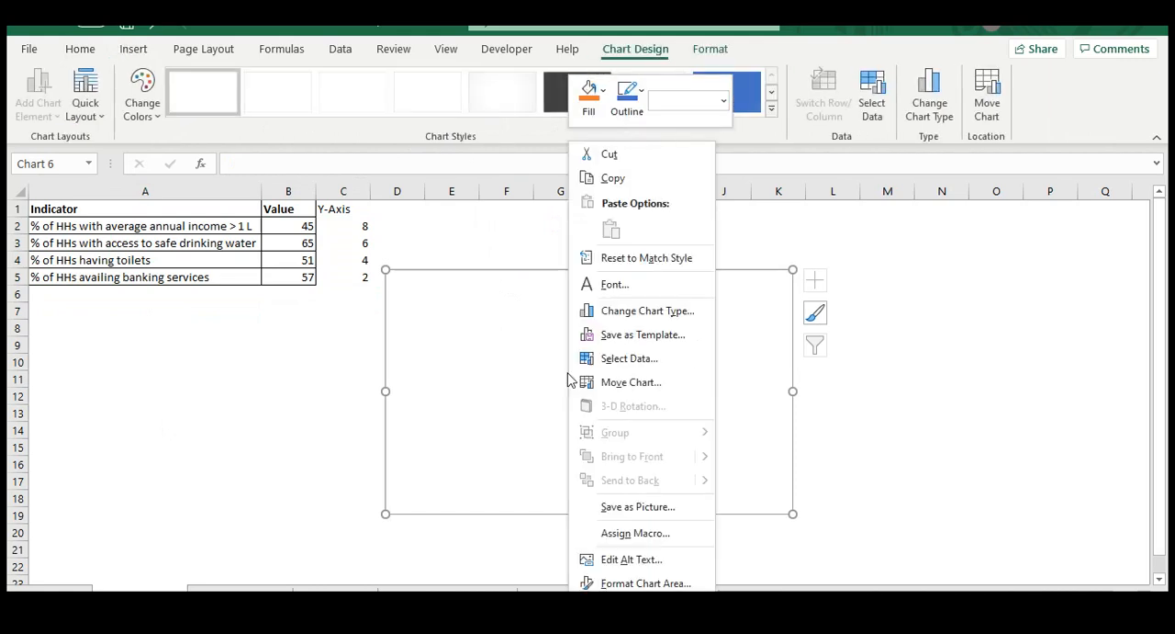
pyautogui.click(623, 359)
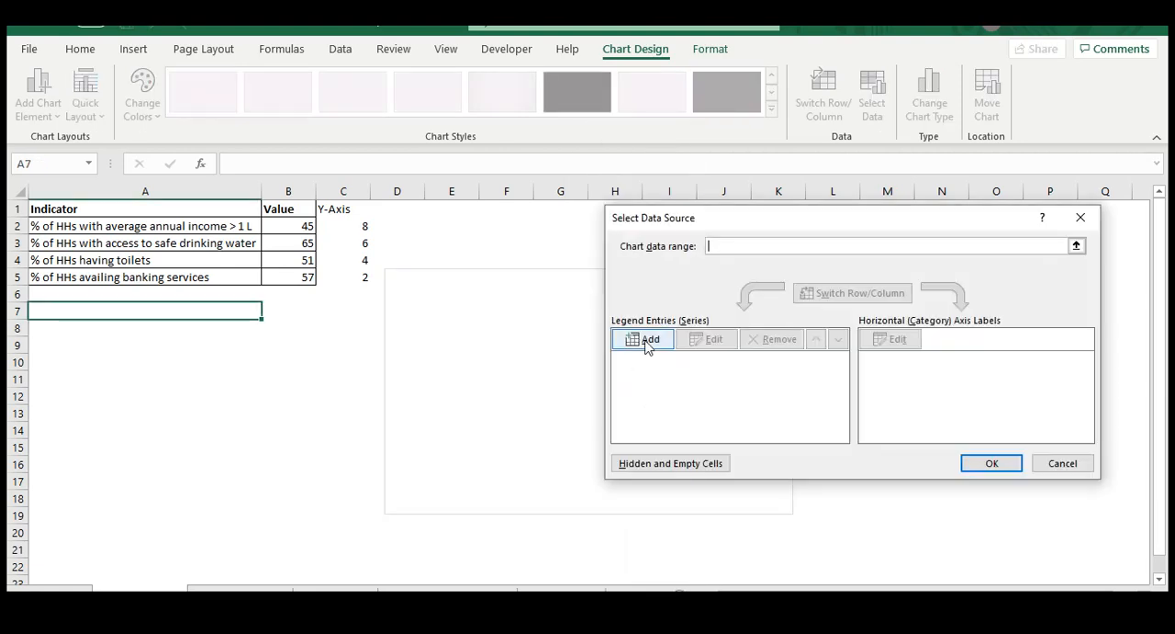
pyautogui.click(647, 346)
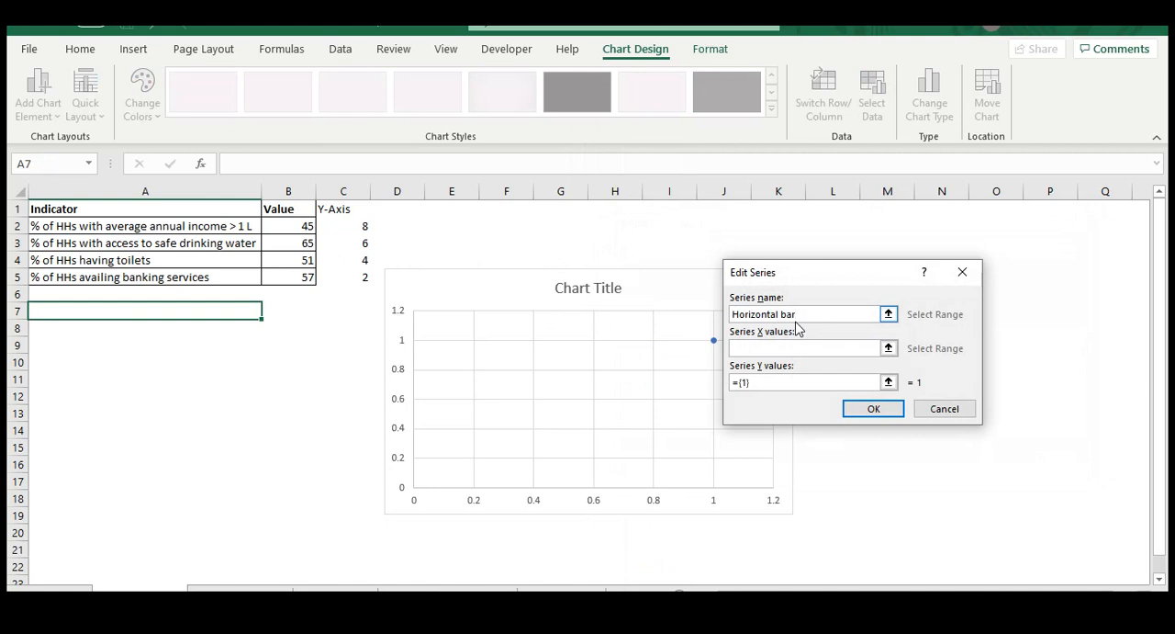
pyautogui.write('h')
# Set the series X values to B2:B5 and Y values to C2:C5, and move the chart slightly away from the table
pyautogui.click(769, 349)
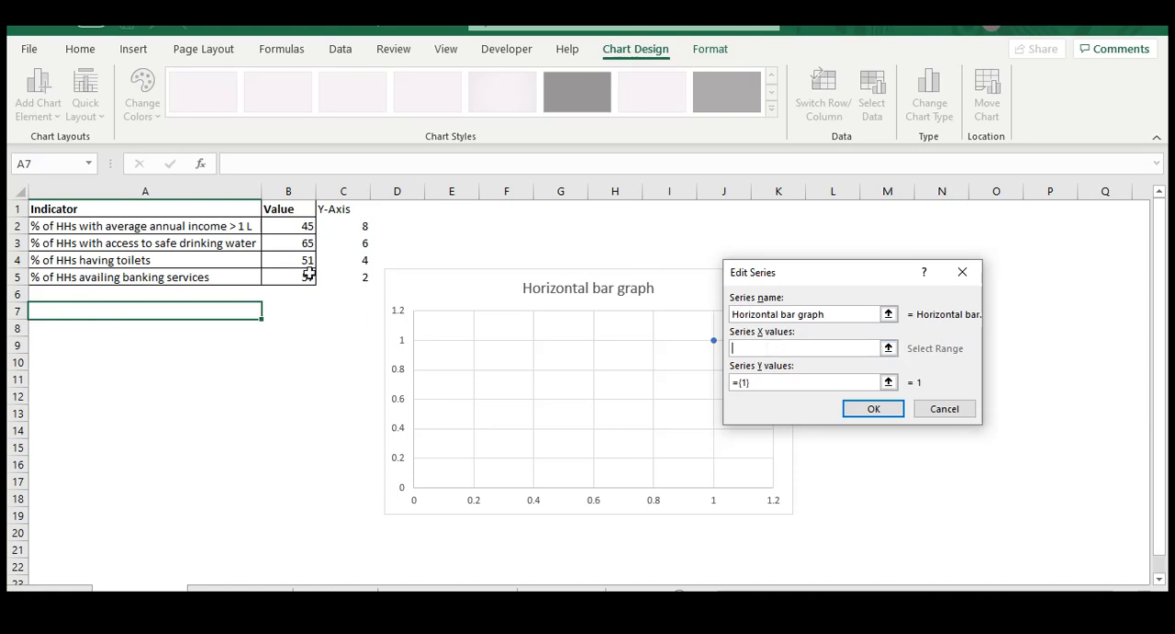
pyautogui.moveTo(283, 224); pyautogui.dragTo(291, 277)
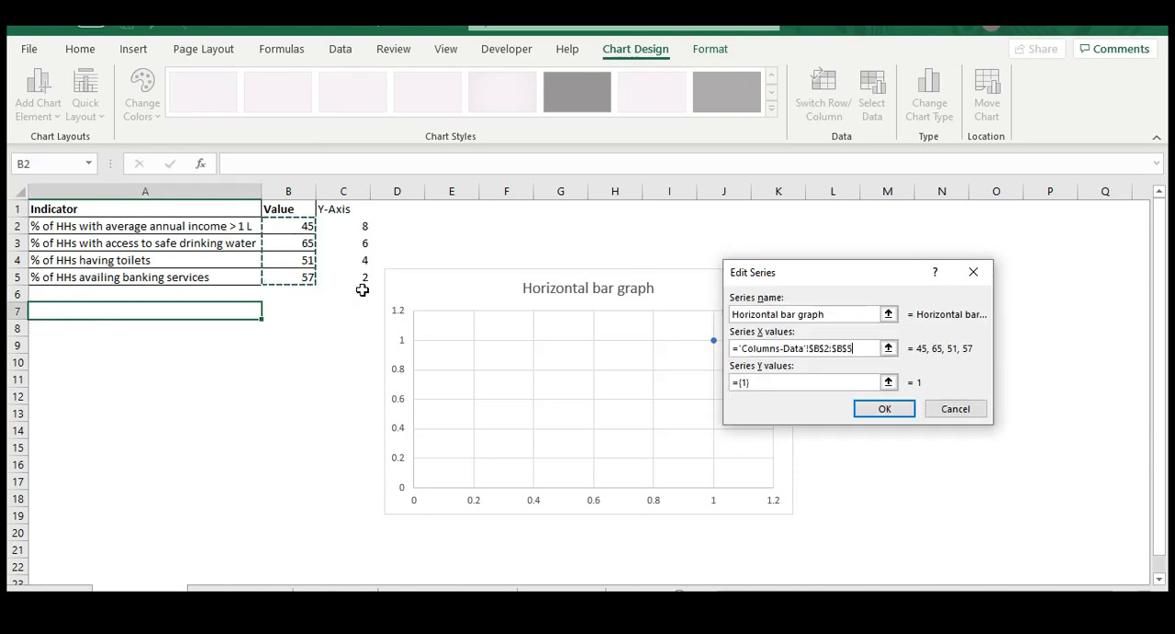
pyautogui.click(769, 384)
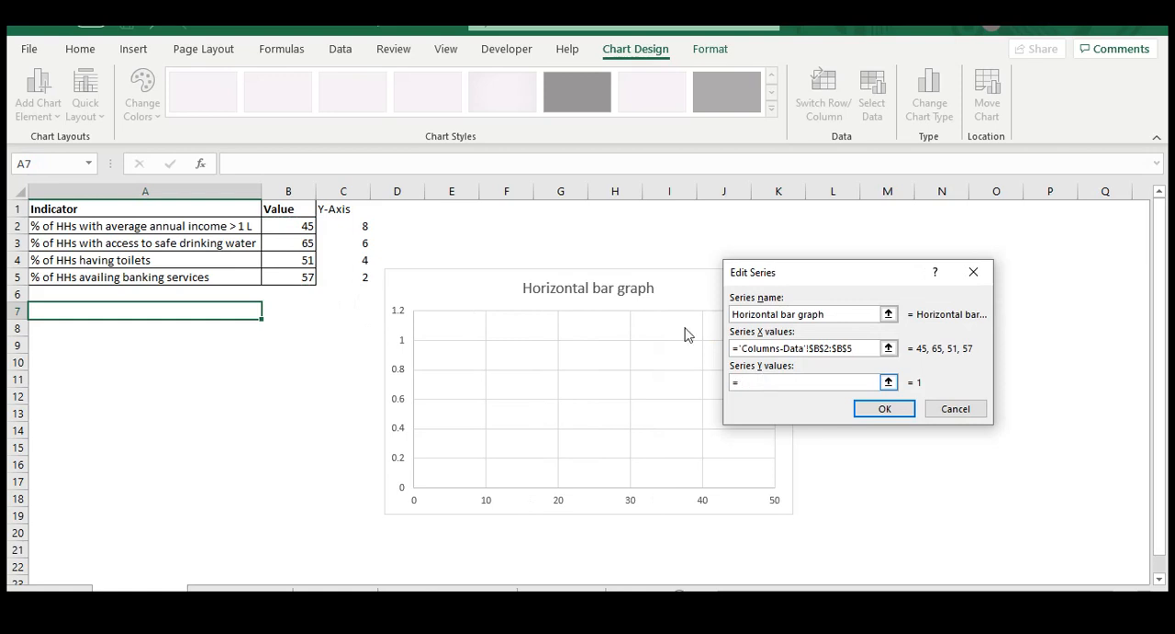
pyautogui.moveTo(344, 223); pyautogui.dragTo(354, 278)
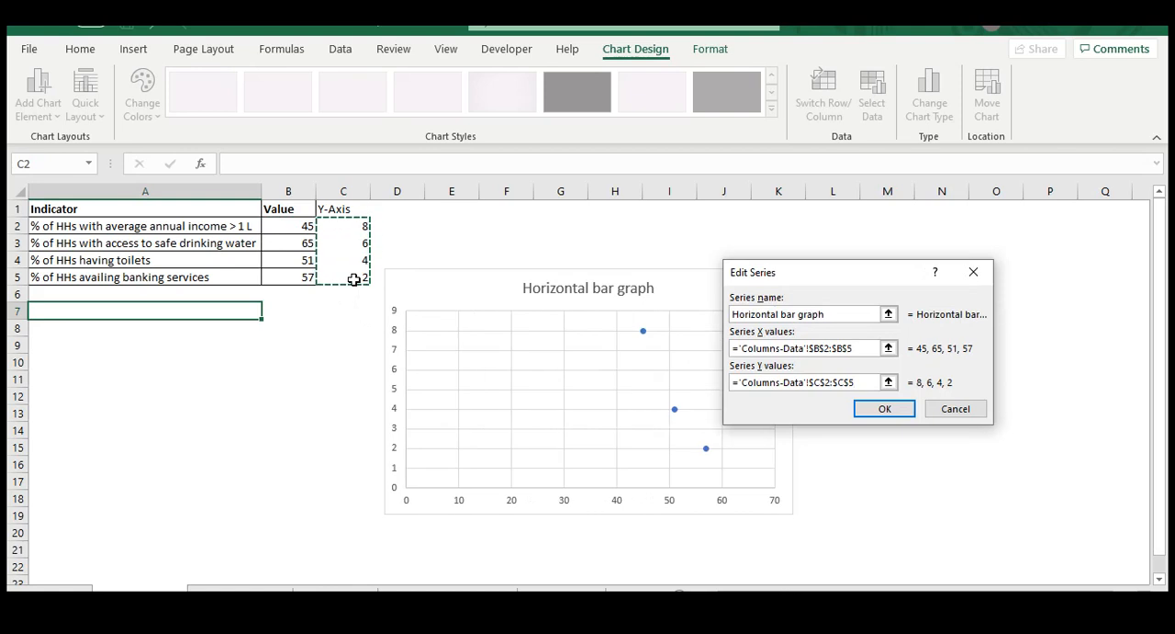
pyautogui.click(879, 410)
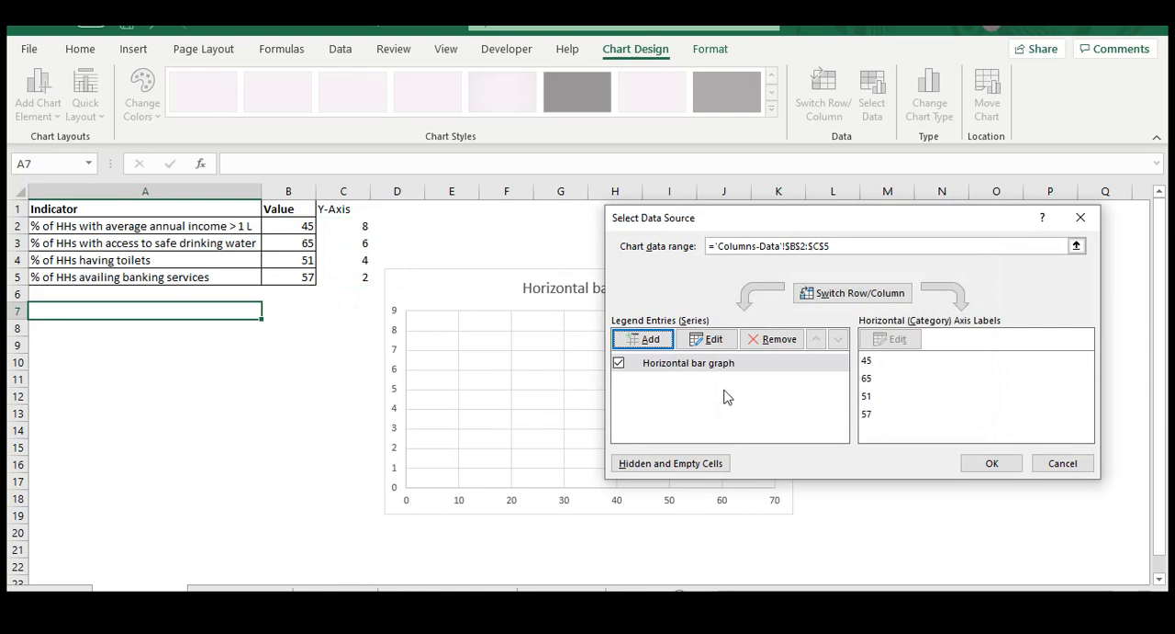
pyautogui.click(976, 464)
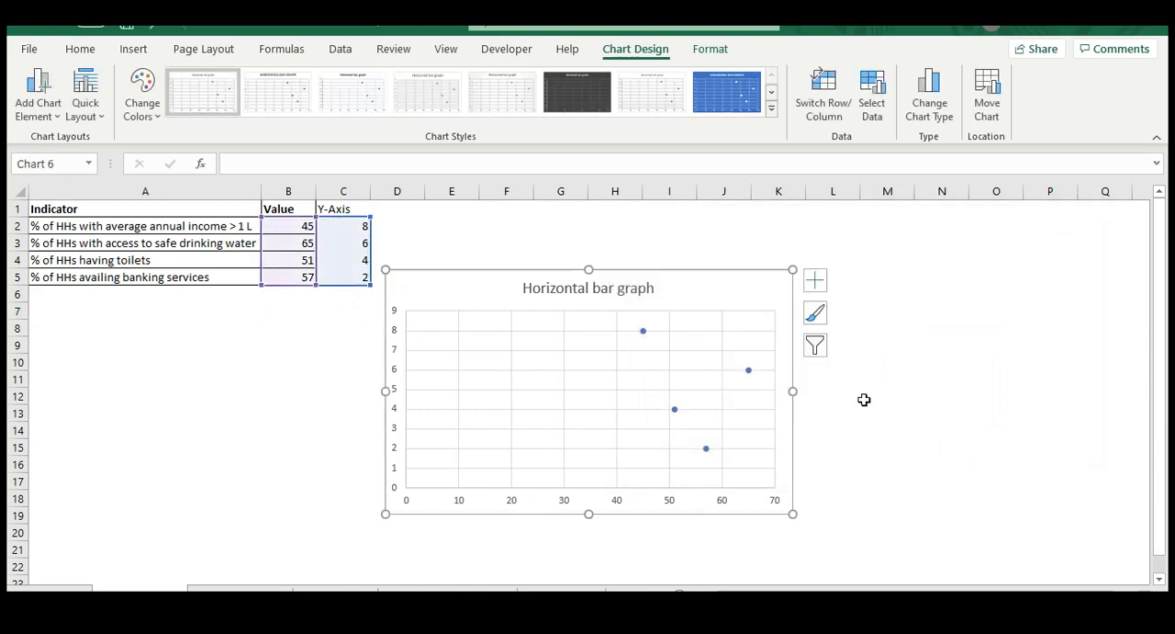
pyautogui.moveTo(686, 272); pyautogui.dragTo(711, 255)
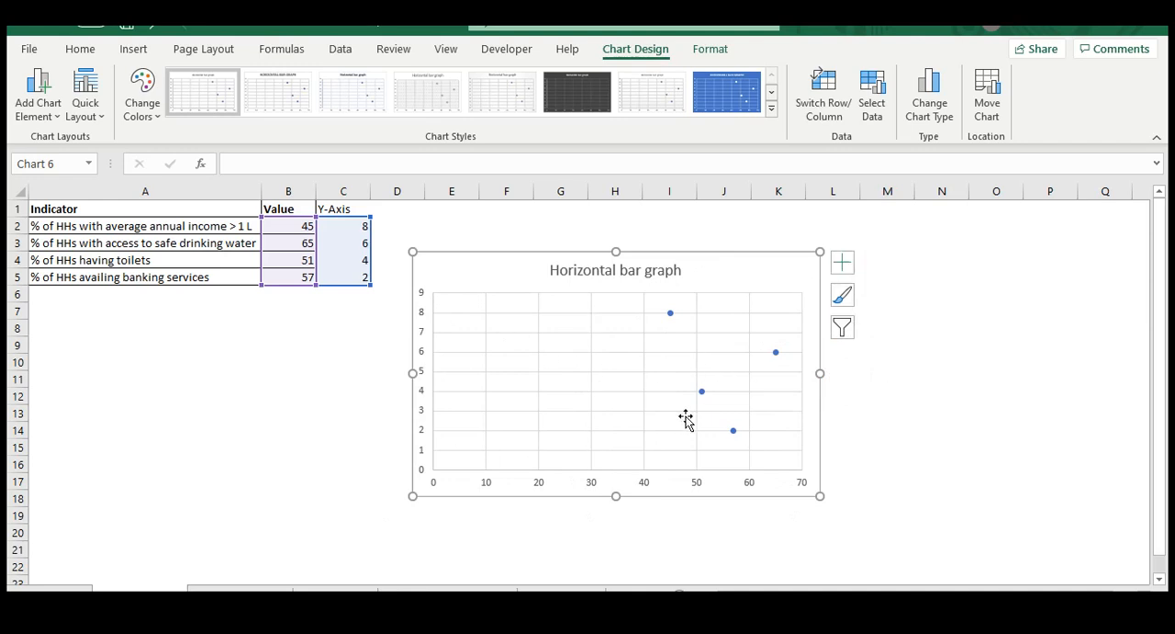
# Add error bars to the chart and delete the vertical ones, keeping only the horizontal error bars
pyautogui.click(843, 265)
pyautogui.click(885, 352)
pyautogui.click(885, 352)
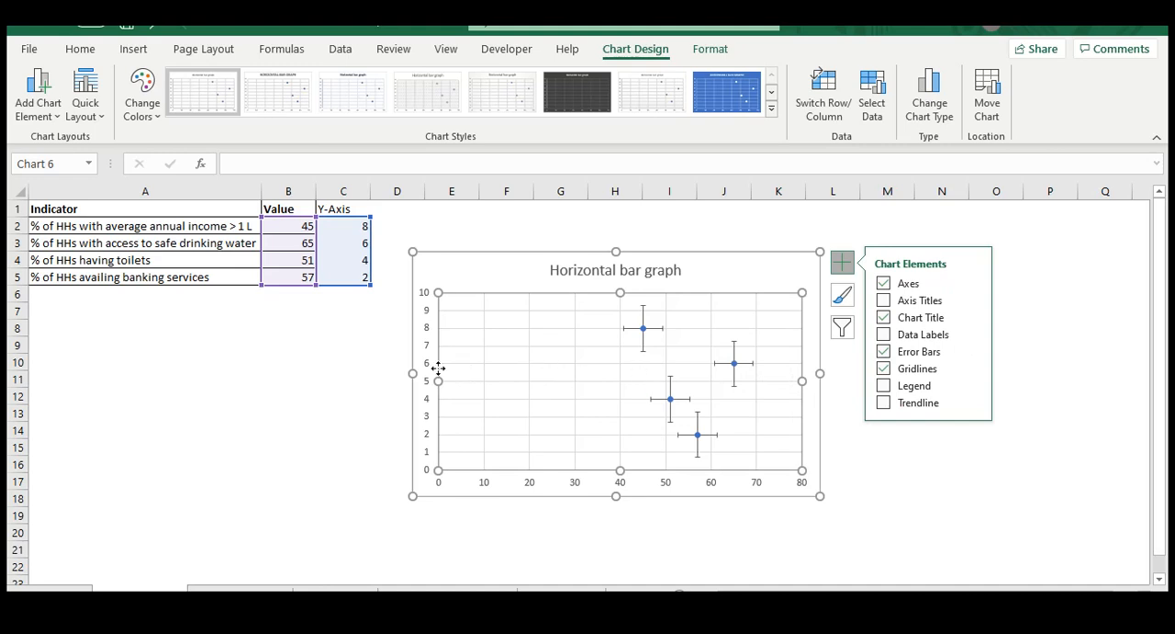
pyautogui.click(749, 366)
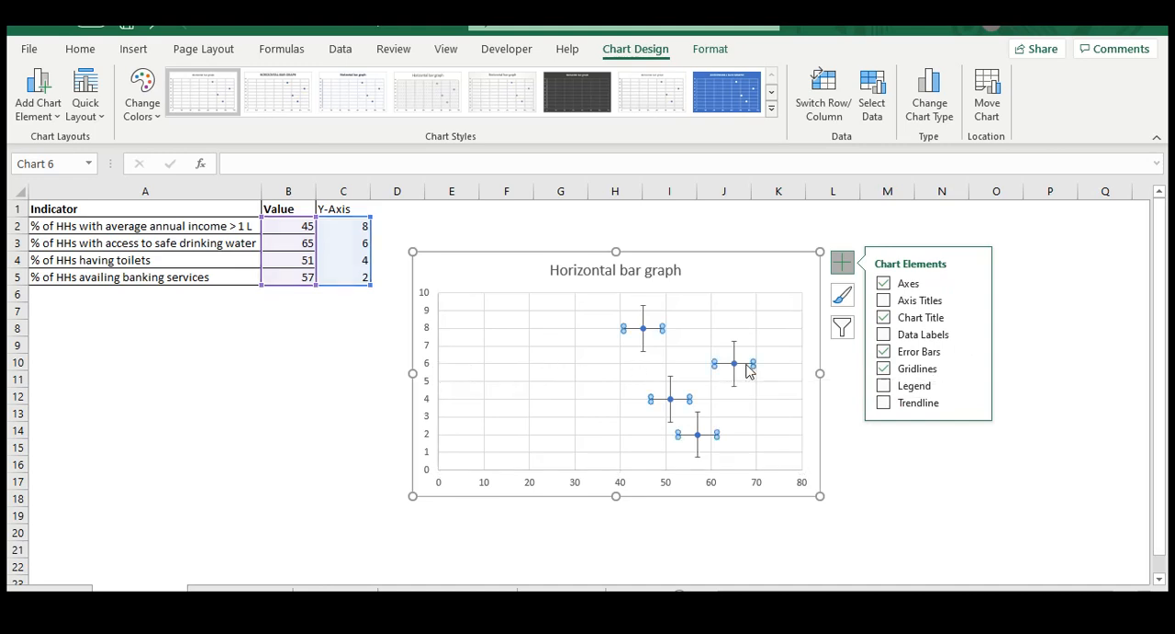
pyautogui.click(733, 377)
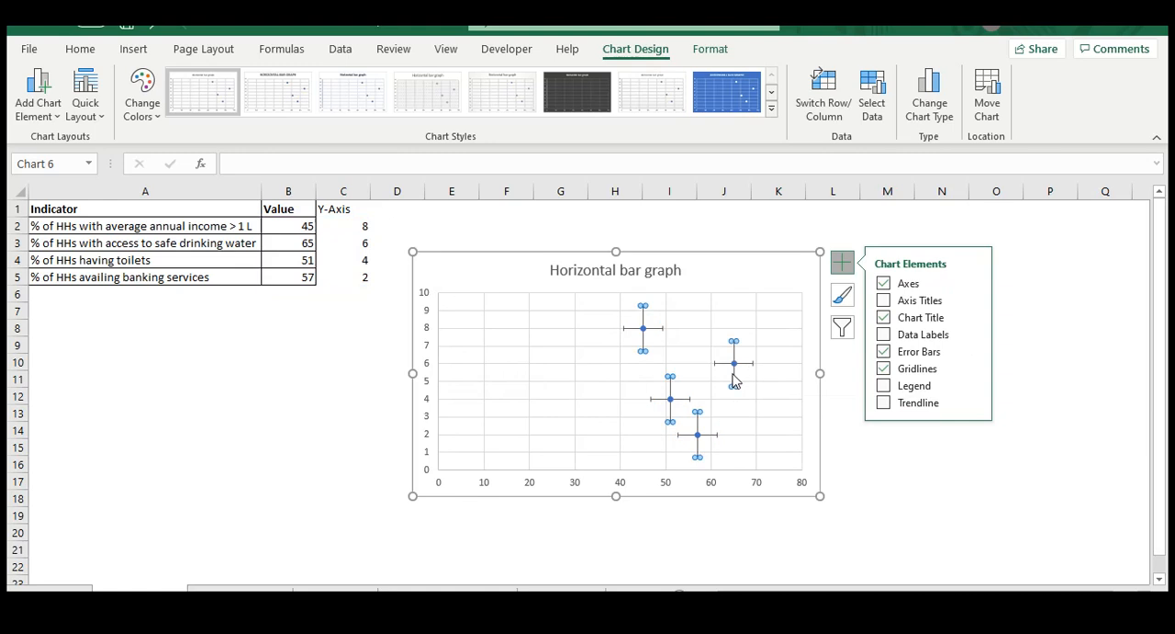
pyautogui.press('Delete')
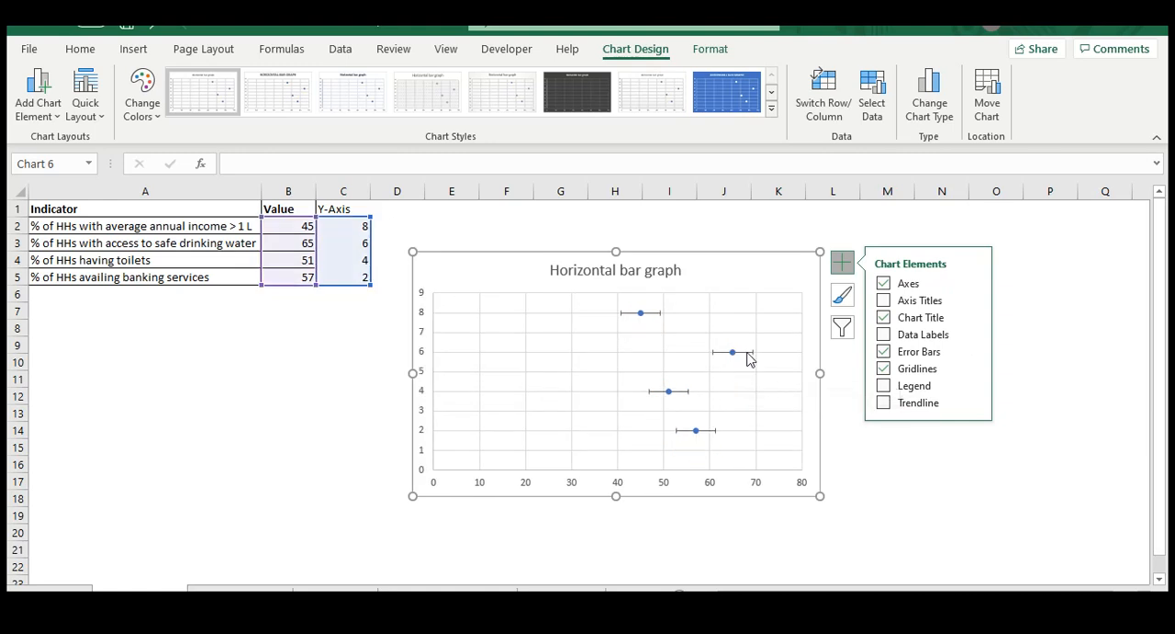
# Set the direction of the horizontal error bars to Minus
pyautogui.click(749, 358)
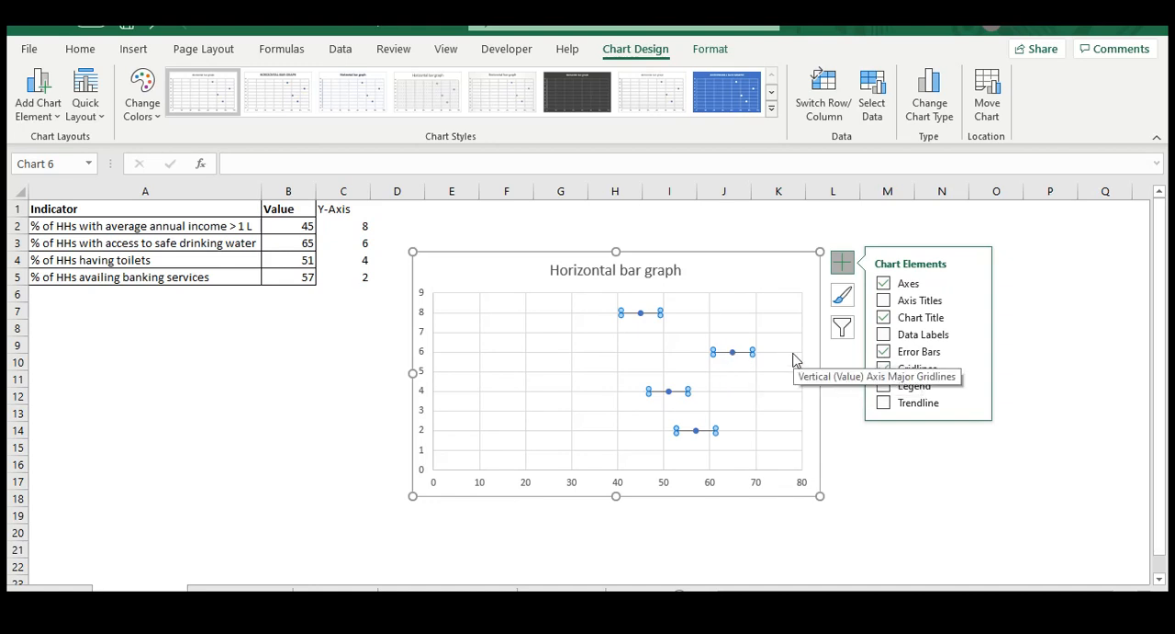
pyautogui.click(977, 354)
pyautogui.click(1058, 423)
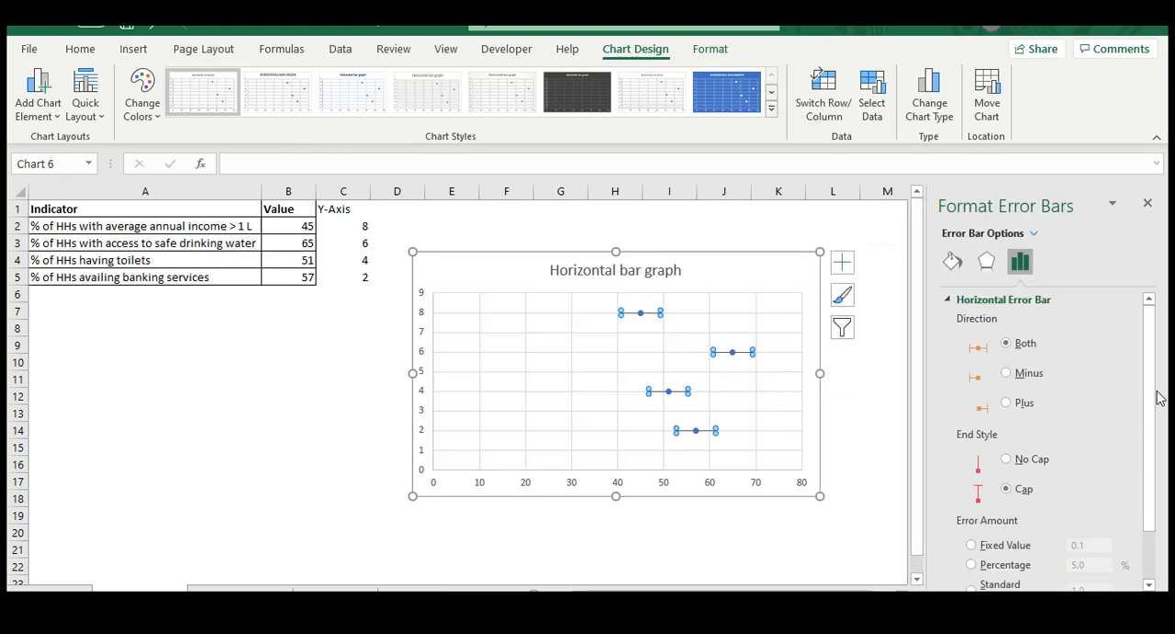
pyautogui.click(1021, 380)
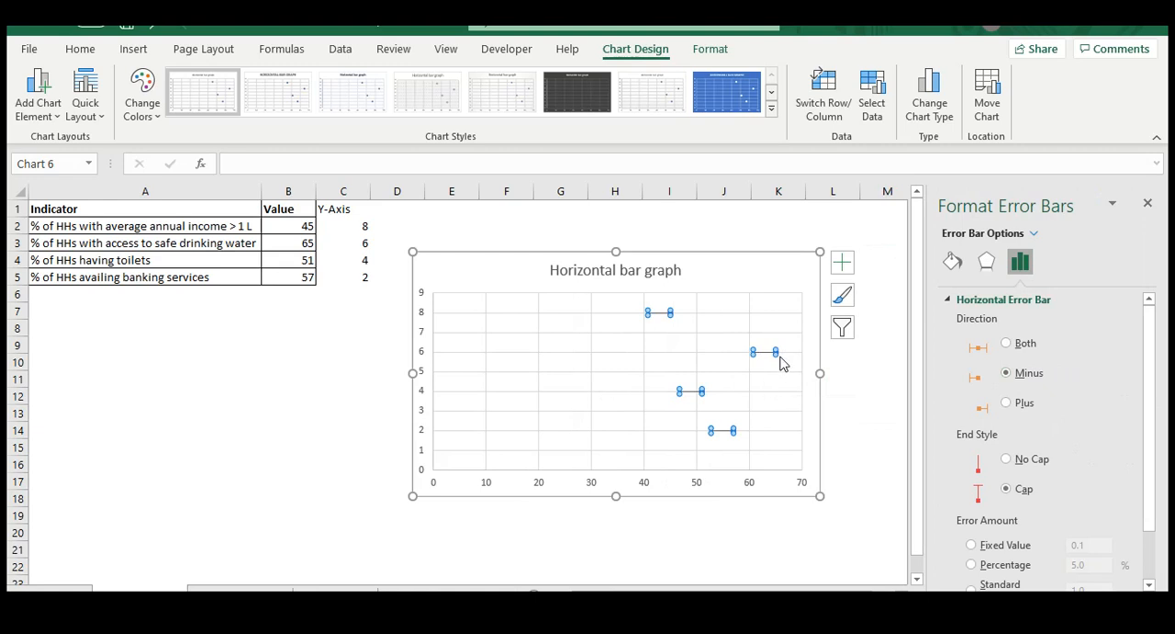
pyautogui.click(1030, 461)
# Give the horizontal error bars a custom error amount with B2:B5 as the negative error value
pyautogui.scroll(-1, 1093, 493)
pyautogui.click(994, 576)
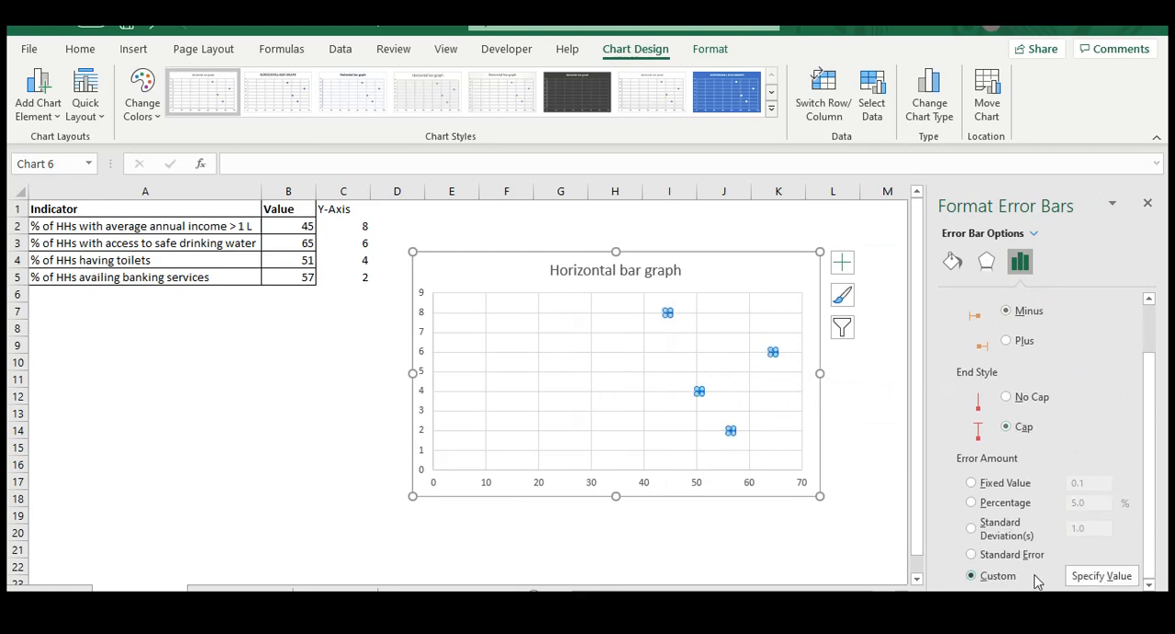
pyautogui.click(1097, 576)
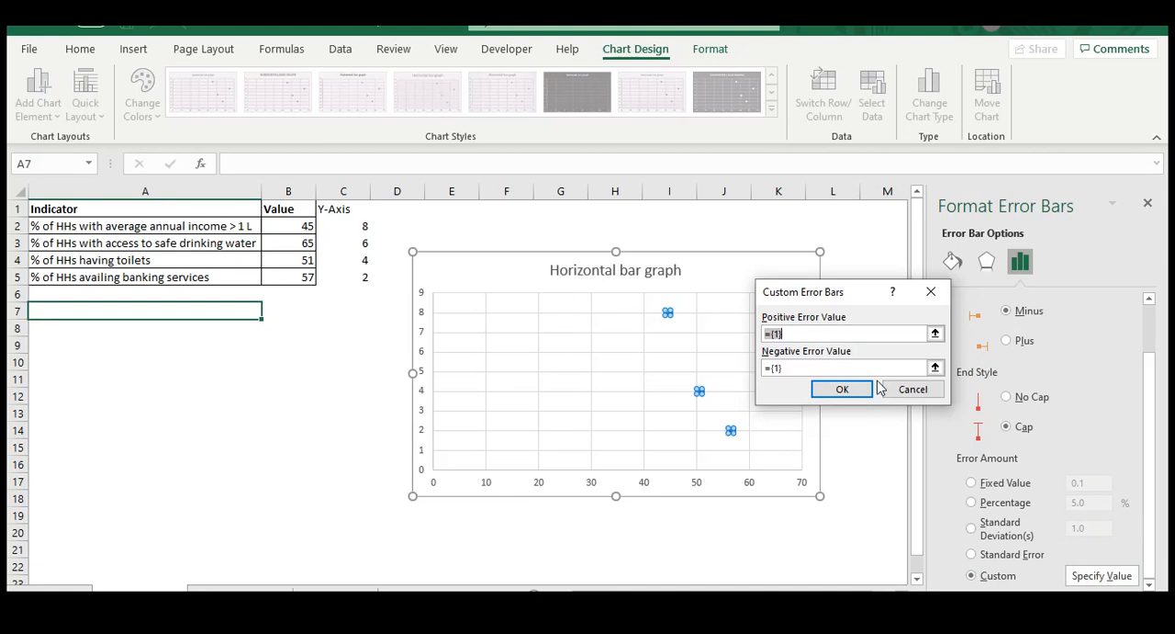
pyautogui.click(796, 368)
pyautogui.moveTo(282, 225); pyautogui.dragTo(292, 276)
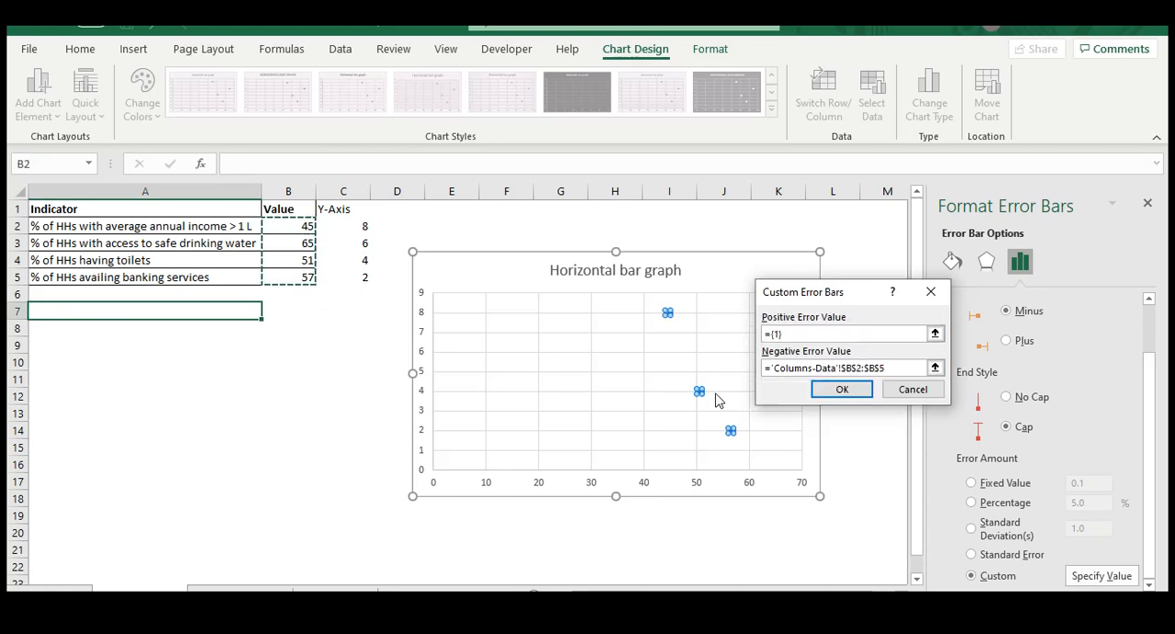
pyautogui.click(819, 391)
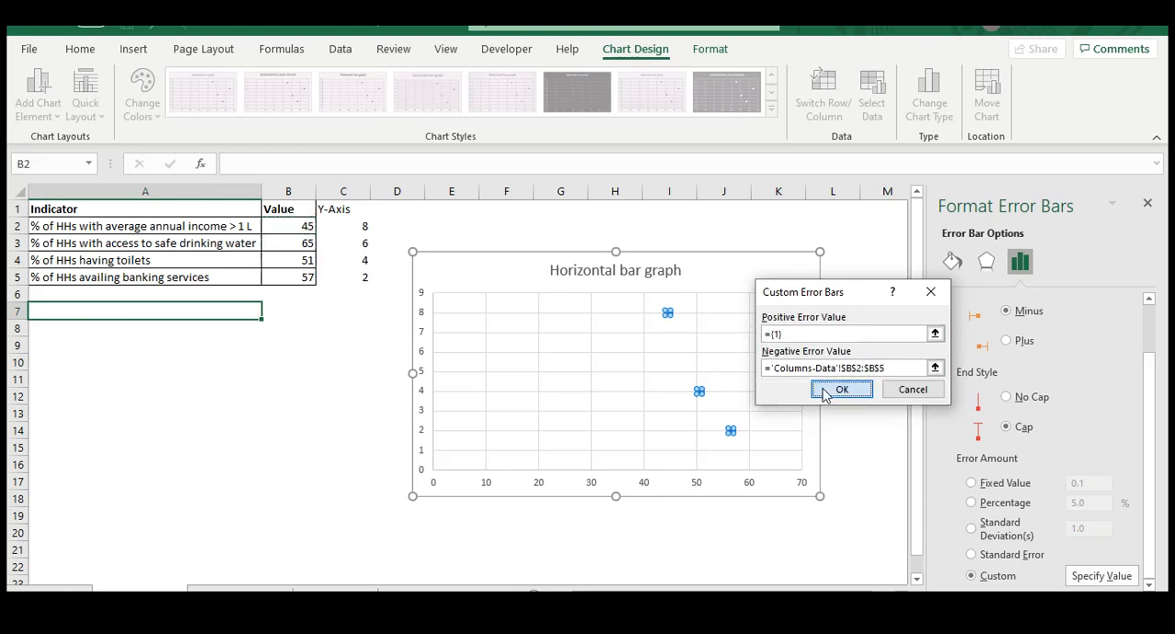
pyautogui.click(1148, 203)
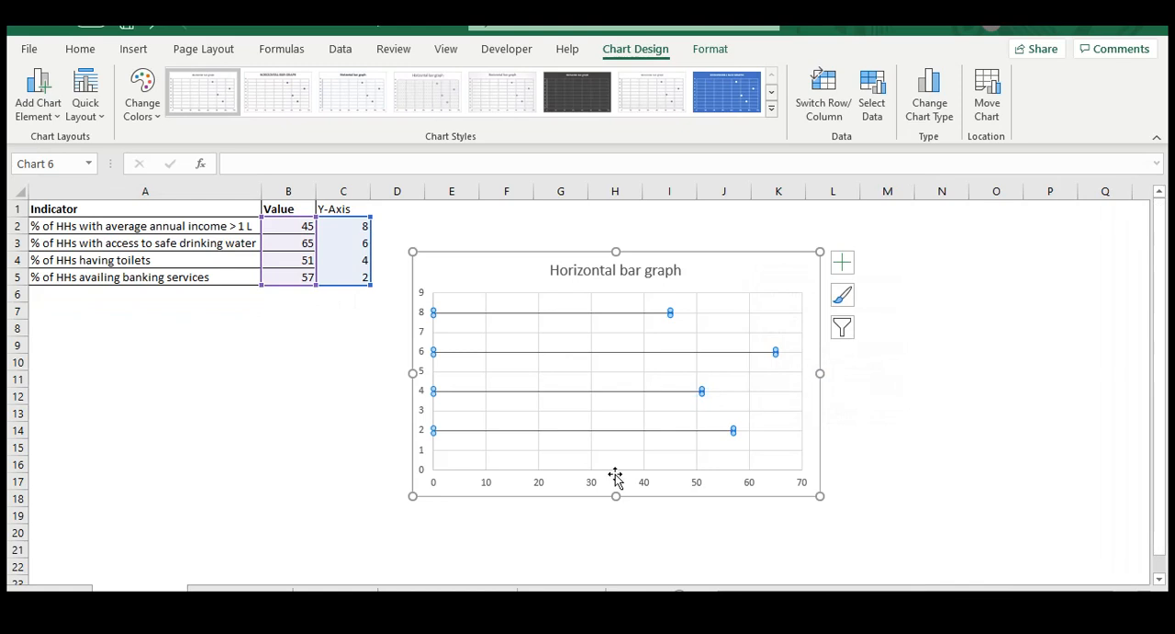
pyautogui.click(561, 515)
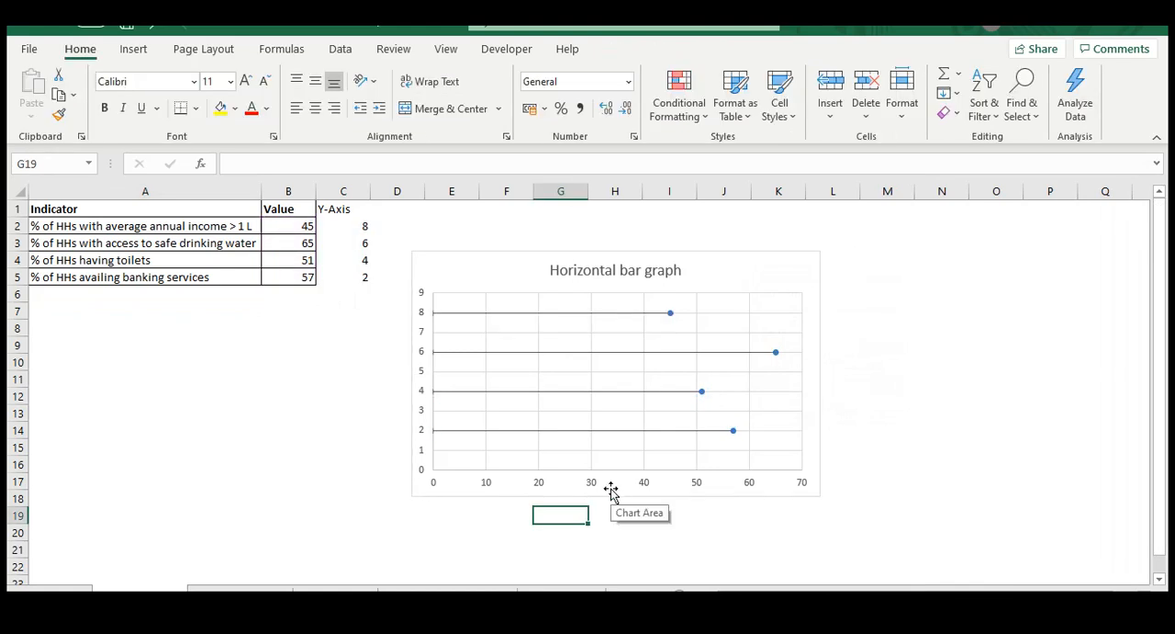
# Delete the vertical axis from the scatter chart
pyautogui.click(425, 341)
pyautogui.click(493, 365)
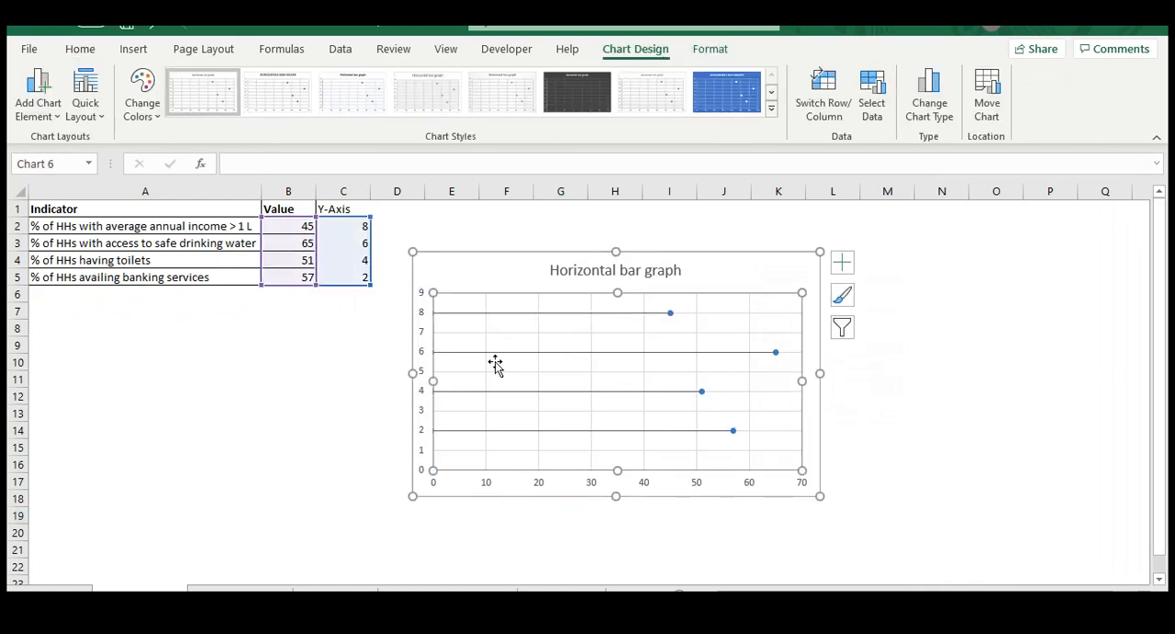
pyautogui.click(425, 355)
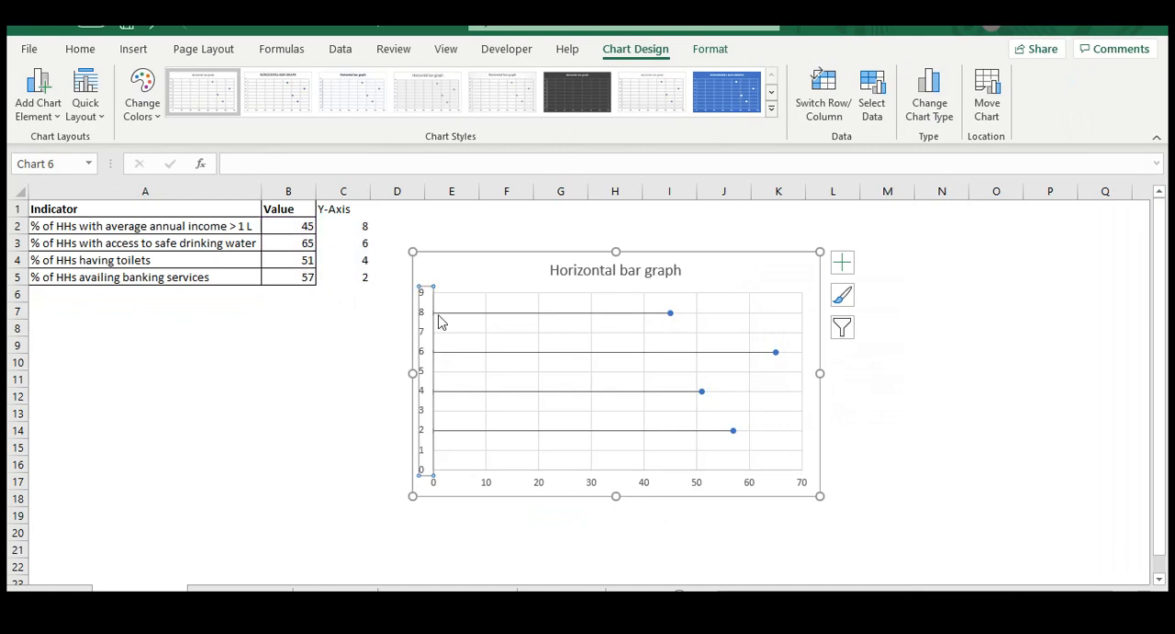
pyautogui.click(453, 430)
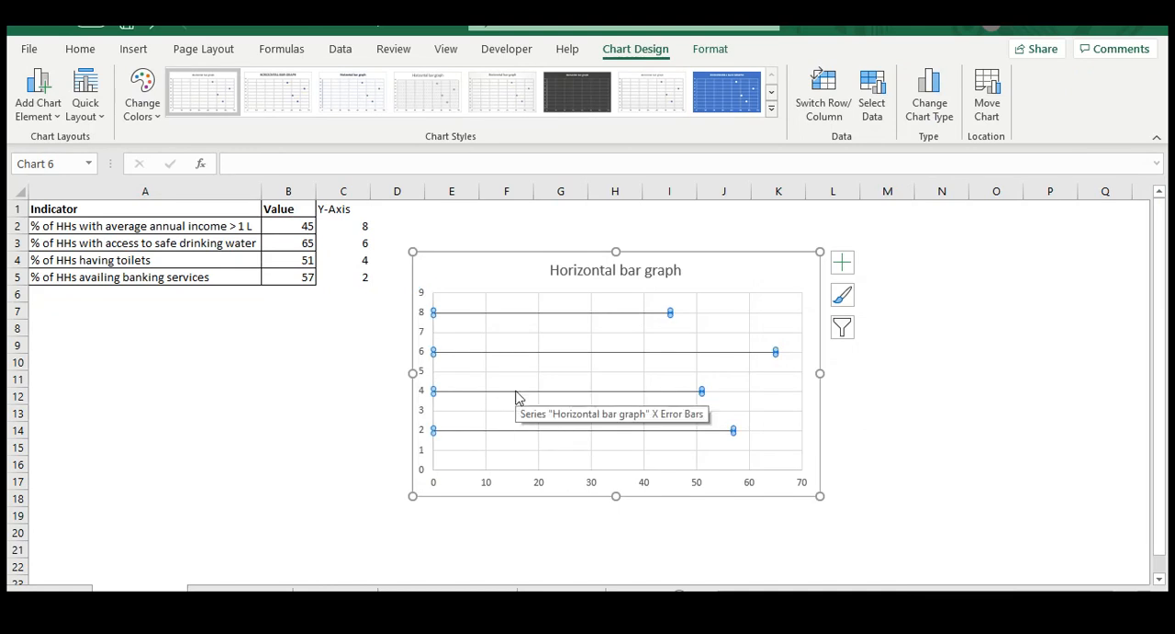
pyautogui.click(424, 336)
pyautogui.press('Delete')
pyautogui.click(422, 332)
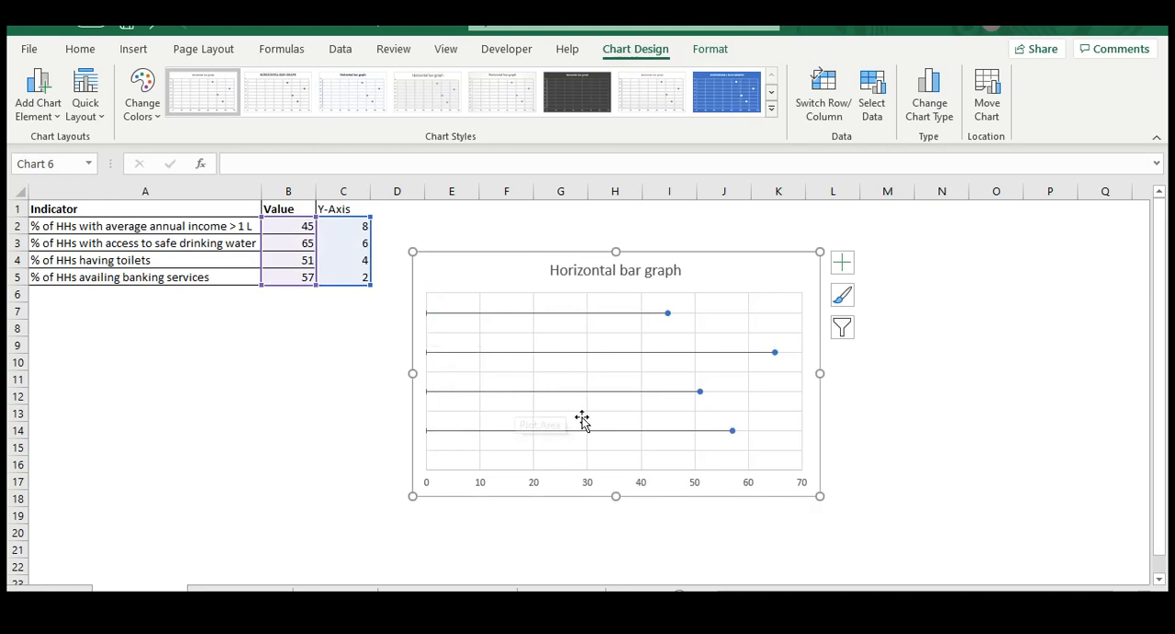
# Add data labels to the chart's markers
pyautogui.click(845, 265)
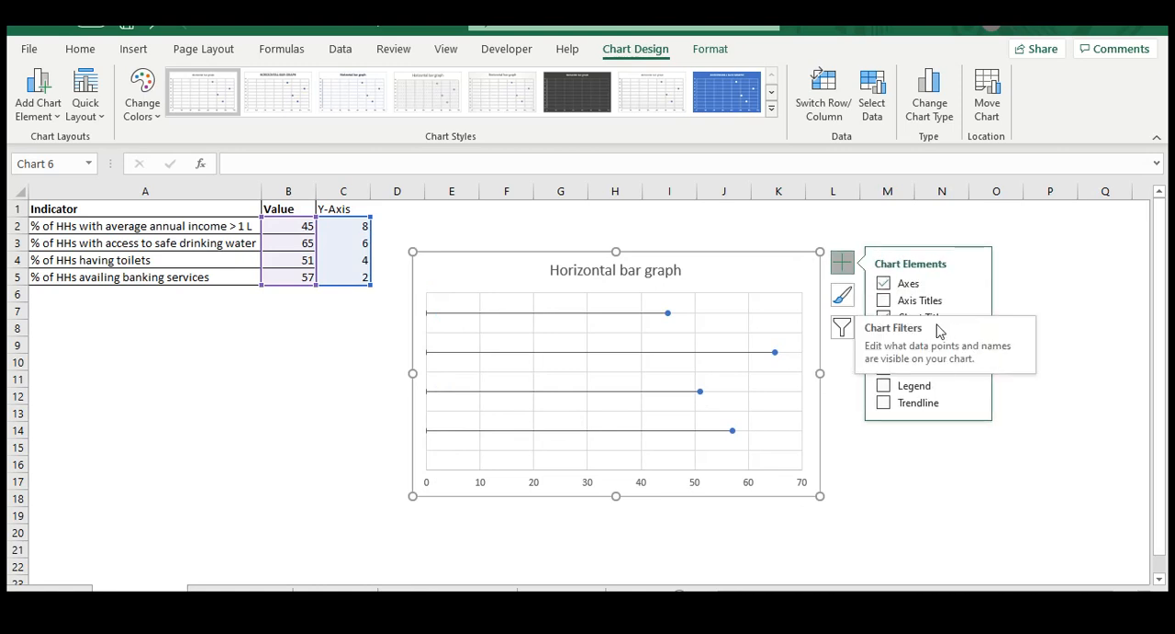
pyautogui.click(884, 335)
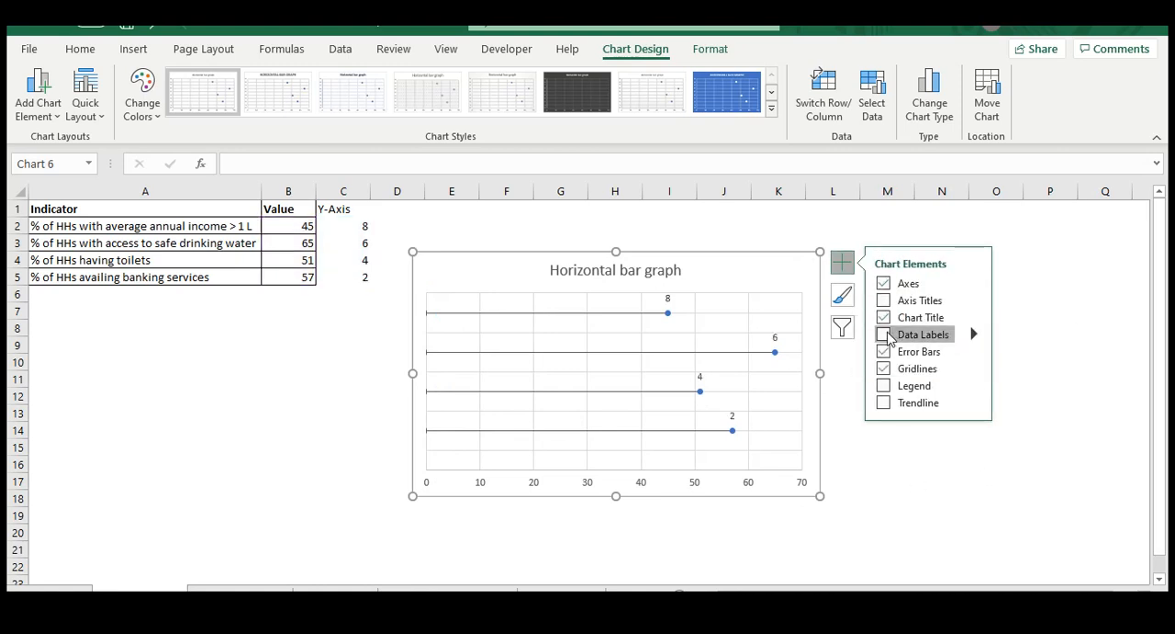
pyautogui.click(887, 481)
pyautogui.click(695, 520)
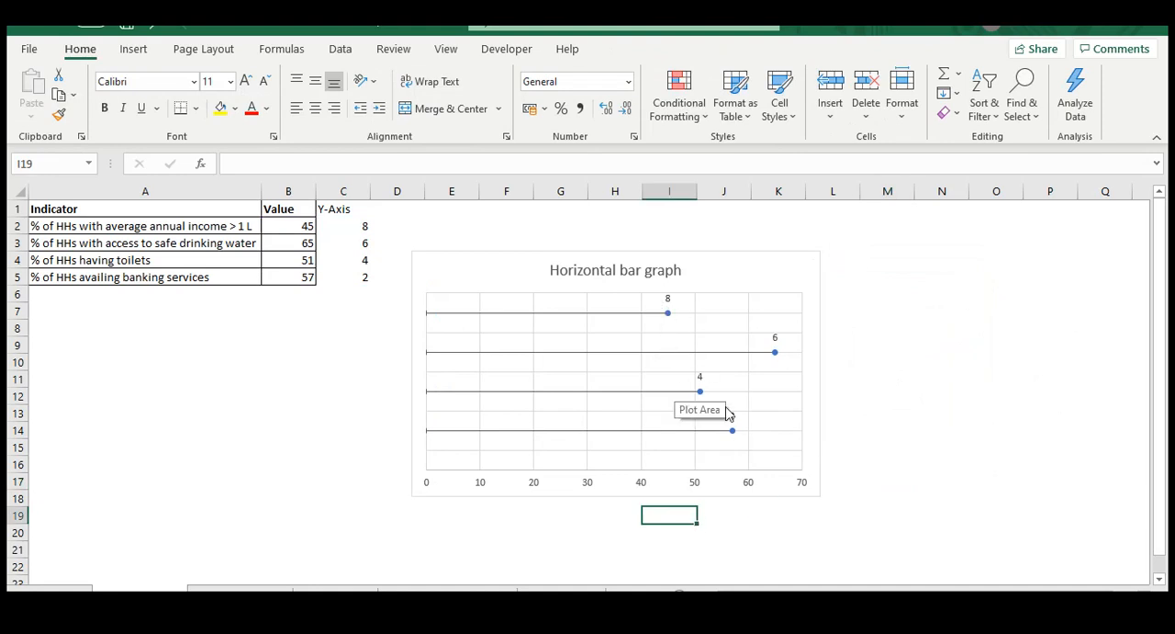
# Add the indicator names to the data labels using values from cells A2:A5
pyautogui.click(669, 299)
pyautogui.click(850, 271)
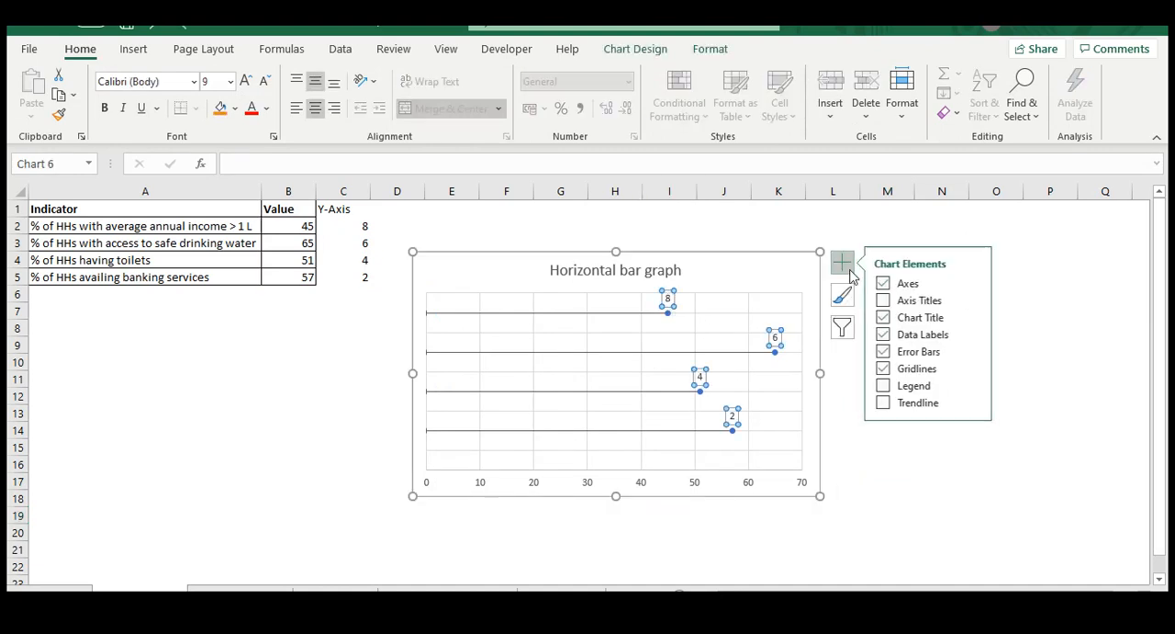
pyautogui.click(978, 338)
pyautogui.click(1033, 461)
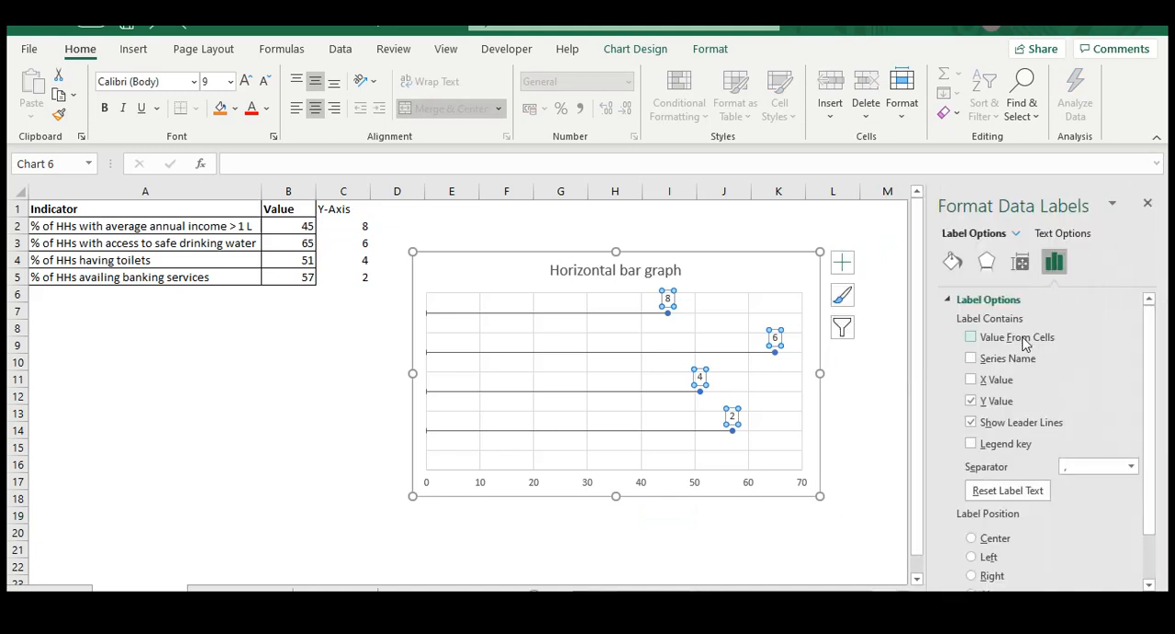
pyautogui.click(1026, 341)
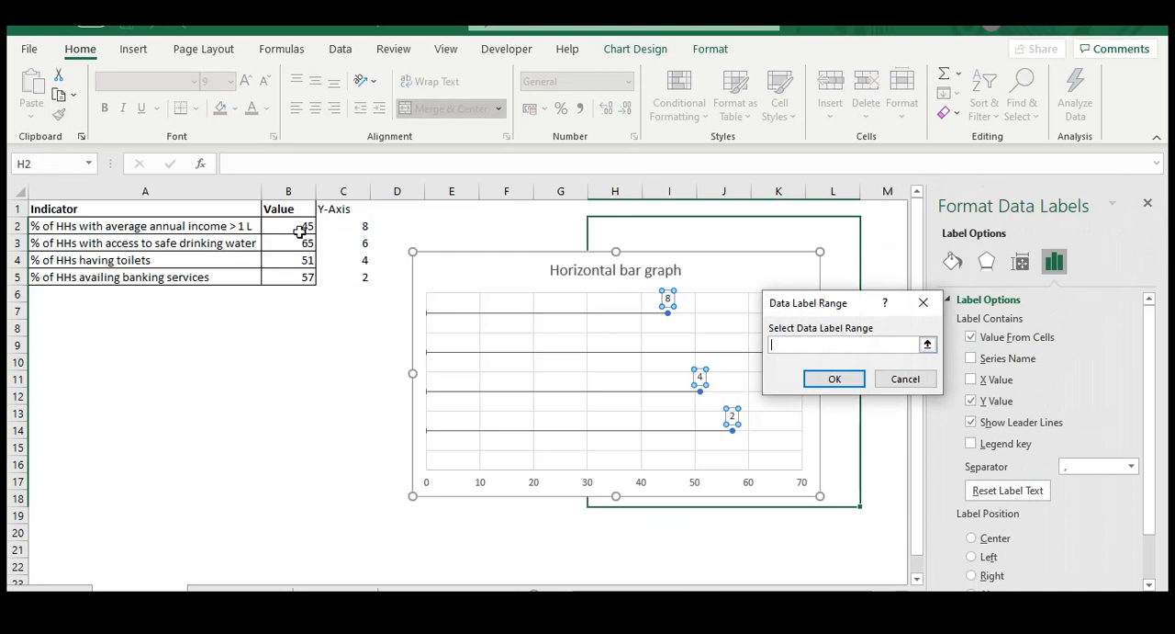
pyautogui.moveTo(147, 222); pyautogui.dragTo(204, 273)
pyautogui.click(833, 381)
pyautogui.click(1148, 200)
# Delete the chart's gridlines and enlarge the chart slightly from its upper-left corner
pyautogui.click(588, 330)
pyautogui.click(599, 333)
pyautogui.press('Delete')
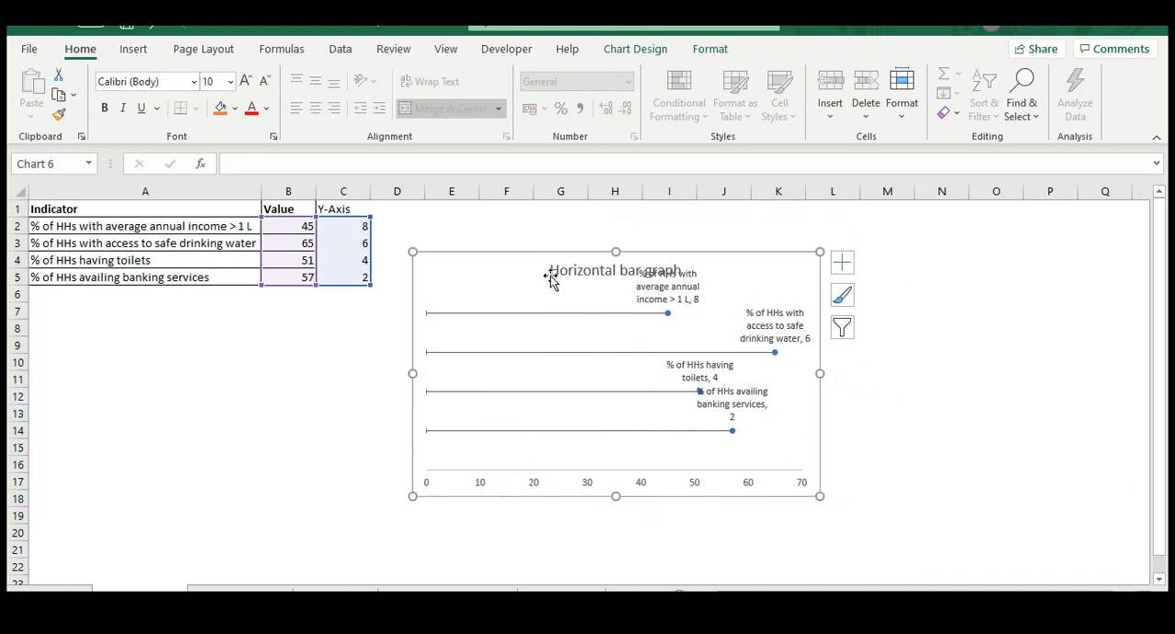
pyautogui.moveTo(412, 252); pyautogui.dragTo(395, 235)
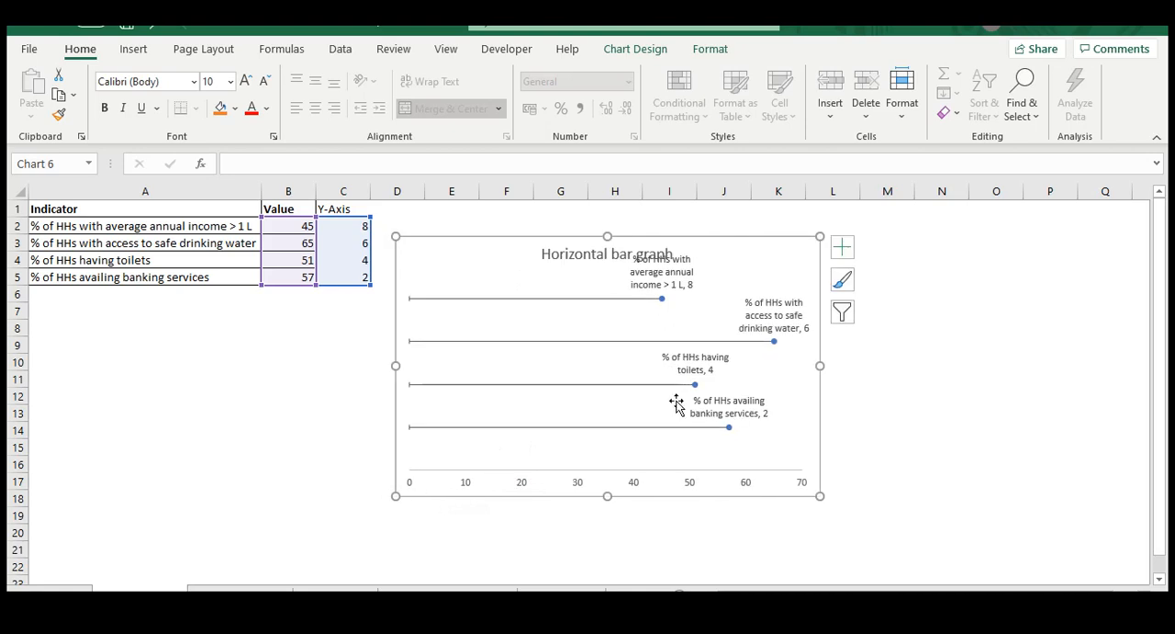
# Widen and slightly flatten the chart, and move the banking services label below its marker and the toilets label to the right of its marker
pyautogui.moveTo(819, 495); pyautogui.dragTo(876, 474)
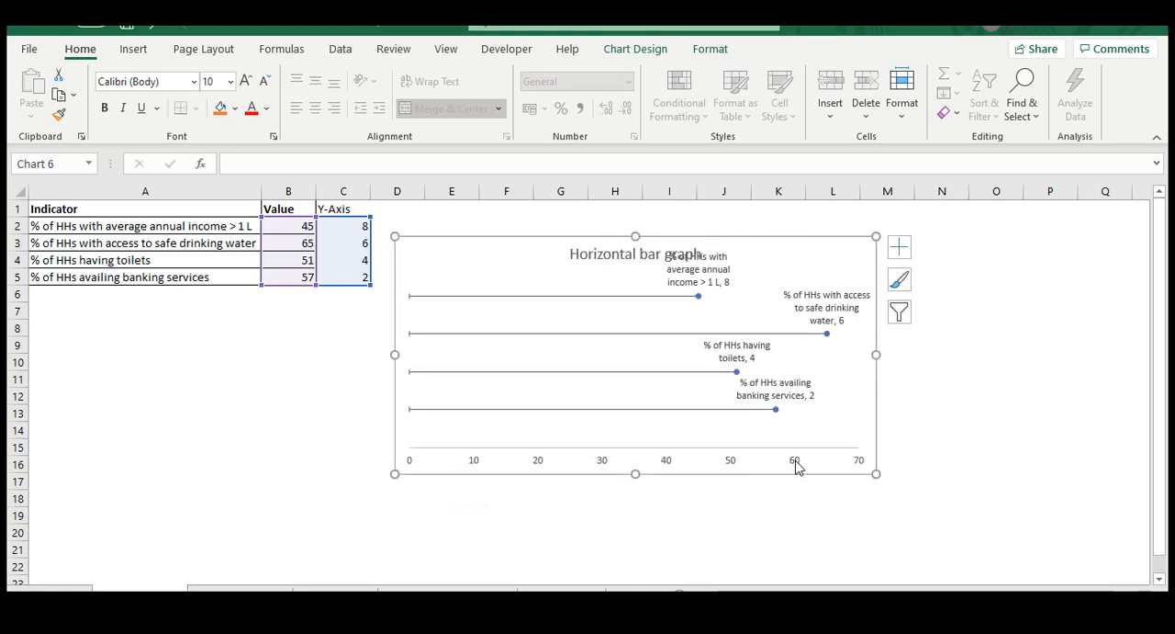
pyautogui.click(793, 390)
pyautogui.click(798, 375)
pyautogui.moveTo(815, 376); pyautogui.dragTo(828, 415)
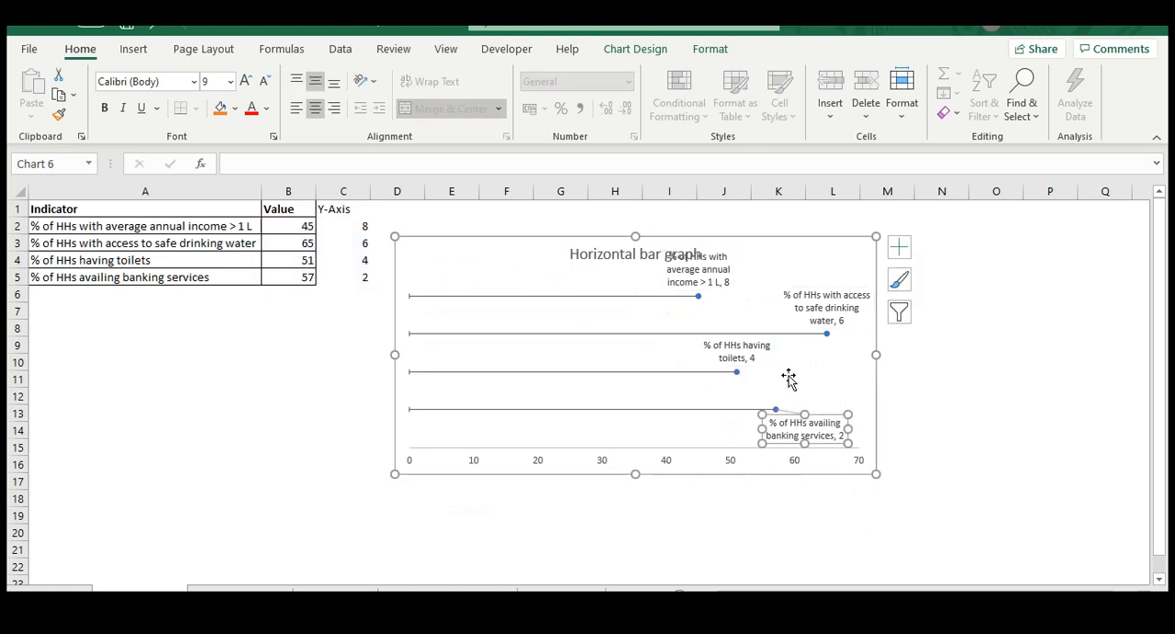
pyautogui.click(736, 351)
pyautogui.moveTo(758, 367); pyautogui.dragTo(813, 383)
# Move the safe drinking water label slightly left and the average annual income label to the right of its marker, clear of the chart title
pyautogui.click(815, 294)
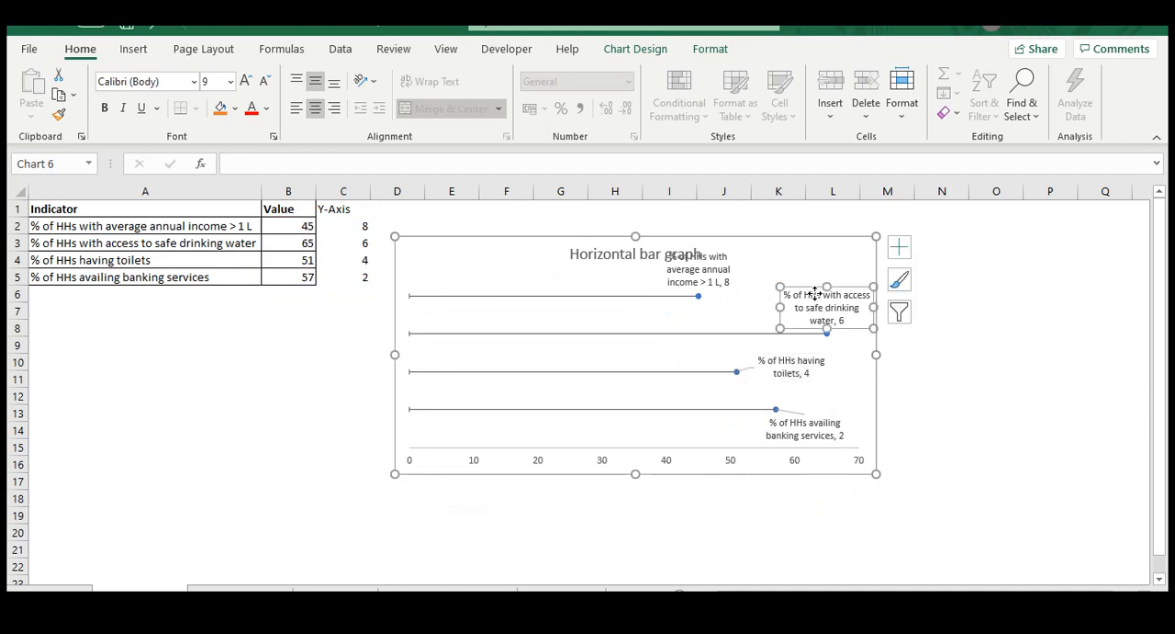
pyautogui.moveTo(814, 286); pyautogui.dragTo(797, 286)
pyautogui.click(712, 284)
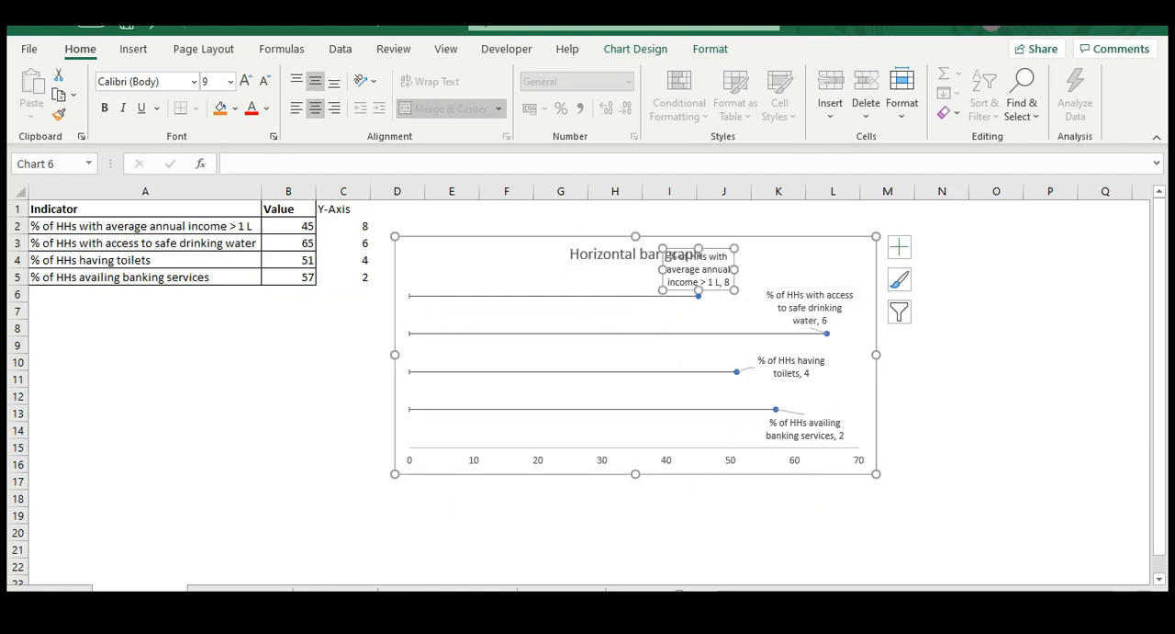
pyautogui.moveTo(723, 249); pyautogui.dragTo(827, 274)
# Nudge the safe drinking water label slightly right and down, and delete the leader lines between the data labels and markers
pyautogui.click(784, 306)
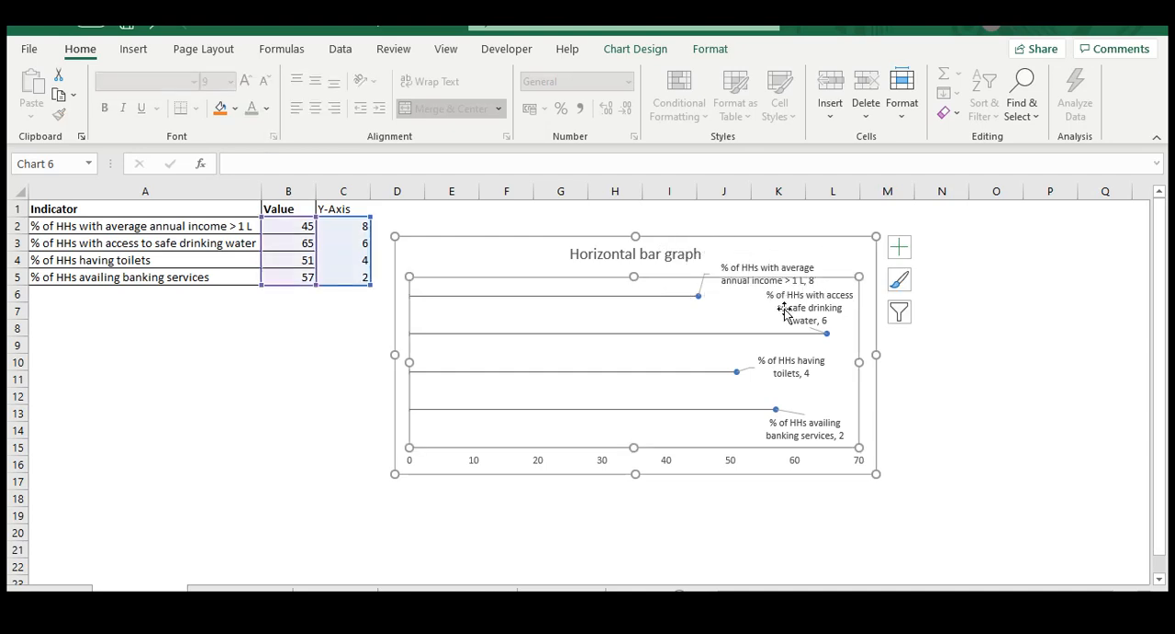
pyautogui.click(842, 289)
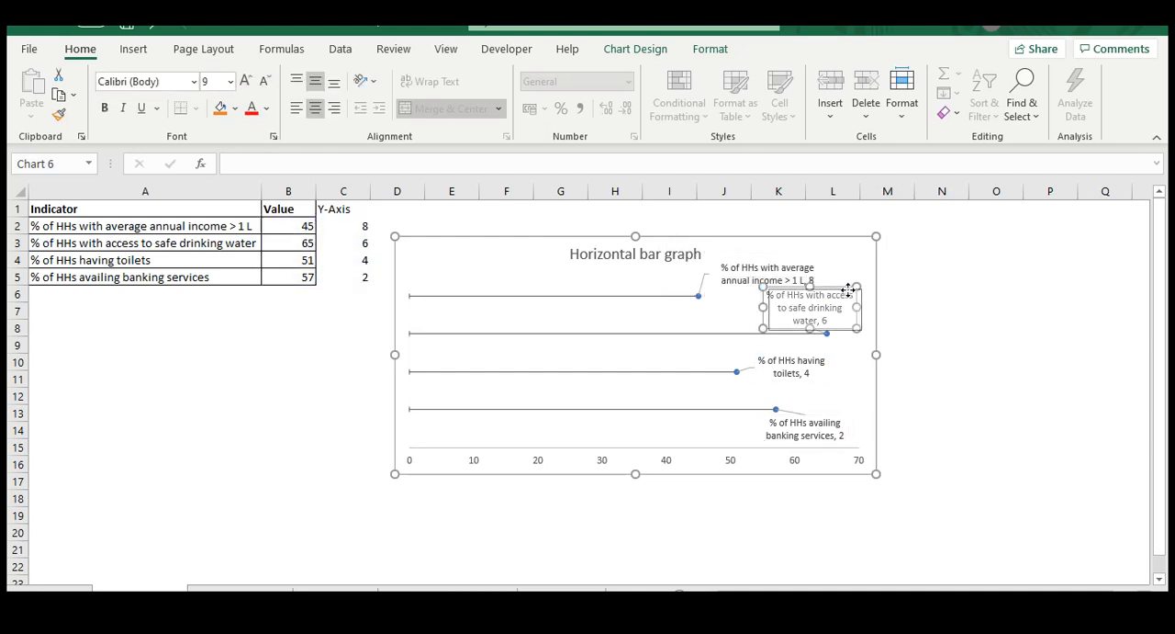
pyautogui.moveTo(842, 290); pyautogui.dragTo(849, 291)
pyautogui.click(734, 512)
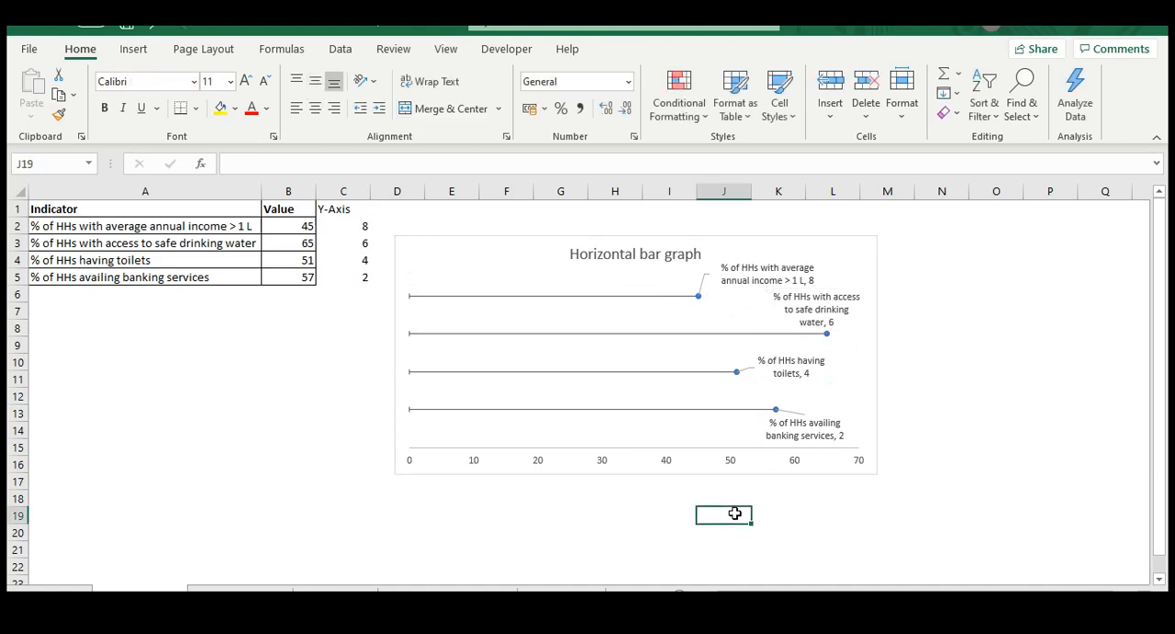
pyautogui.click(751, 367)
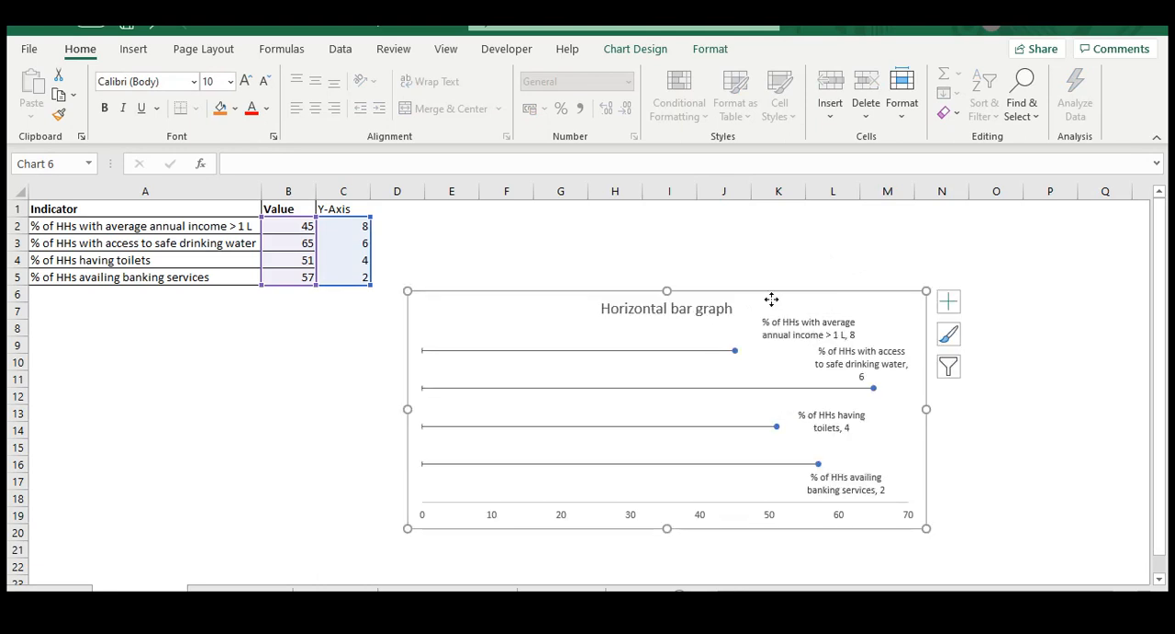
# Make the chart wider and taller, and reposition it with its upper-left corner in cell D4
pyautogui.moveTo(771, 299); pyautogui.dragTo(763, 316)
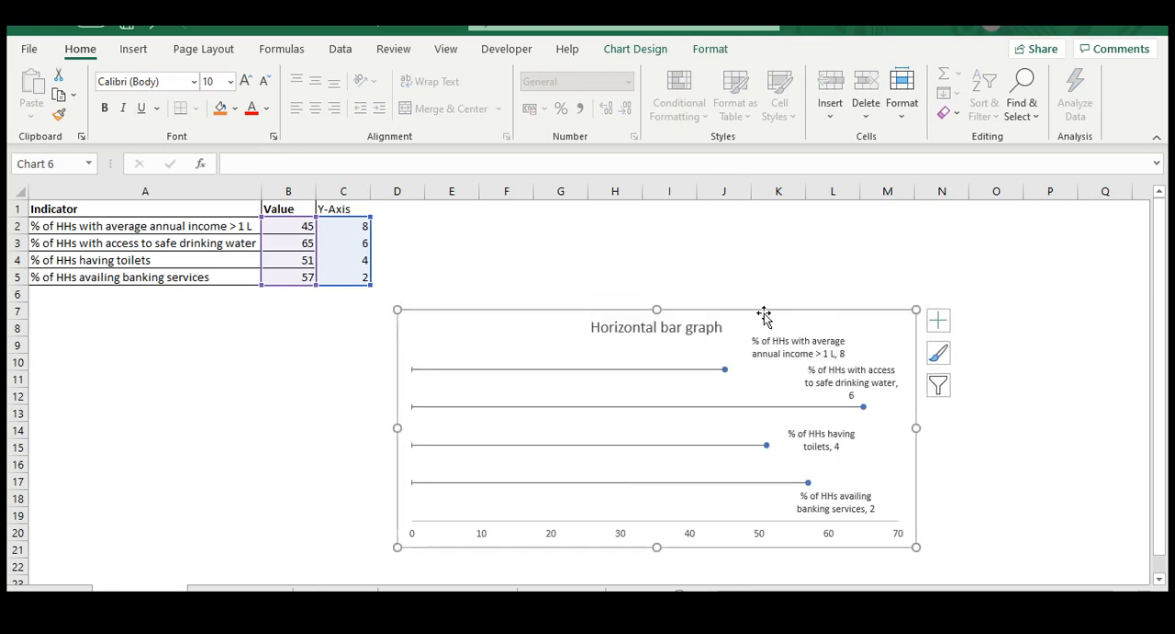
pyautogui.moveTo(601, 313); pyautogui.dragTo(596, 296)
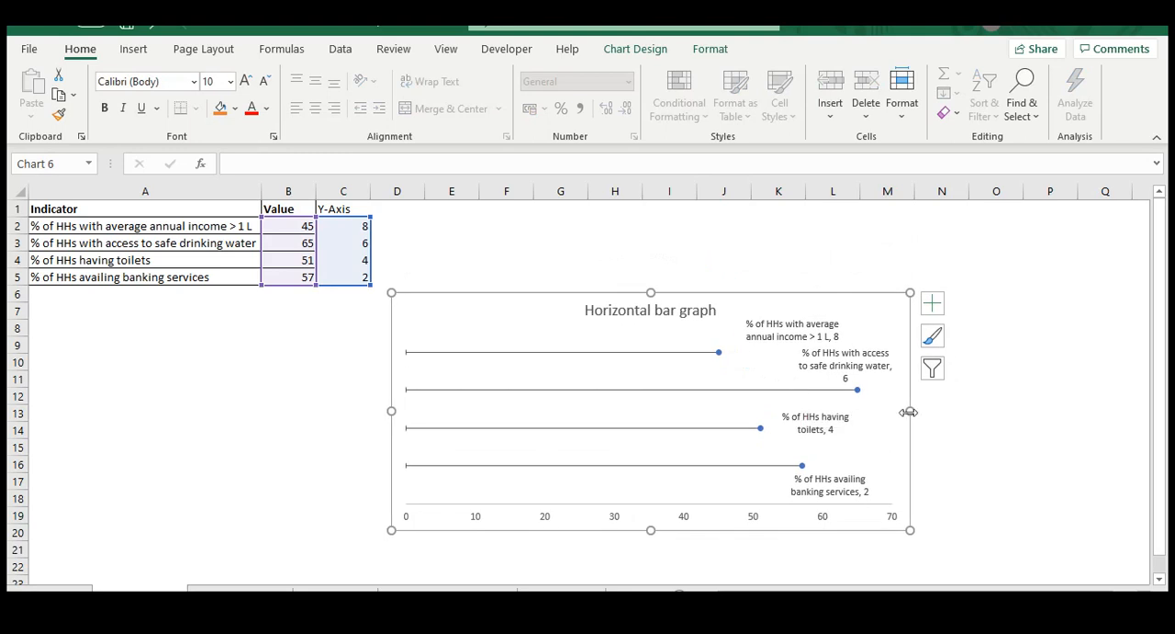
pyautogui.click(952, 450)
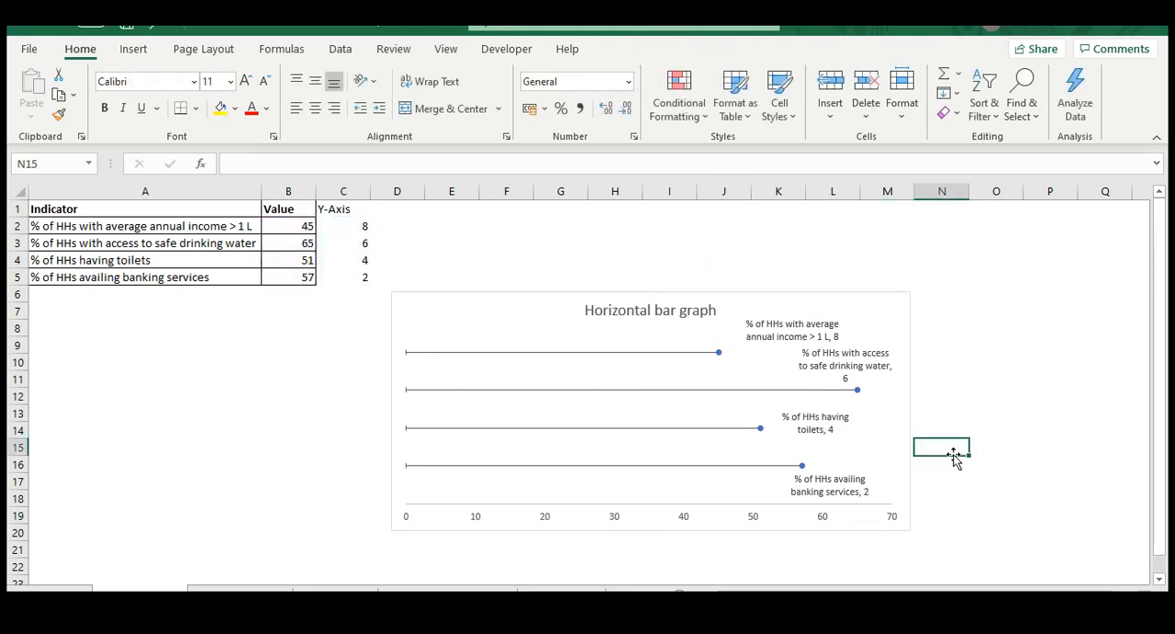
pyautogui.click(756, 295)
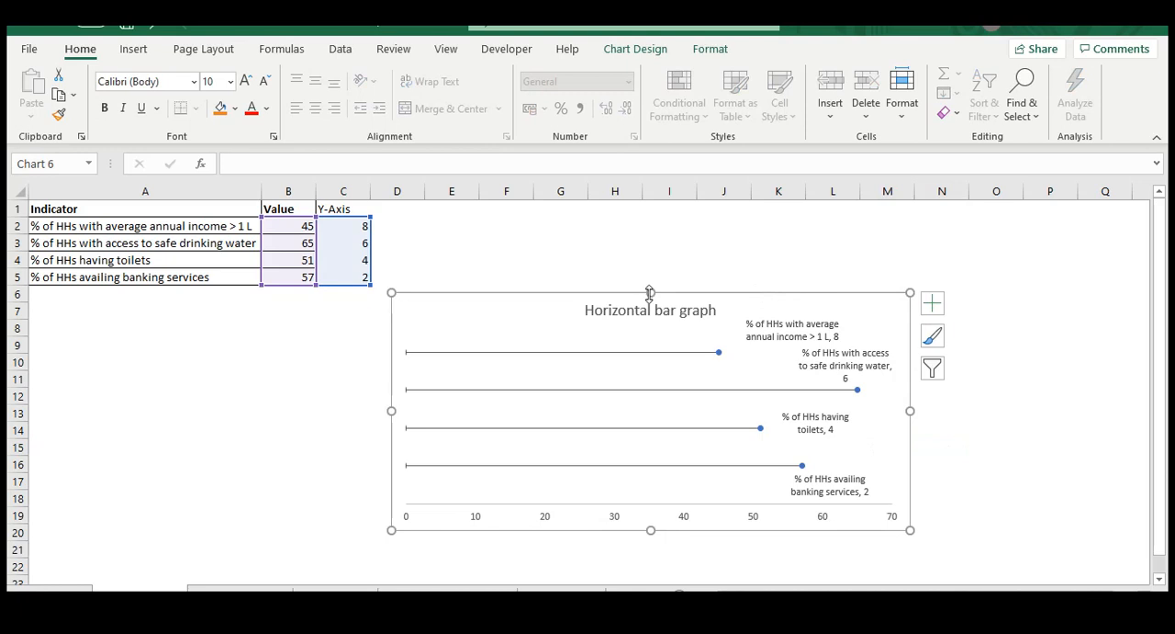
pyautogui.moveTo(650, 290); pyautogui.dragTo(650, 270)
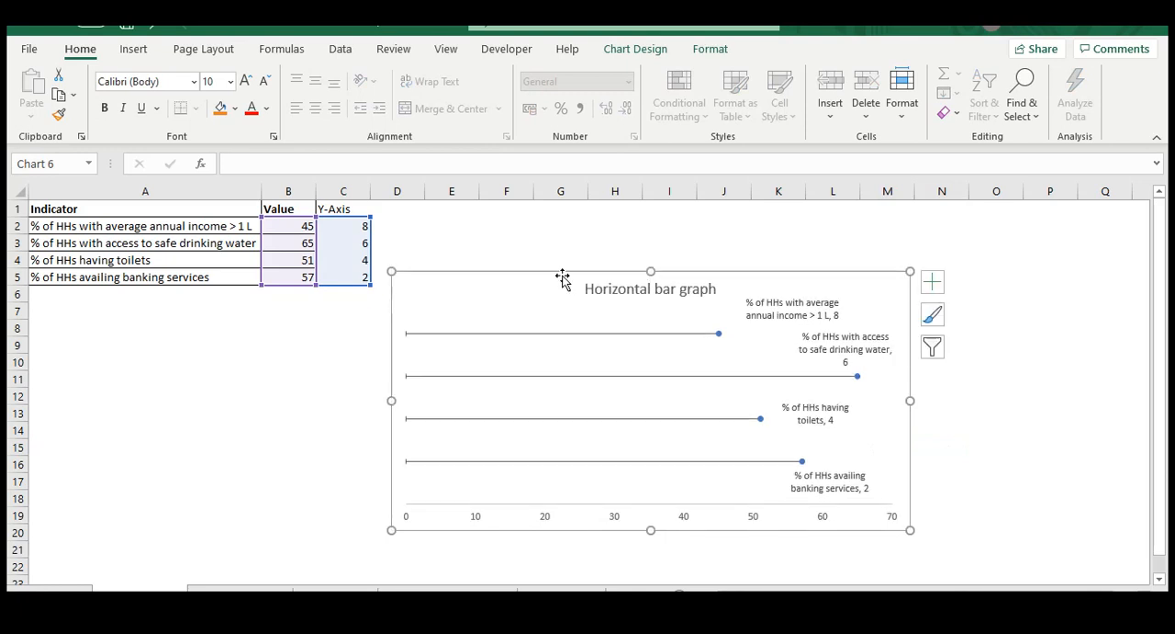
pyautogui.moveTo(512, 283); pyautogui.dragTo(539, 274)
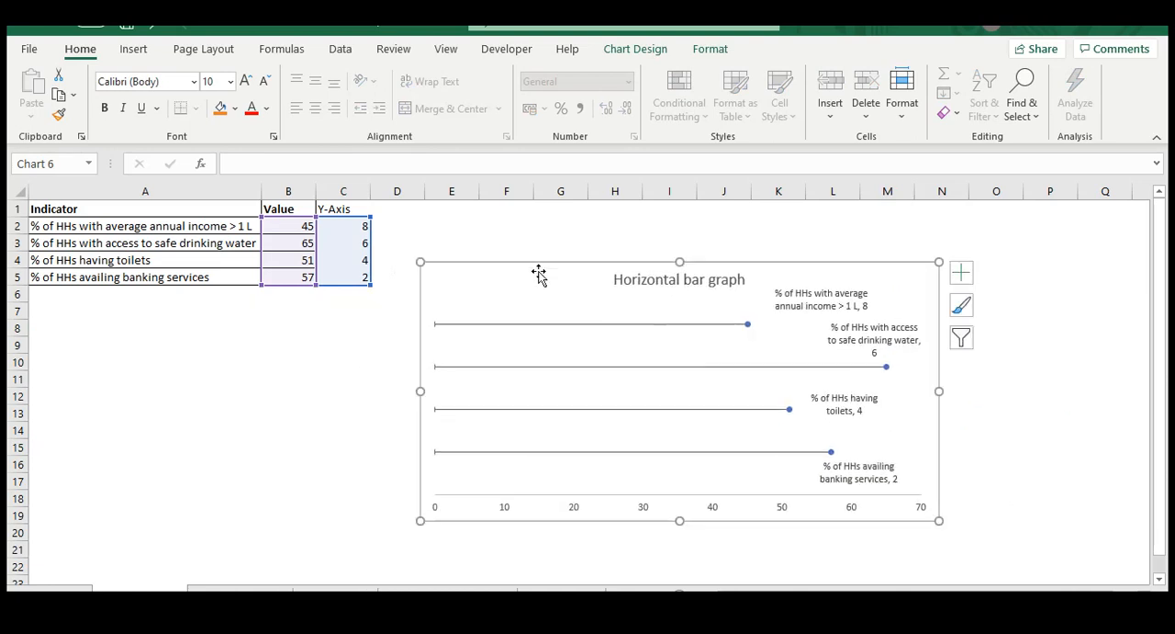